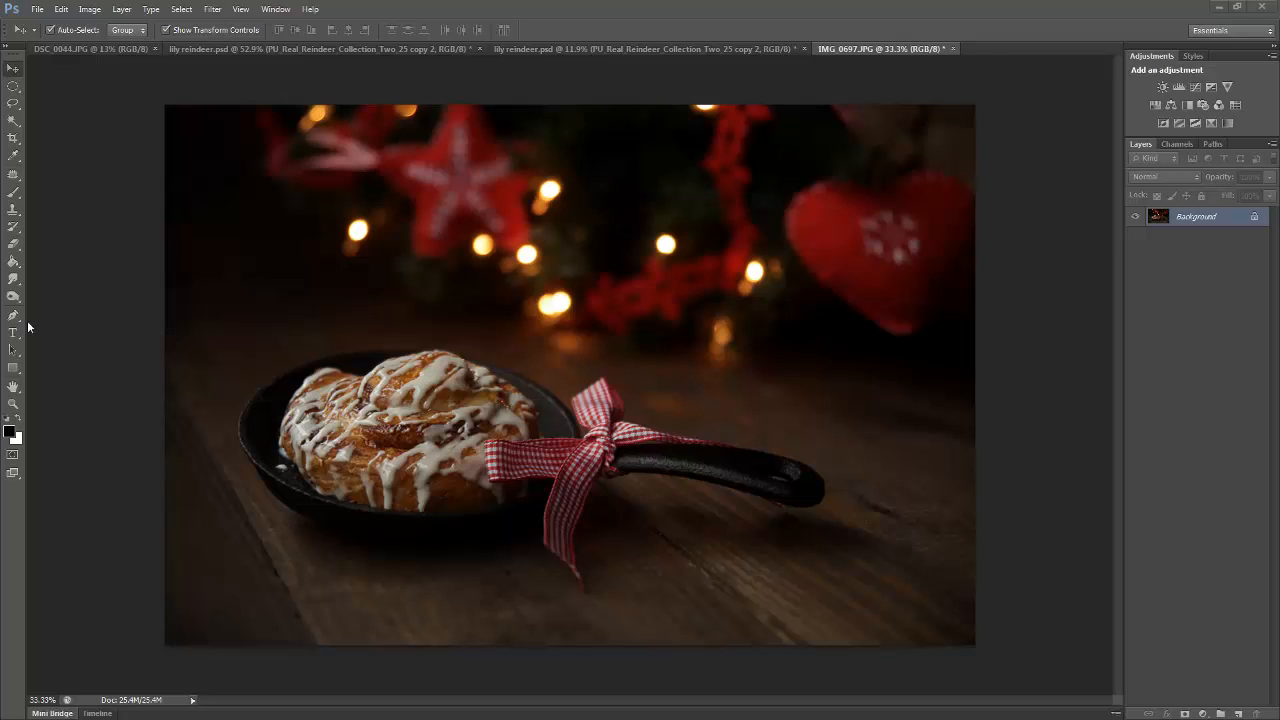
pyautogui.click(13, 332)
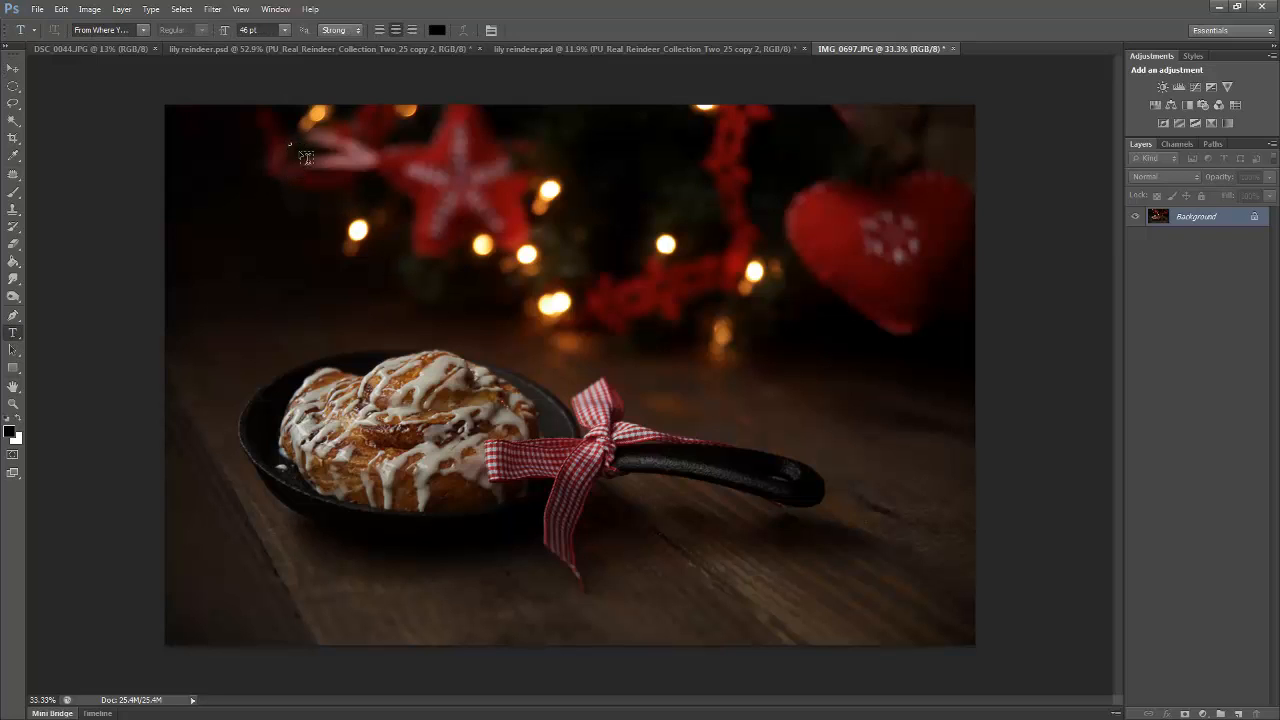
pyautogui.moveTo(289, 143)
pyautogui.mouseDown()
pyautogui.moveTo(636, 290)
pyautogui.moveTo(890, 347)
pyautogui.moveTo(961, 349)
pyautogui.moveTo(771, 251)
pyautogui.moveTo(497, 224)
pyautogui.moveTo(322, 162)
pyautogui.moveTo(305, 135)
pyautogui.moveTo(294, 147)
pyautogui.mouseUp()
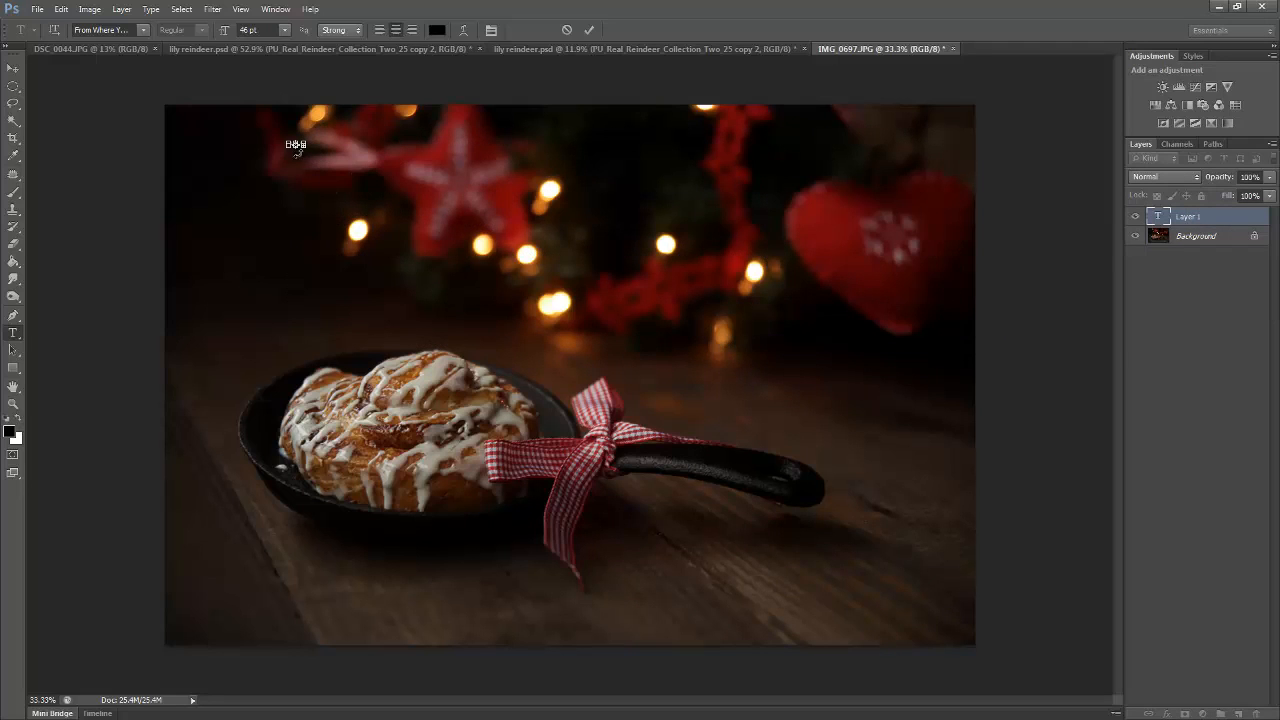
pyautogui.click(566, 29)
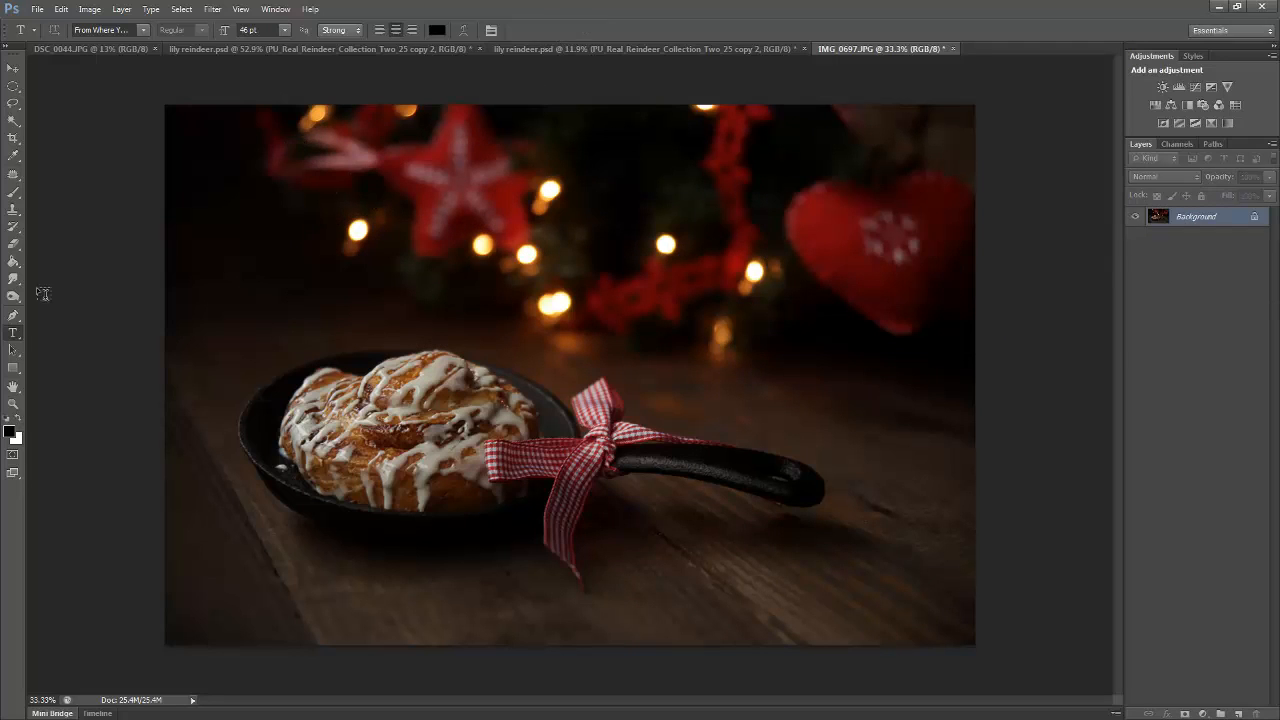
# Add the text "Holiday" at 200 pt to the photo and move it over the lights beside the red heart
pyautogui.click(378, 234)
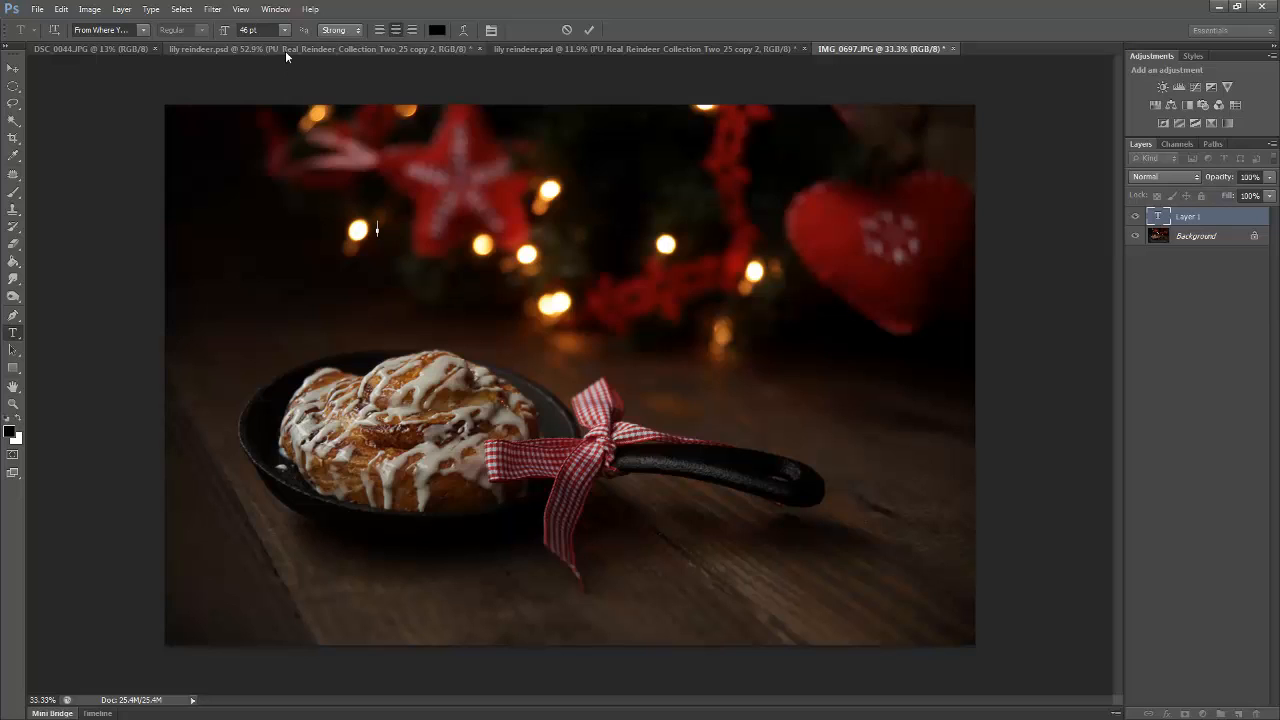
pyautogui.moveTo(262, 31); pyautogui.dragTo(161, 41)
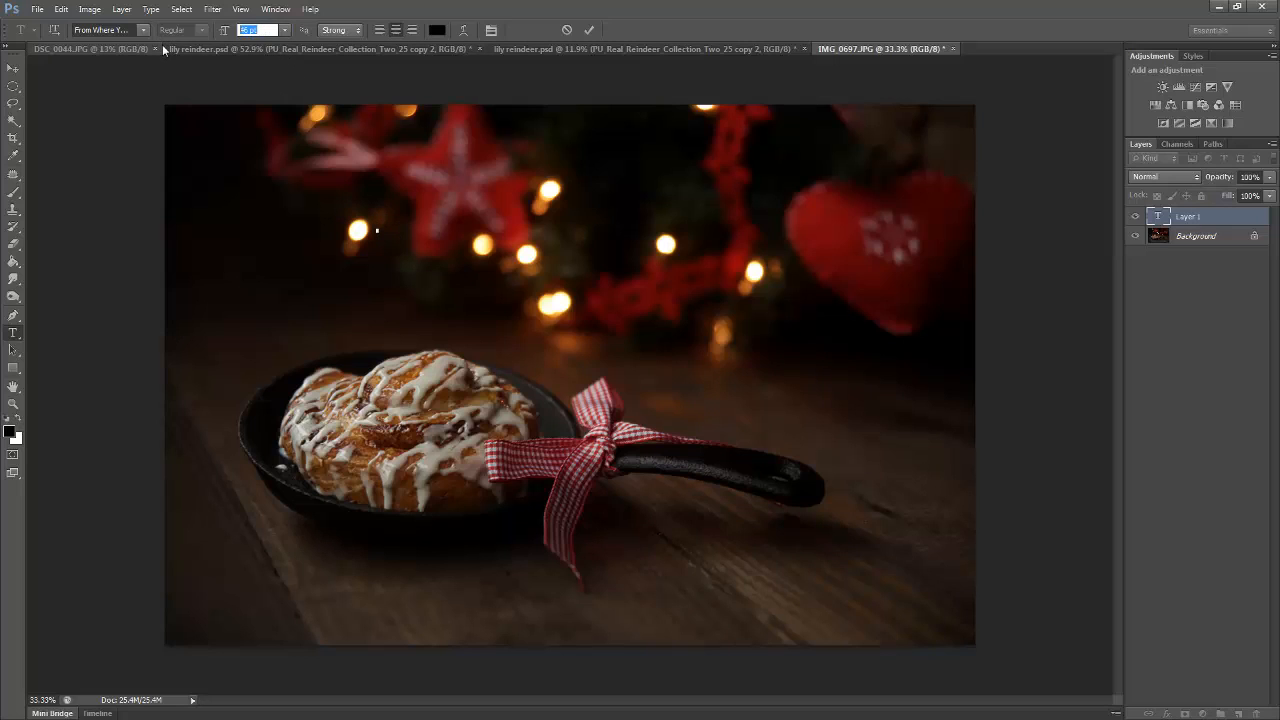
pyautogui.write('5')
pyautogui.write('00')
pyautogui.press('Return')
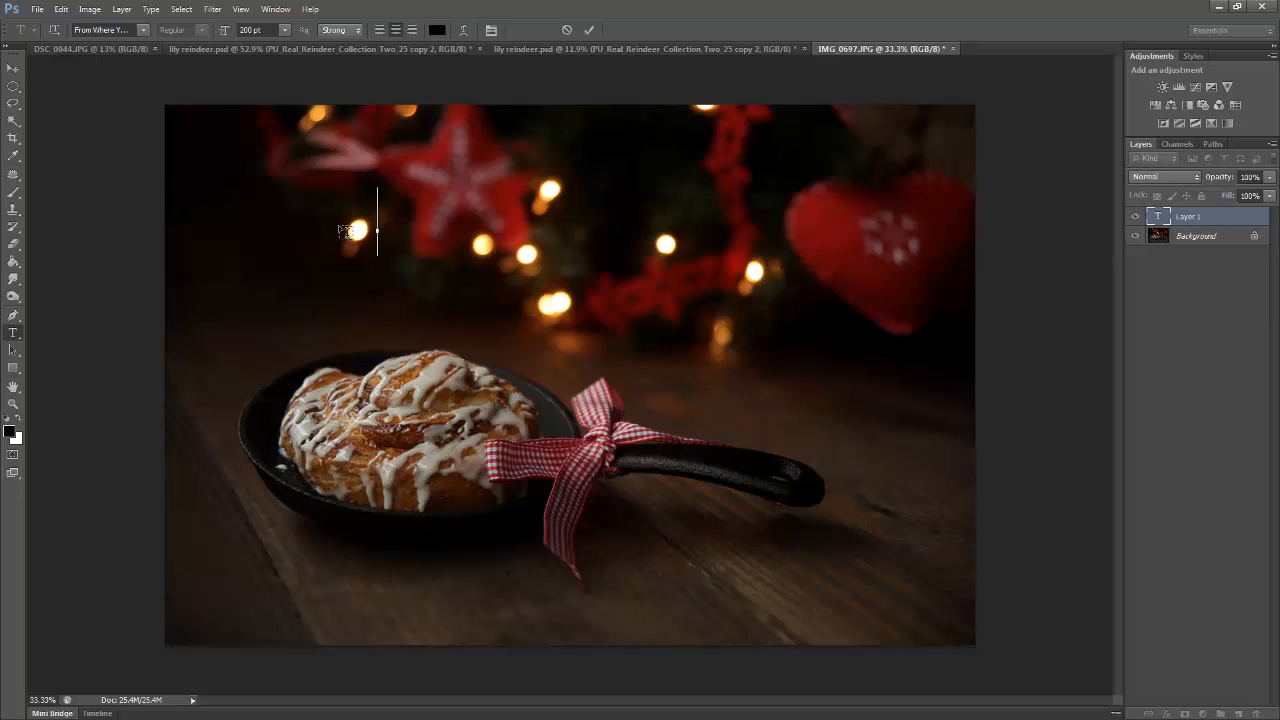
pyautogui.write('Holida')
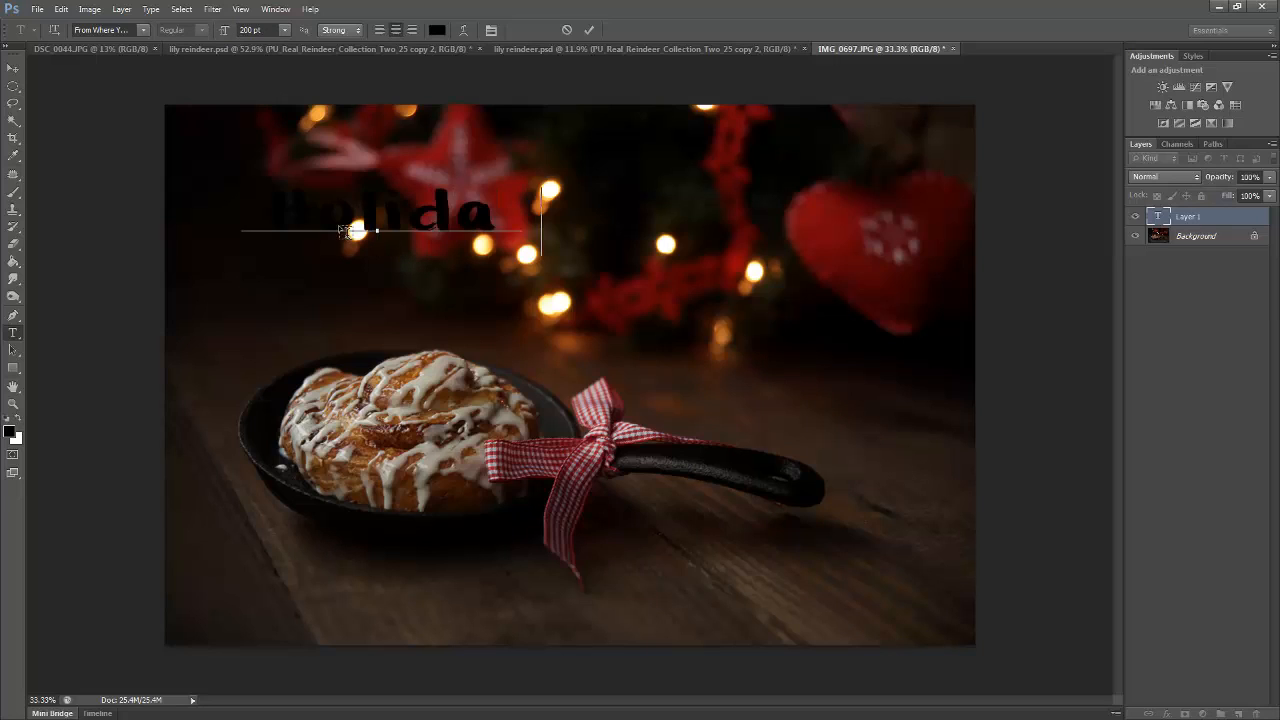
pyautogui.write('y')
pyautogui.click(13, 68)
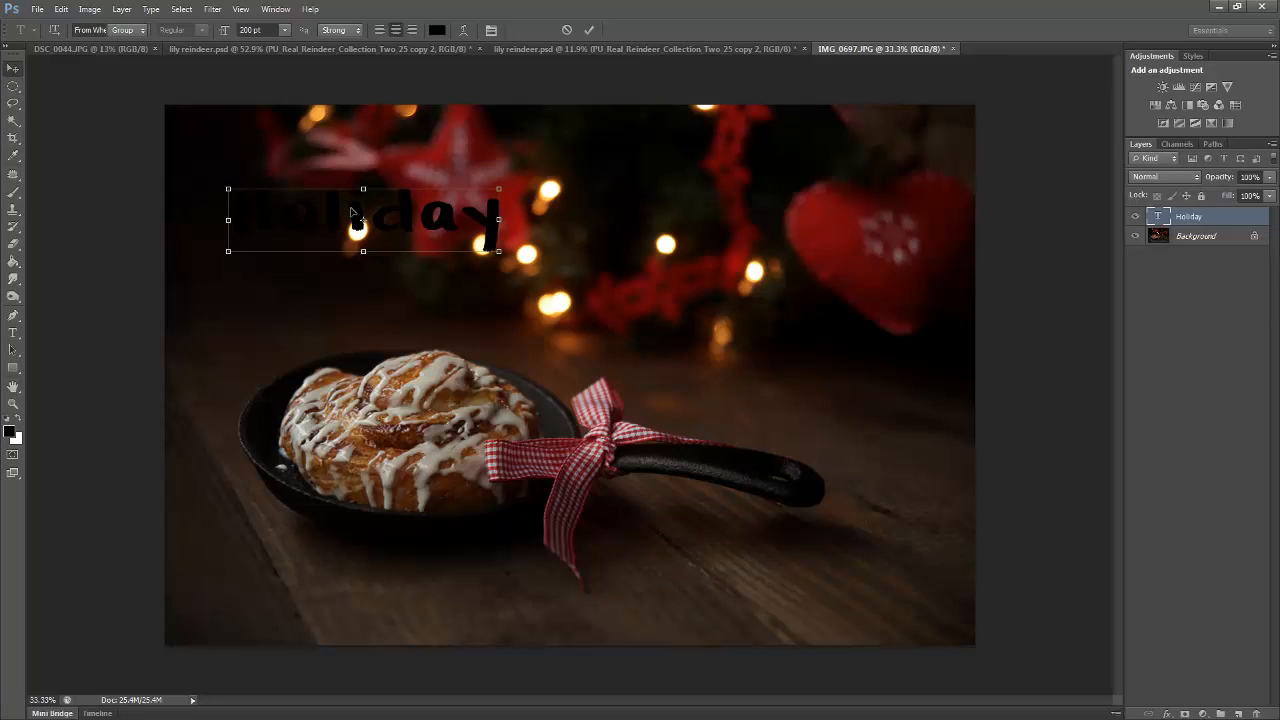
pyautogui.moveTo(352, 212); pyautogui.dragTo(772, 255)
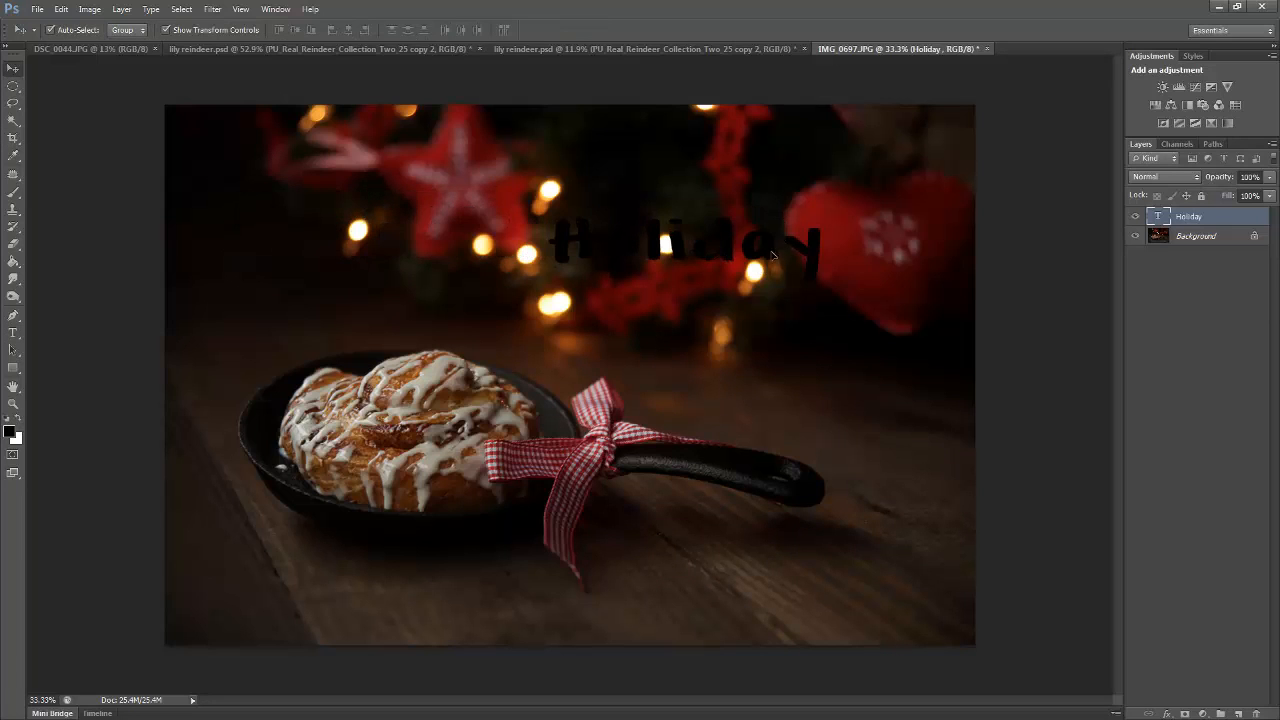
# Recolor the Holiday text with the orange bc6119 sampled from the glowing edge of a background light
pyautogui.doubleClick(1158, 216)
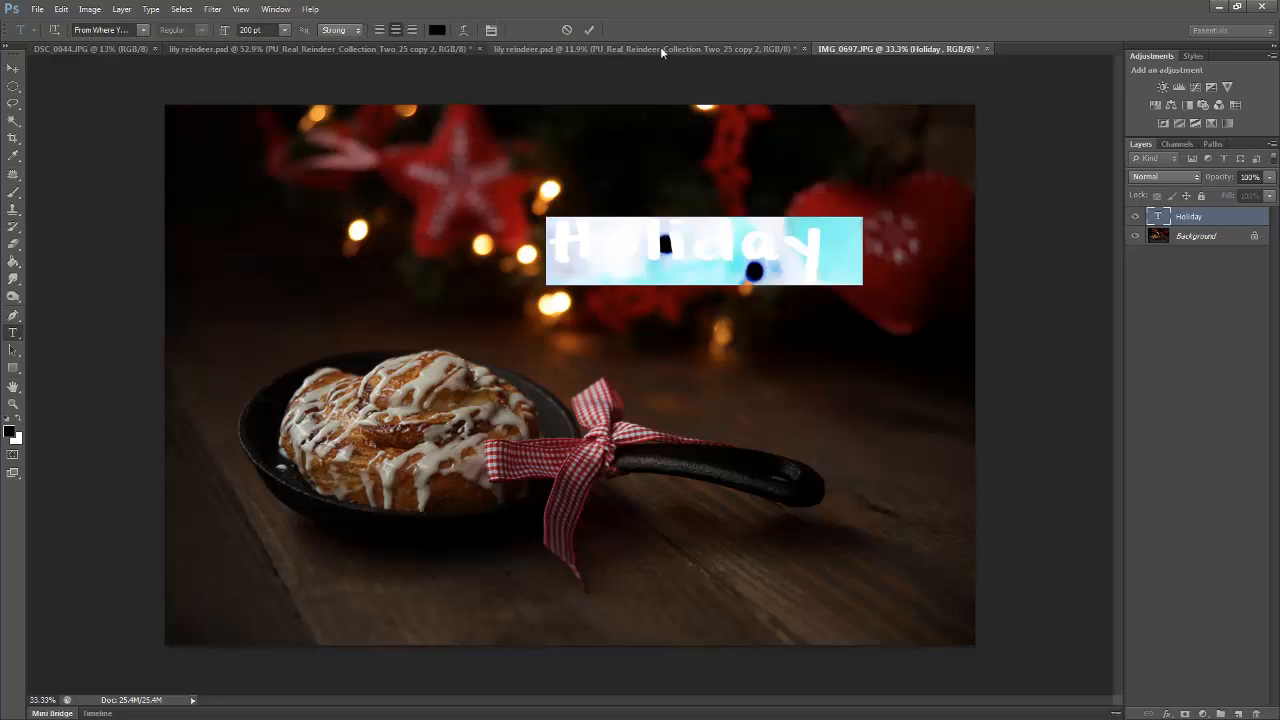
pyautogui.click(437, 30)
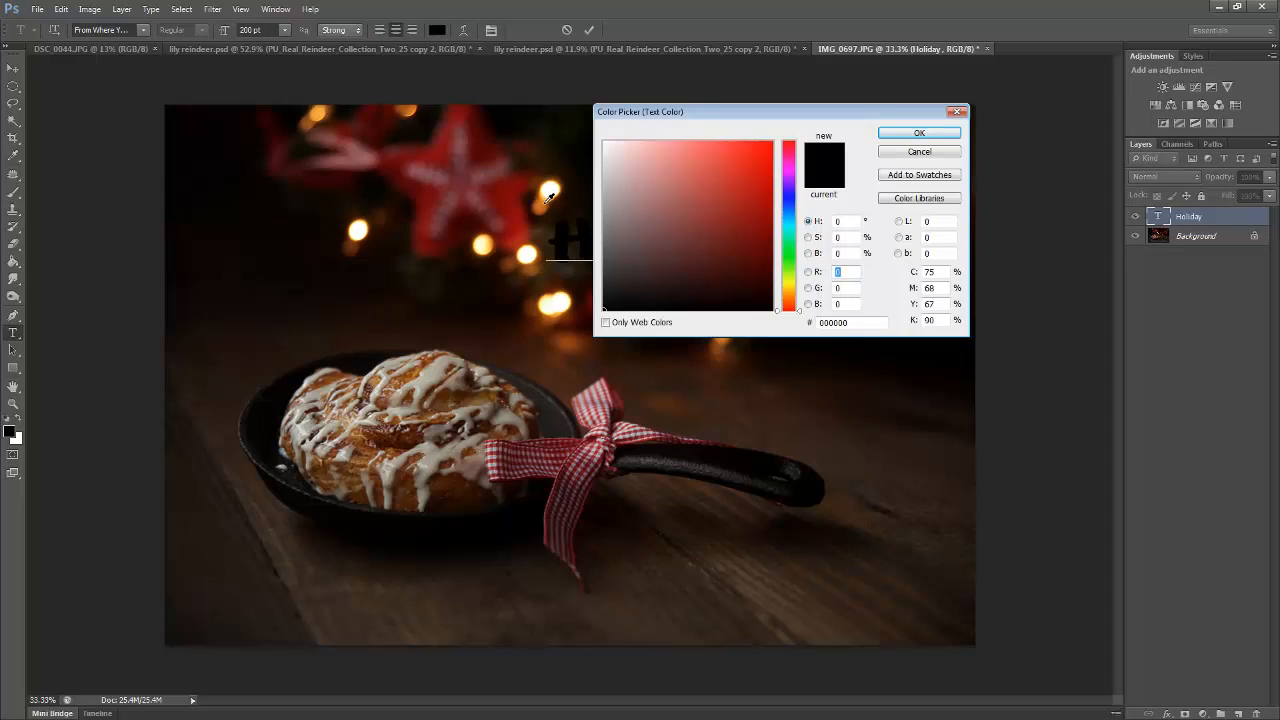
pyautogui.click(546, 201)
pyautogui.moveTo(545, 205); pyautogui.dragTo(542, 208)
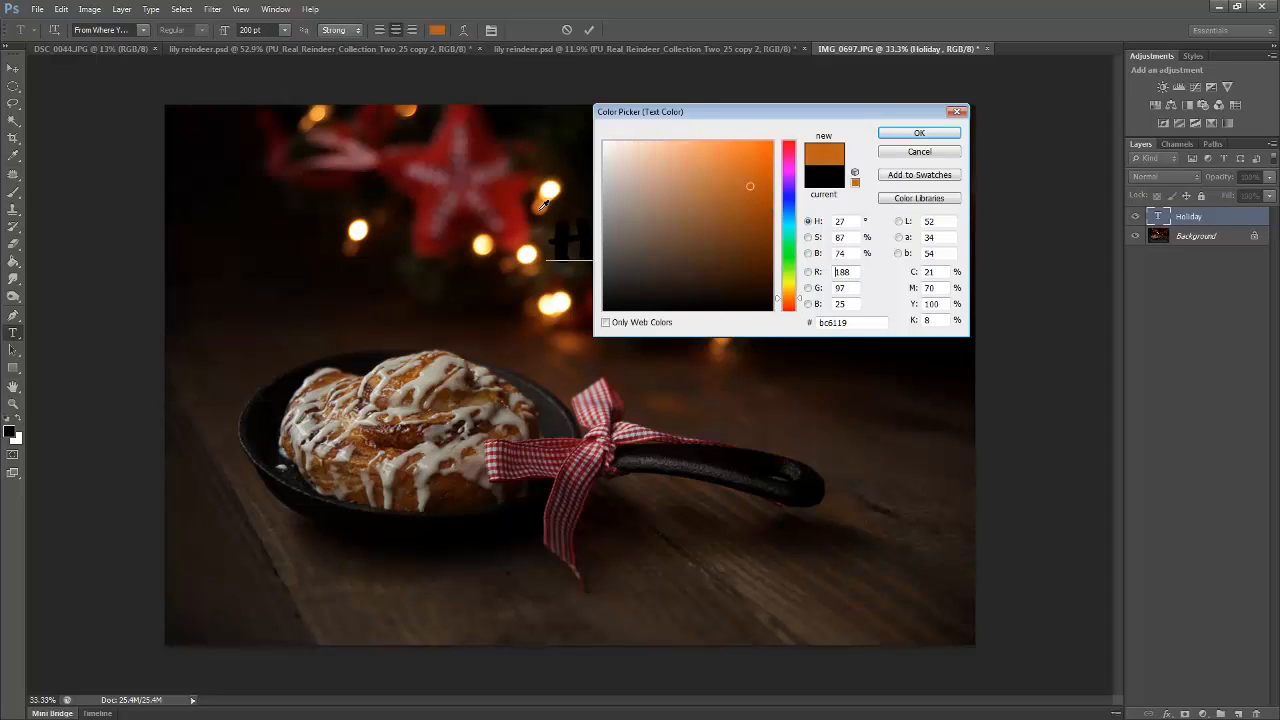
pyautogui.click(904, 134)
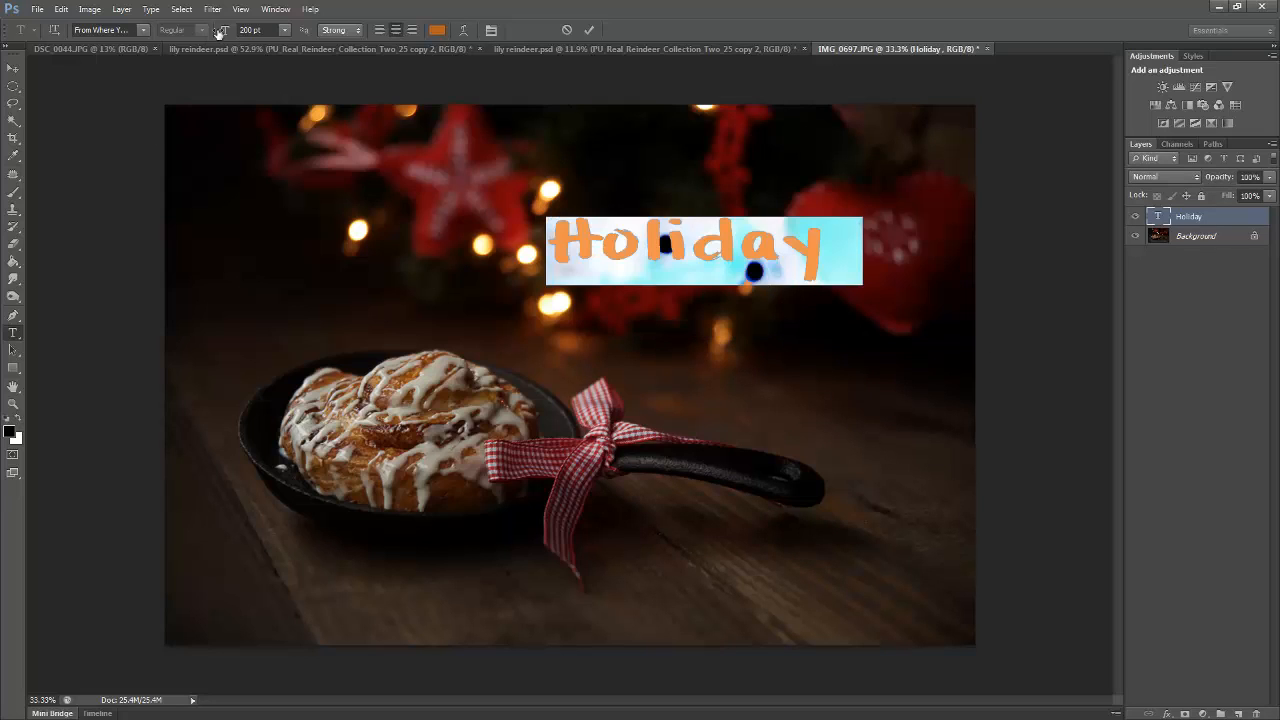
# Set the Holiday text size to 300 pt and shift the text slightly to the left
pyautogui.click(143, 30)
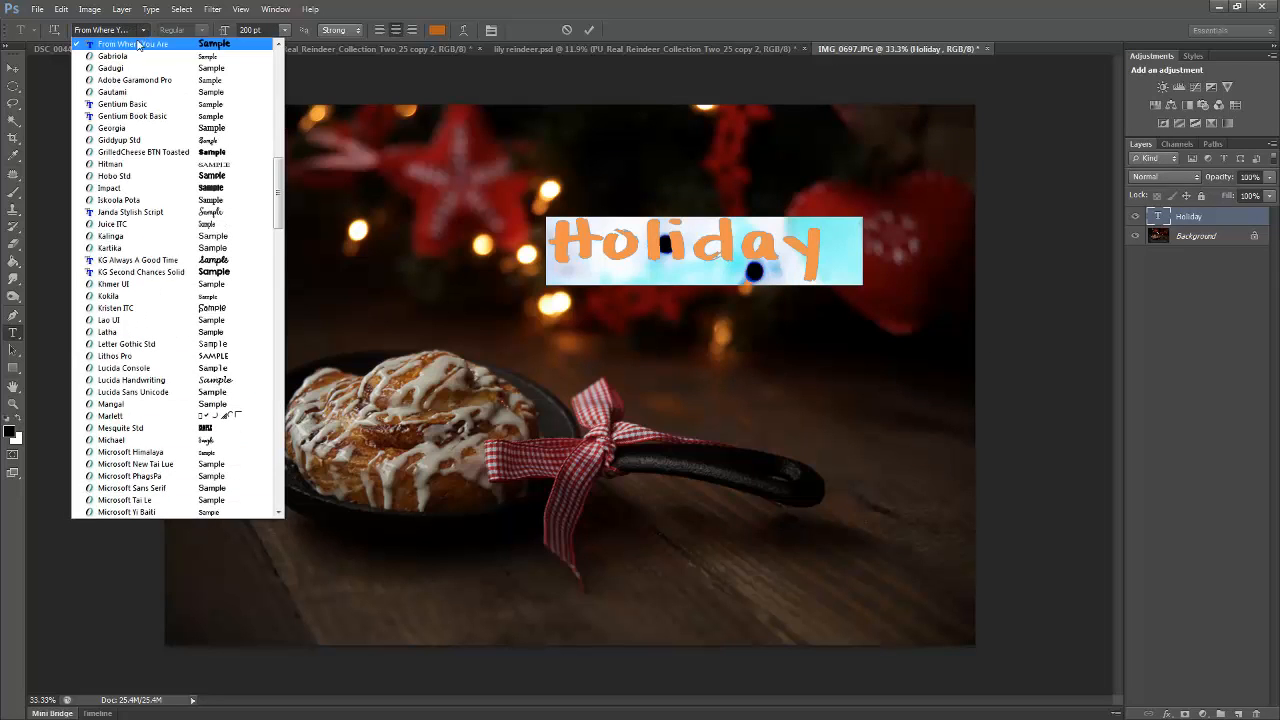
pyautogui.click(366, 12)
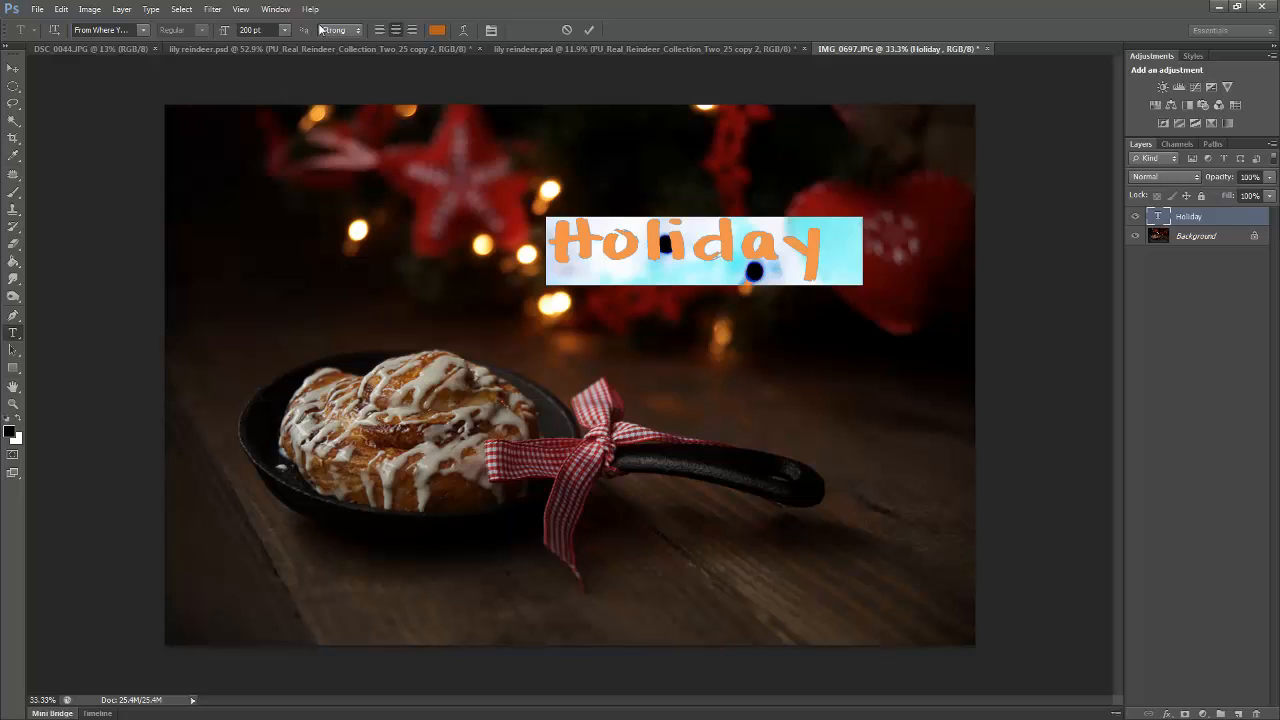
pyautogui.moveTo(266, 29); pyautogui.dragTo(200, 43)
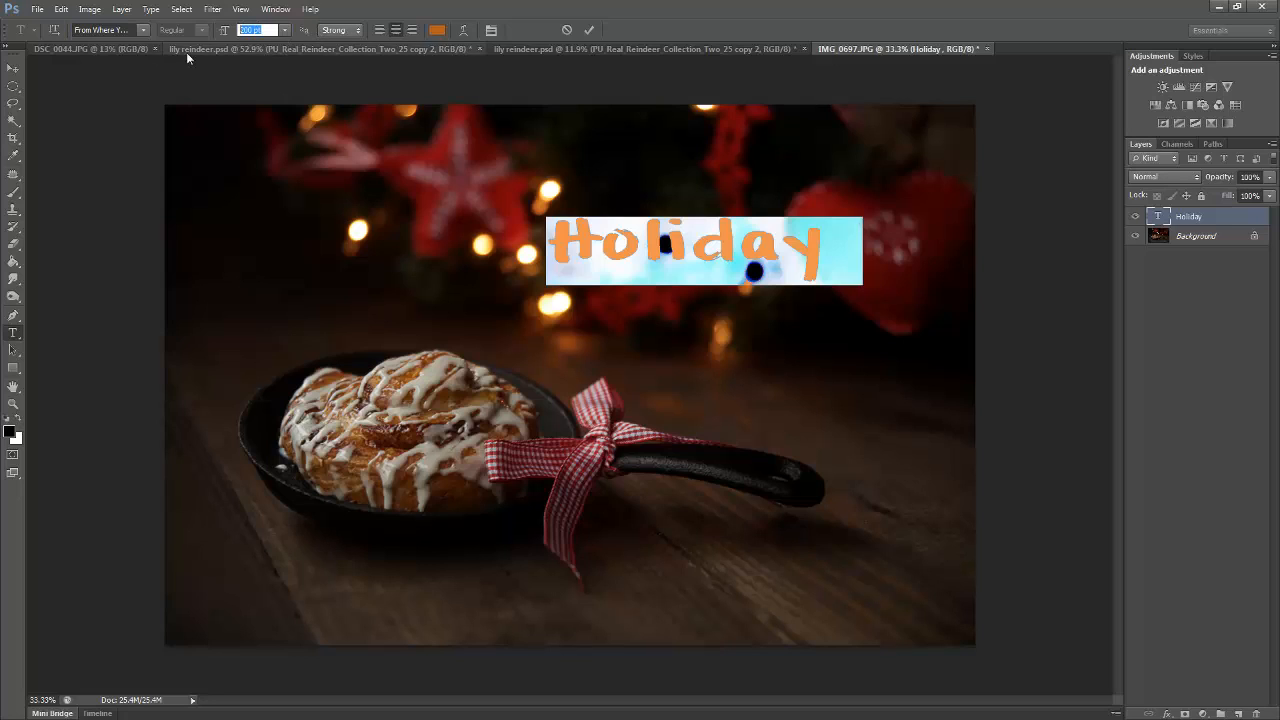
pyautogui.write('300')
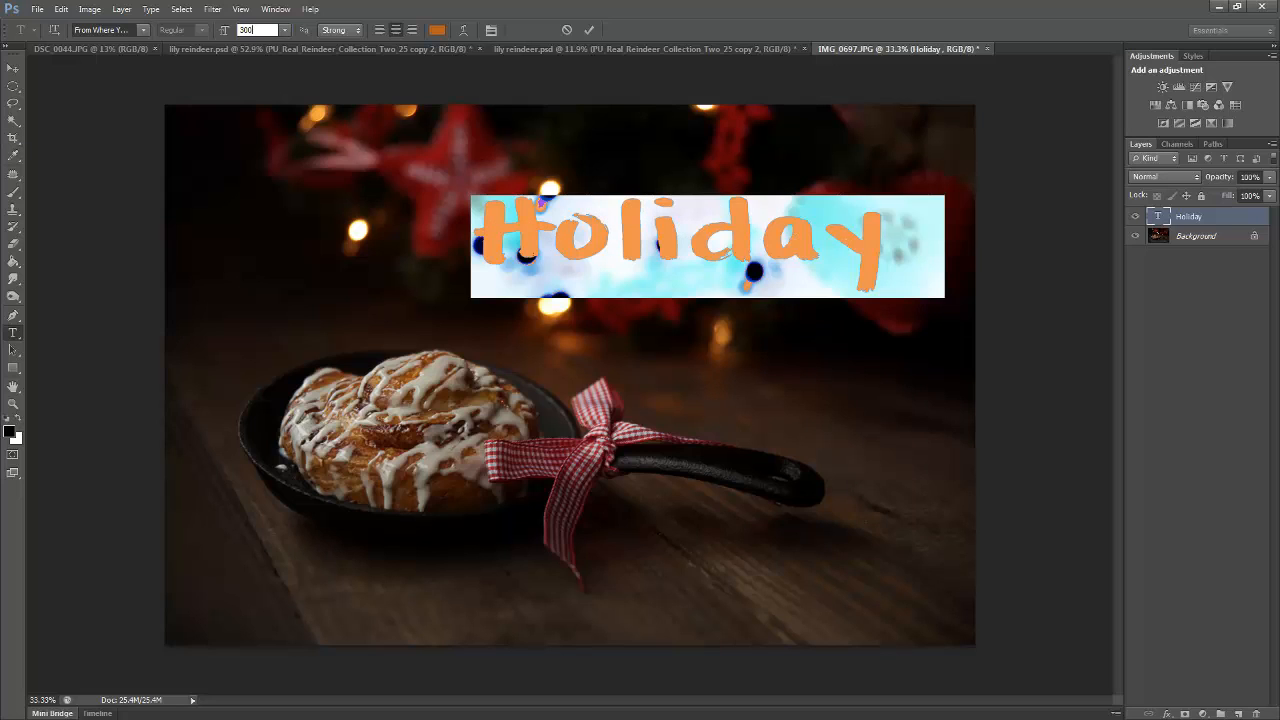
pyautogui.click(13, 67)
pyautogui.moveTo(663, 247); pyautogui.dragTo(634, 250)
# Bring up the detailed type settings below the Holiday text and examine the character and paragraph options
pyautogui.click(275, 9)
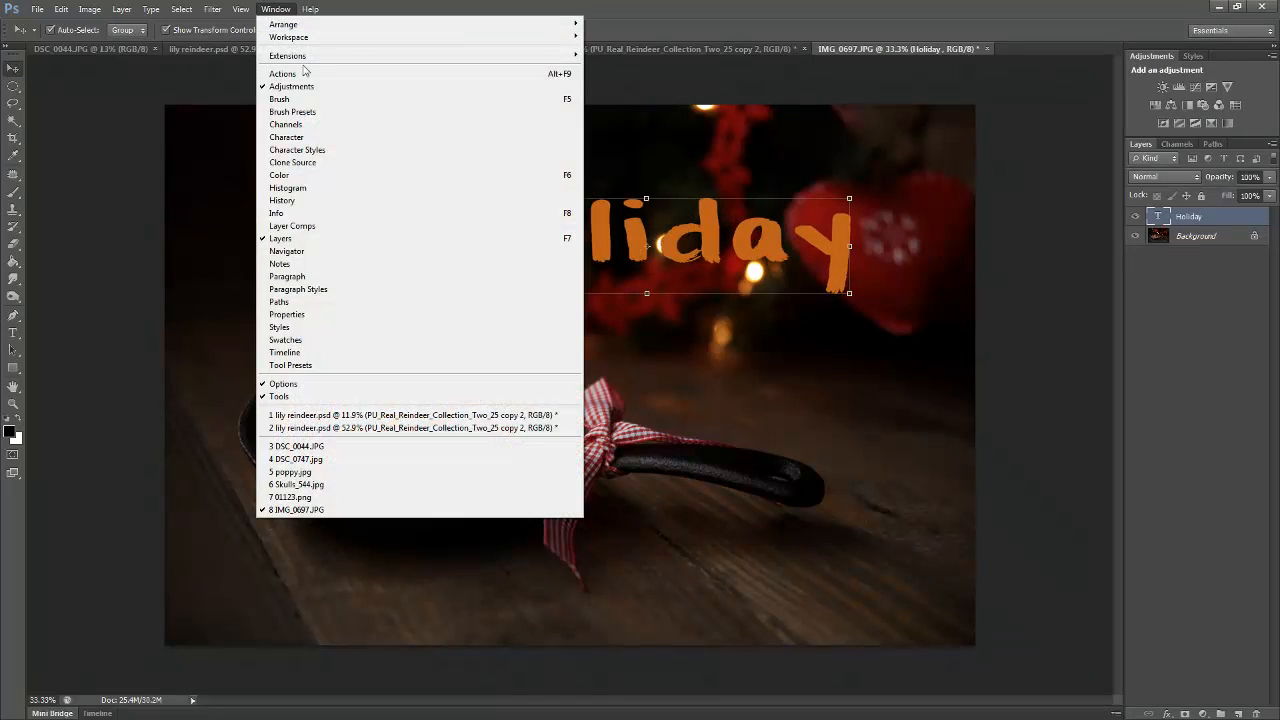
pyautogui.click(312, 139)
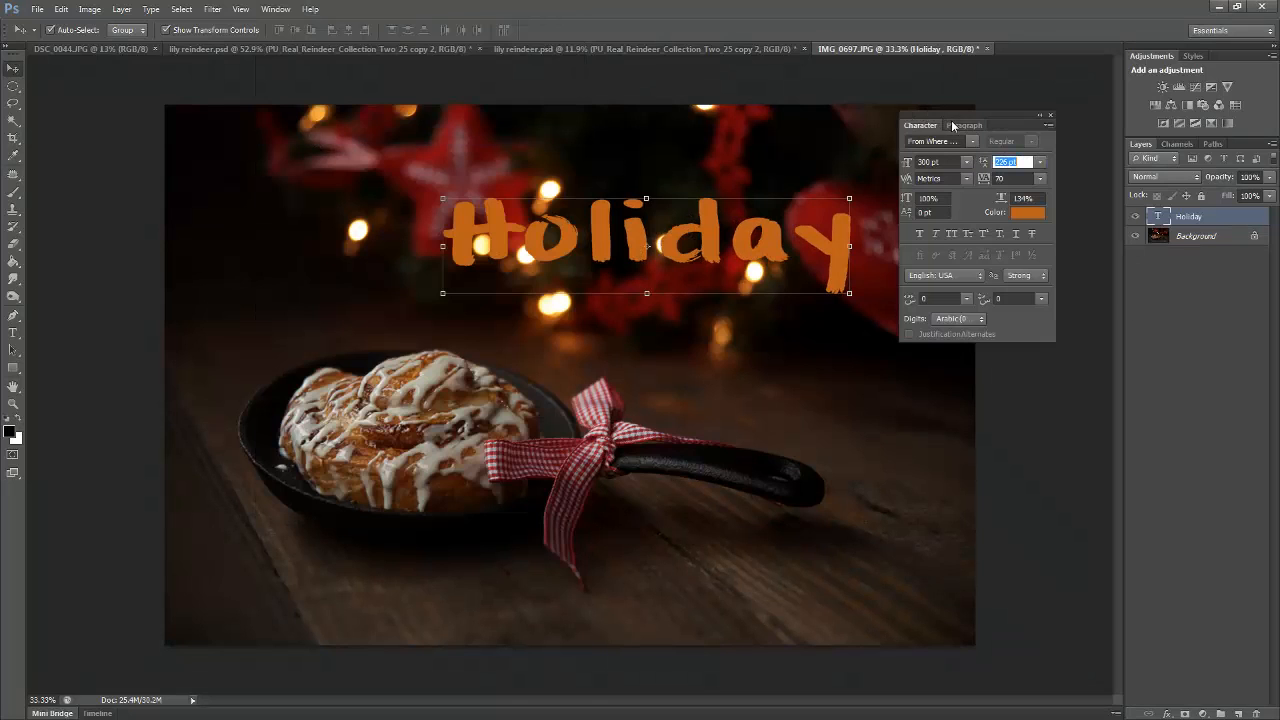
pyautogui.moveTo(986, 126); pyautogui.dragTo(714, 352)
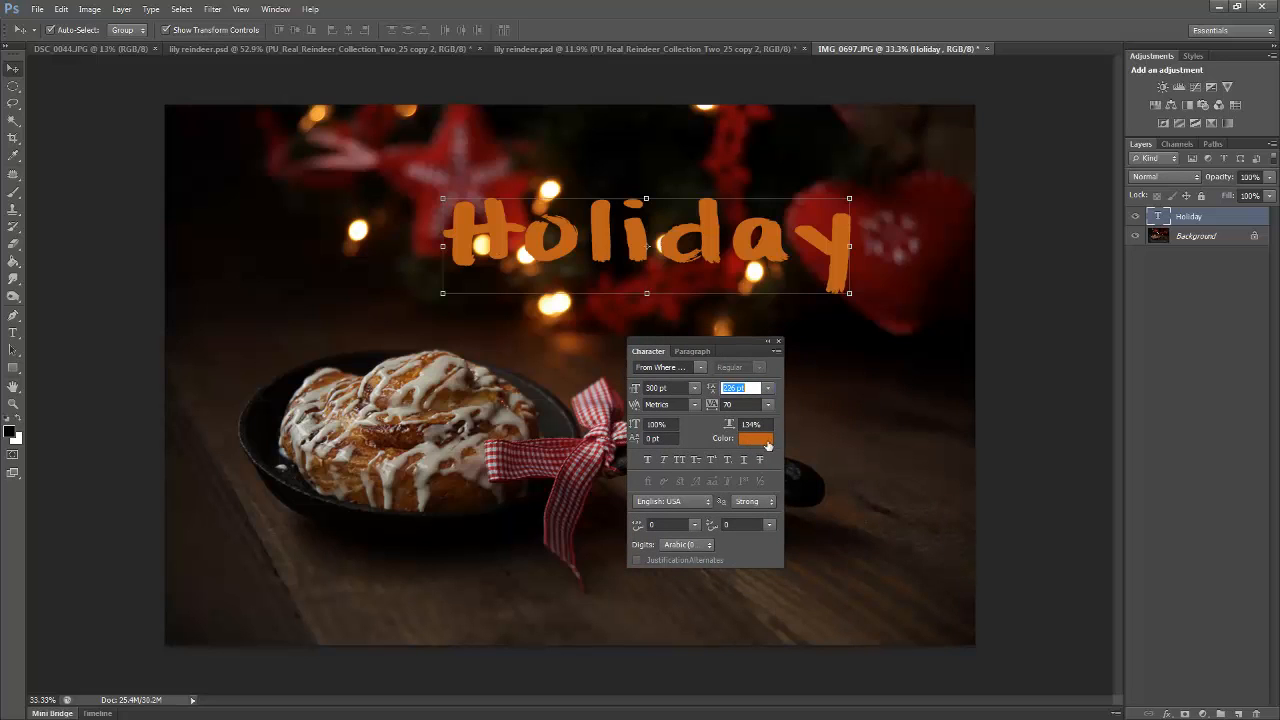
pyautogui.click(710, 506)
pyautogui.click(712, 511)
pyautogui.click(692, 351)
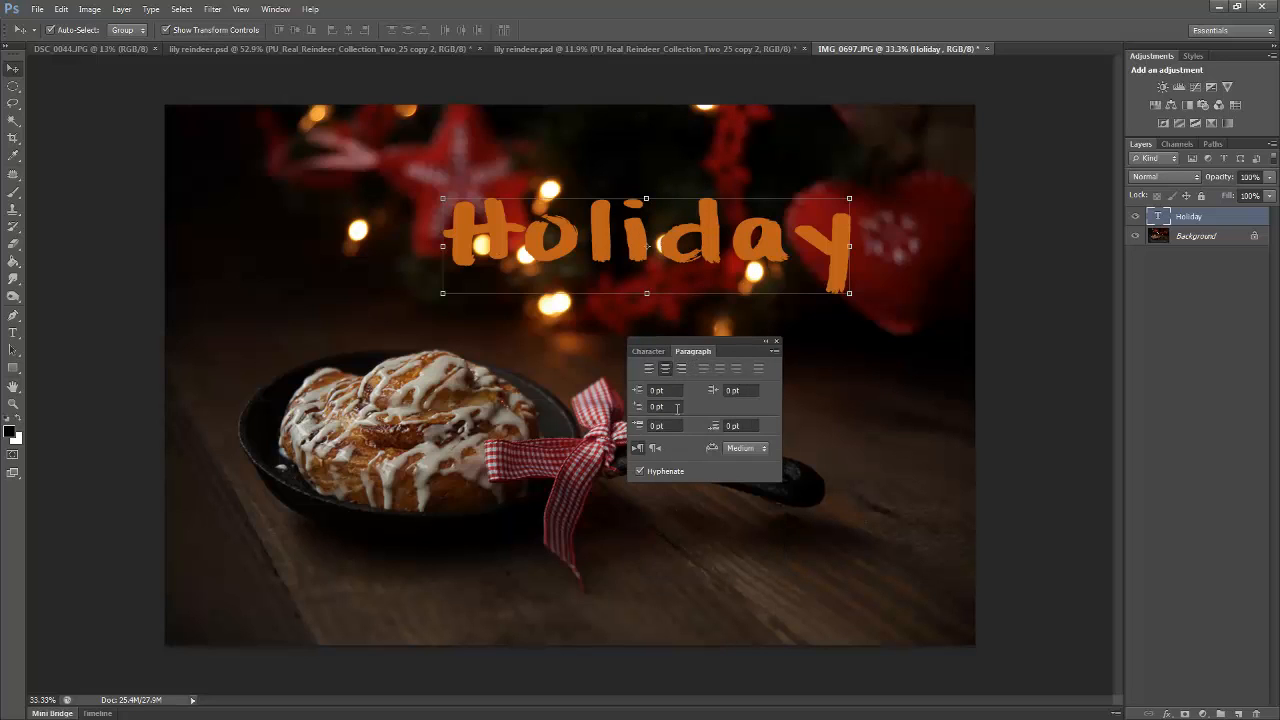
pyautogui.click(648, 351)
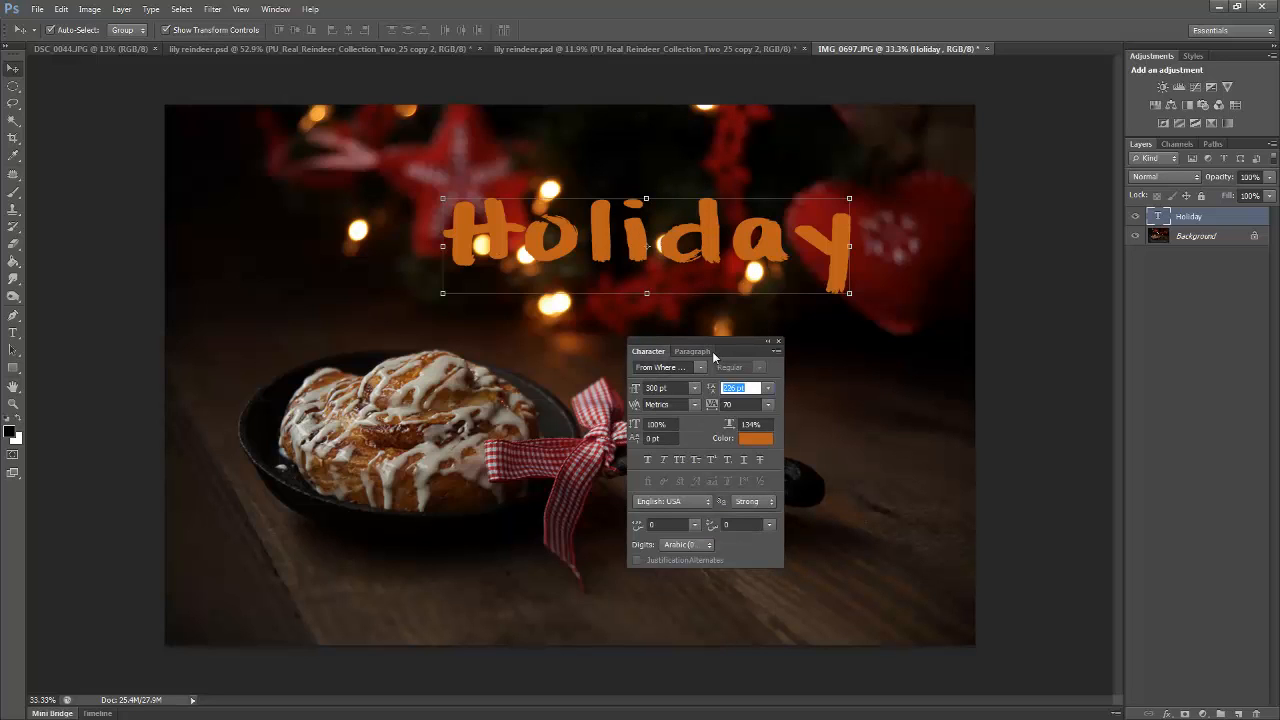
pyautogui.click(700, 352)
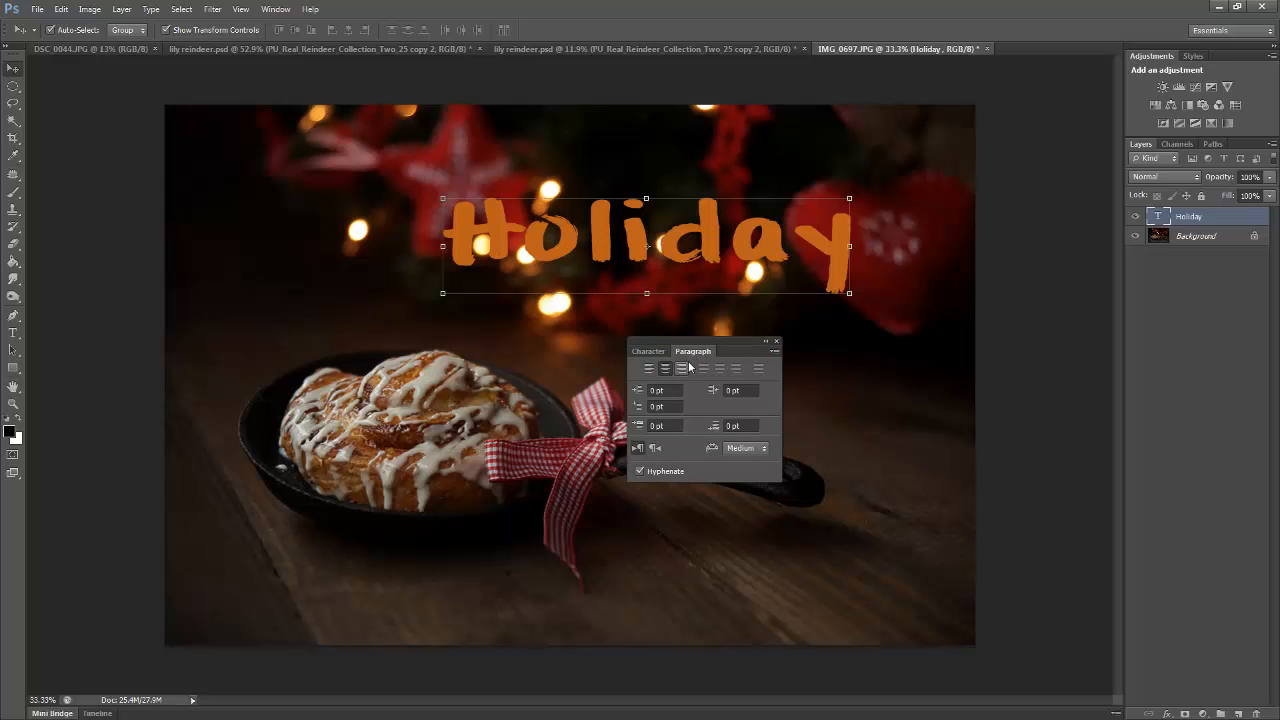
pyautogui.moveTo(693, 347); pyautogui.dragTo(849, 313)
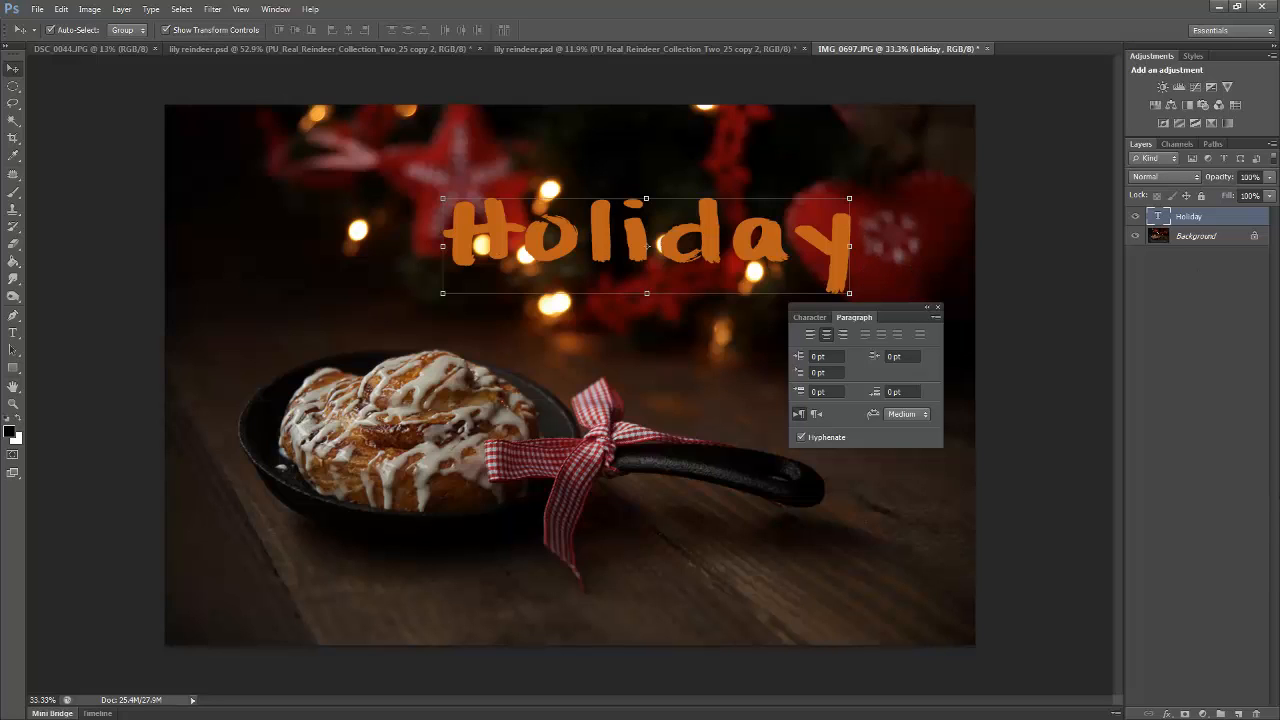
# Try the right-to-left text direction, restore left-to-right, and look through the preset font sizes while keeping 300 pt
pyautogui.click(816, 416)
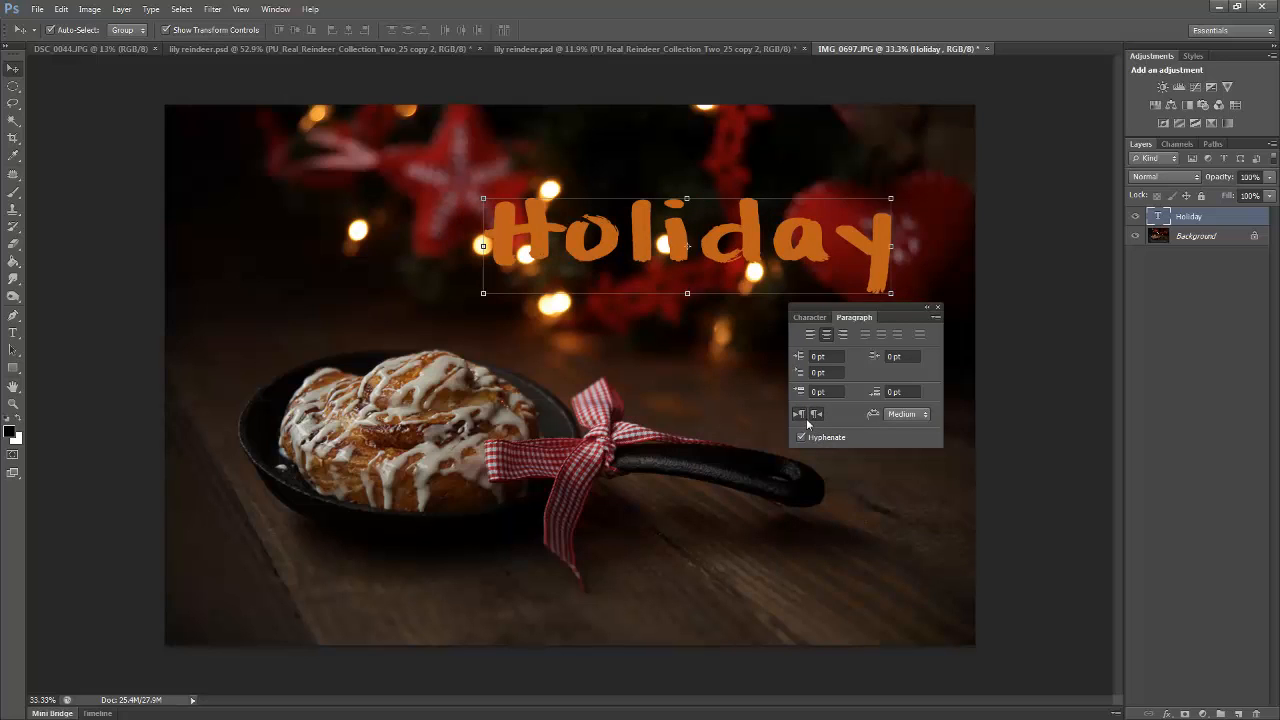
pyautogui.click(800, 415)
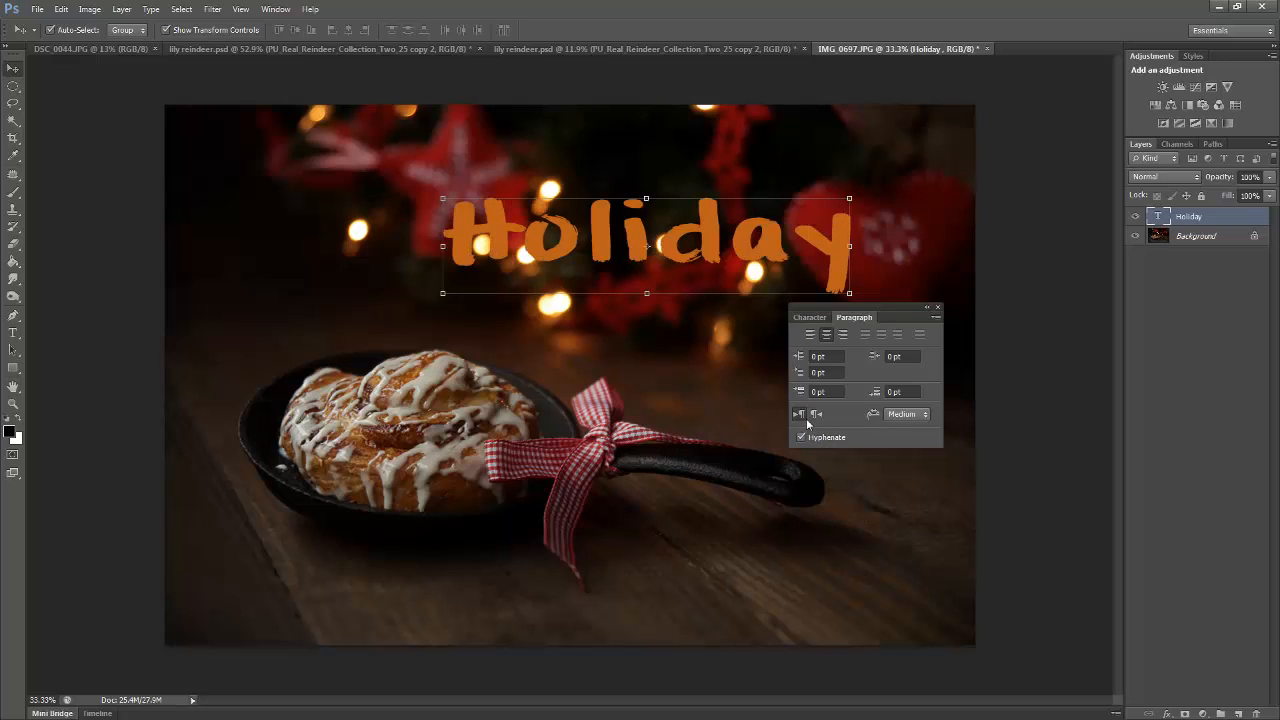
pyautogui.click(810, 318)
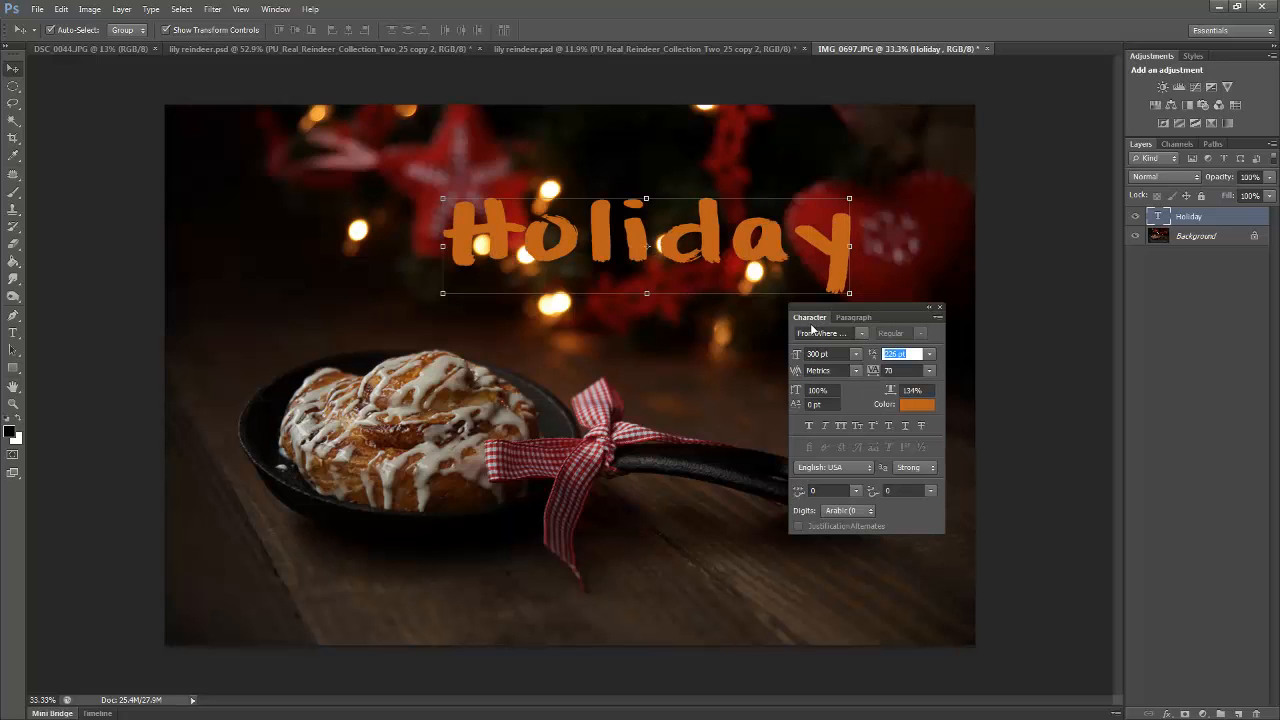
pyautogui.click(856, 353)
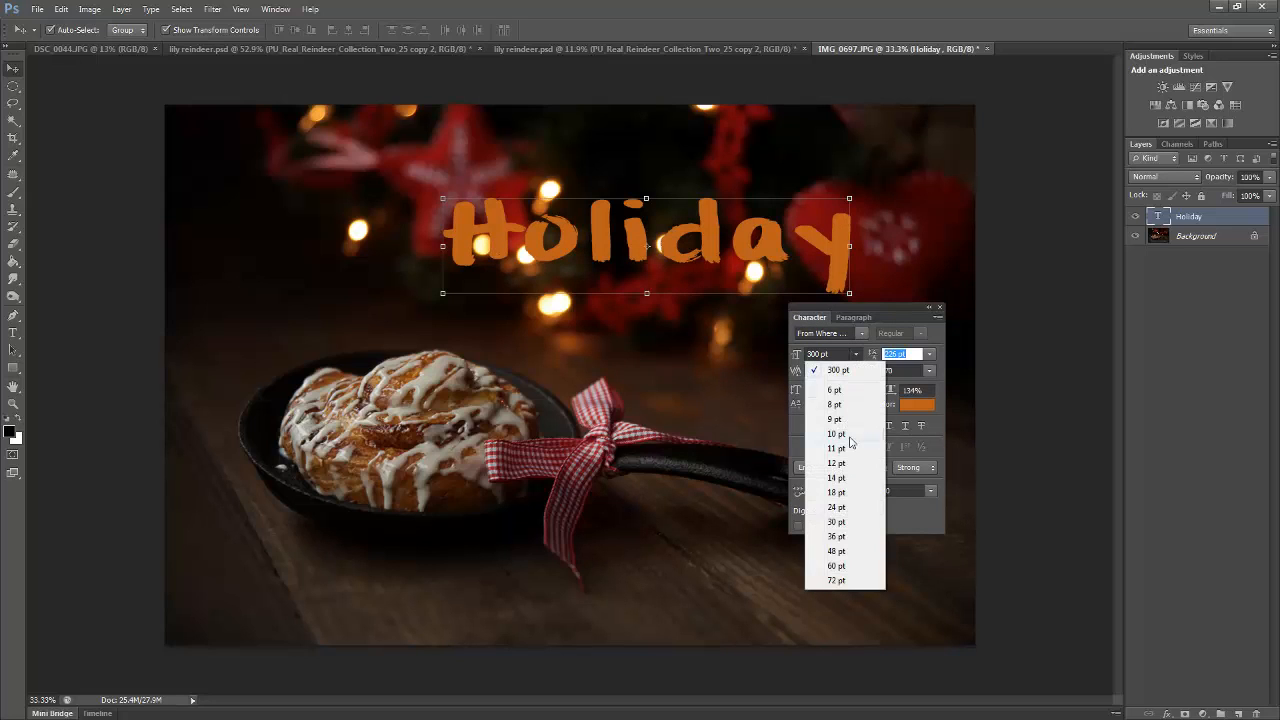
pyautogui.click(845, 369)
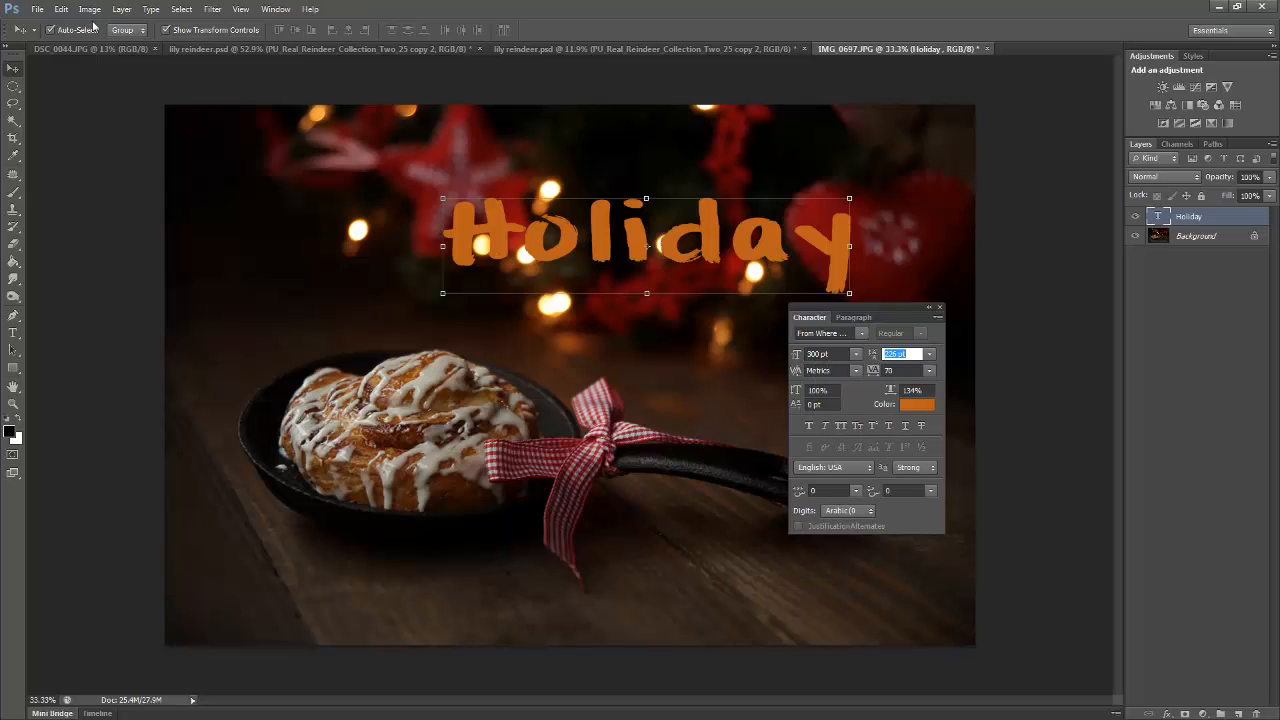
# Select the Holiday text for editing and examine its available anti-aliasing methods
pyautogui.doubleClick(1158, 216)
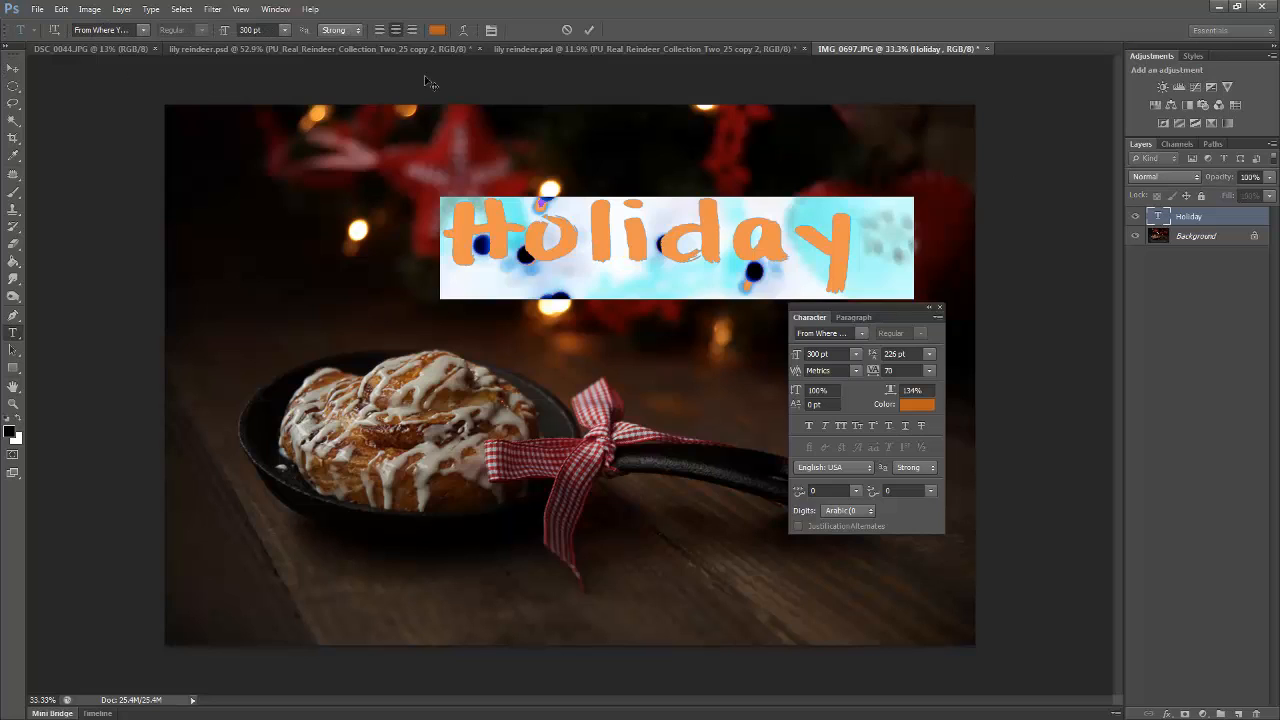
pyautogui.click(360, 30)
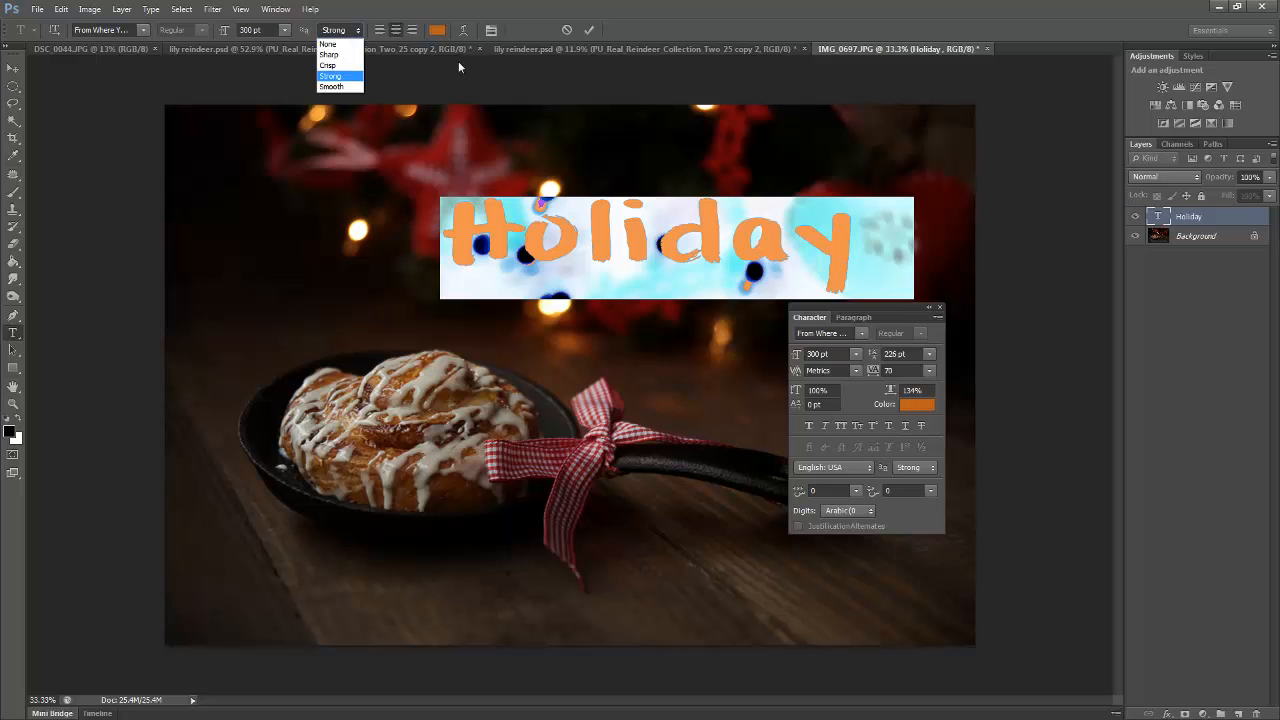
pyautogui.click(593, 42)
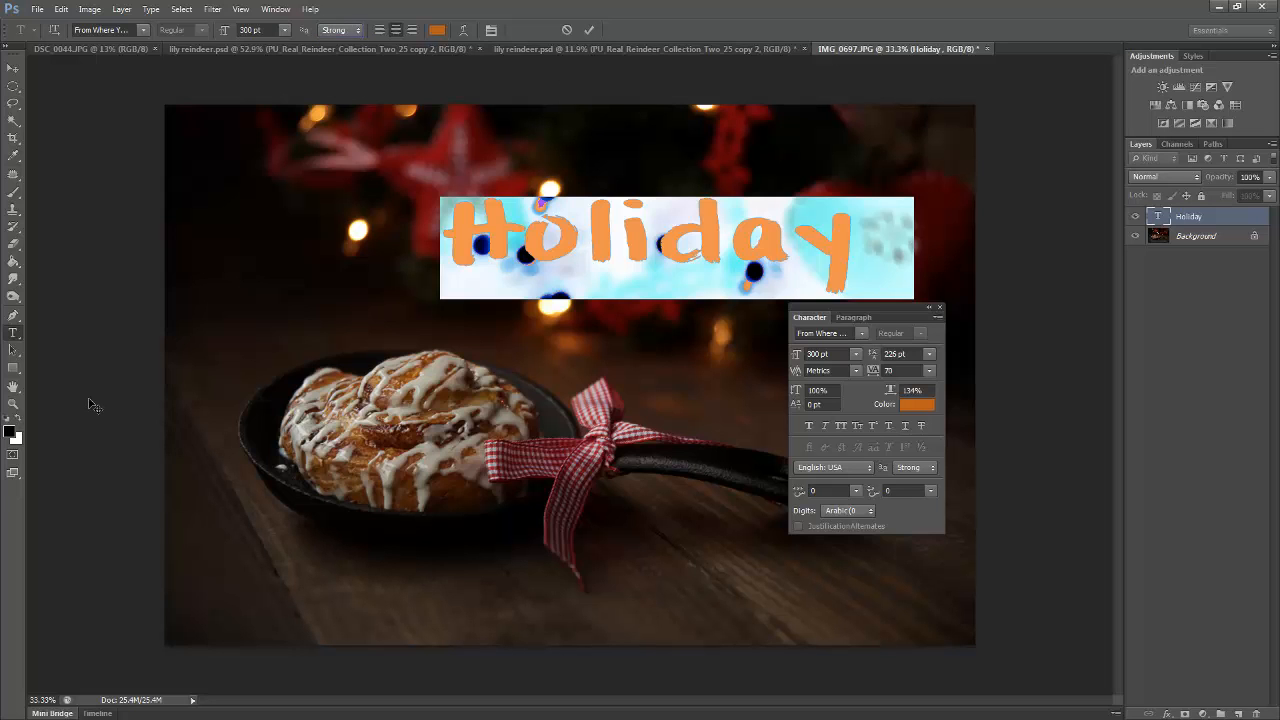
# Inspect the edges of the Holiday lettering's H up close, look through the anti-aliasing methods while keeping Strong, and commit the text
pyautogui.click(13, 404)
pyautogui.moveTo(465, 276); pyautogui.dragTo(586, 289)
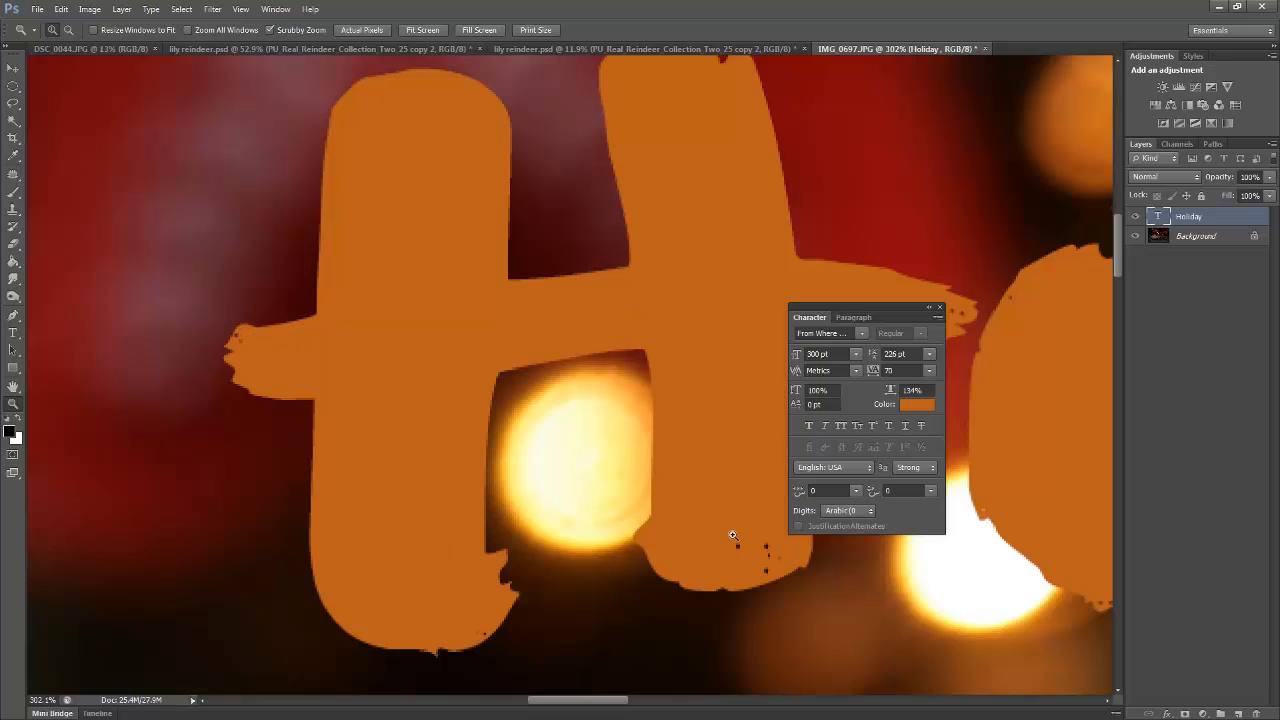
pyautogui.press('t')
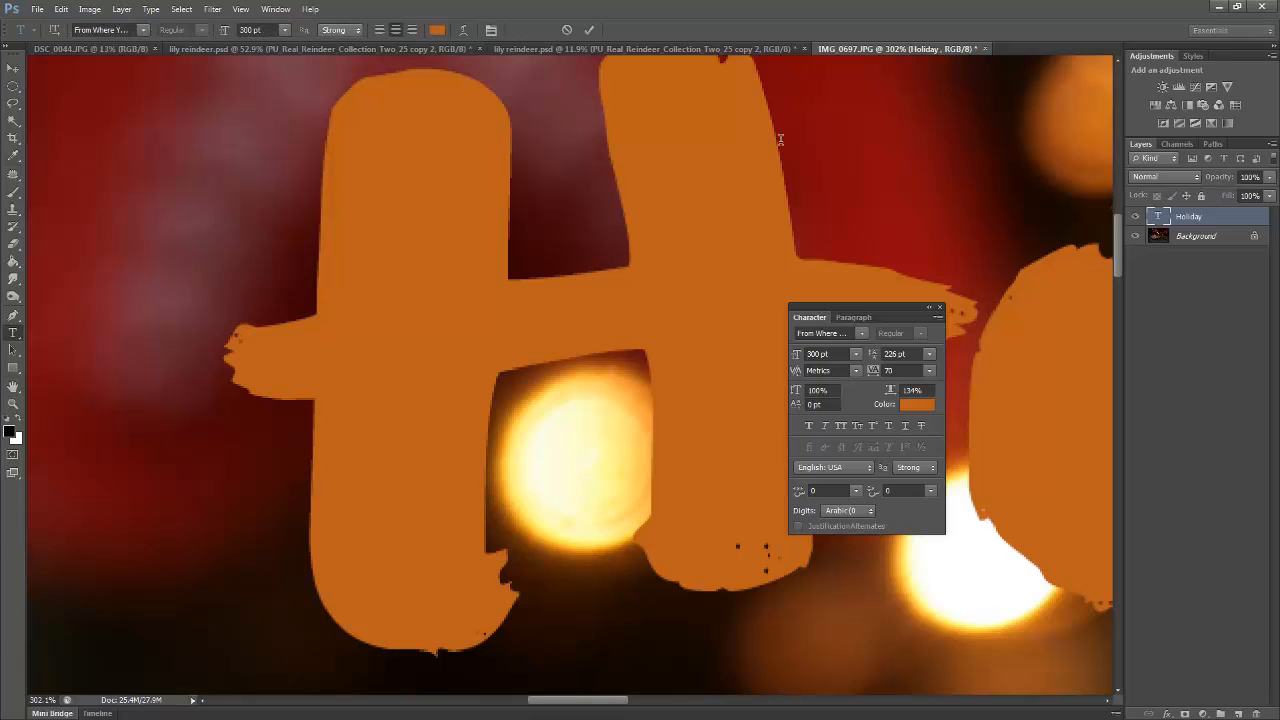
pyautogui.doubleClick(536, 146)
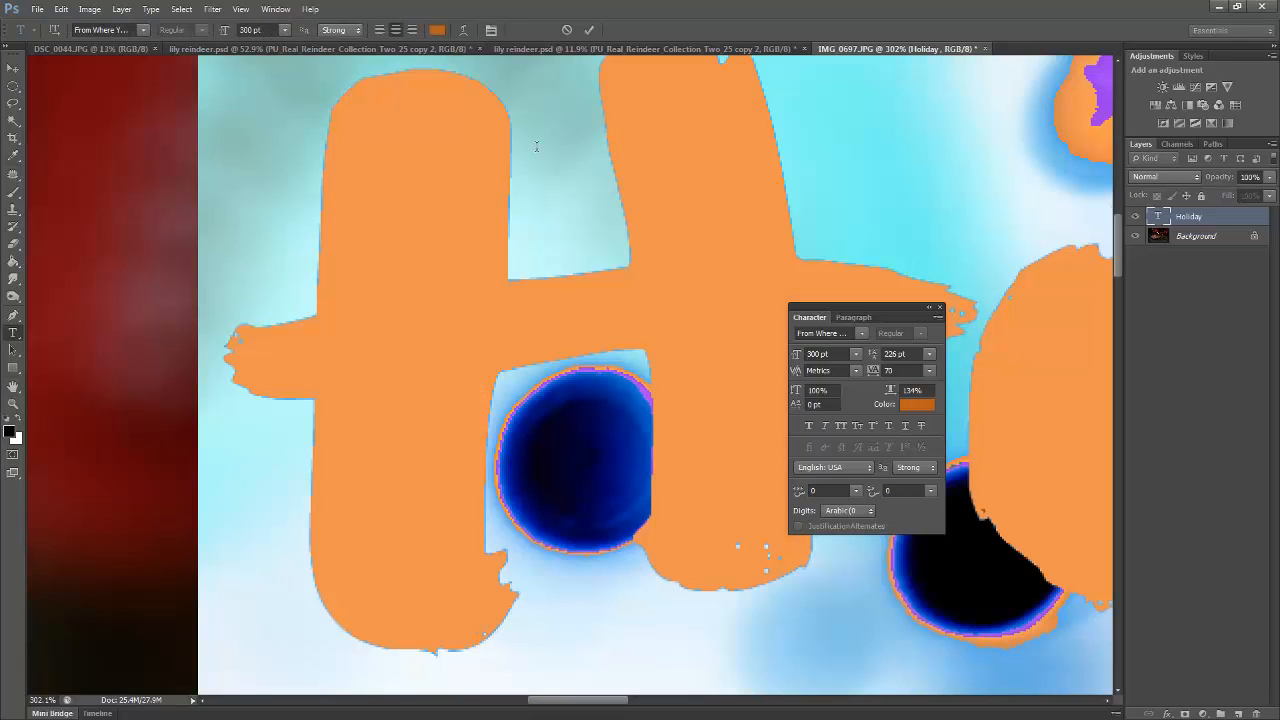
pyautogui.click(345, 30)
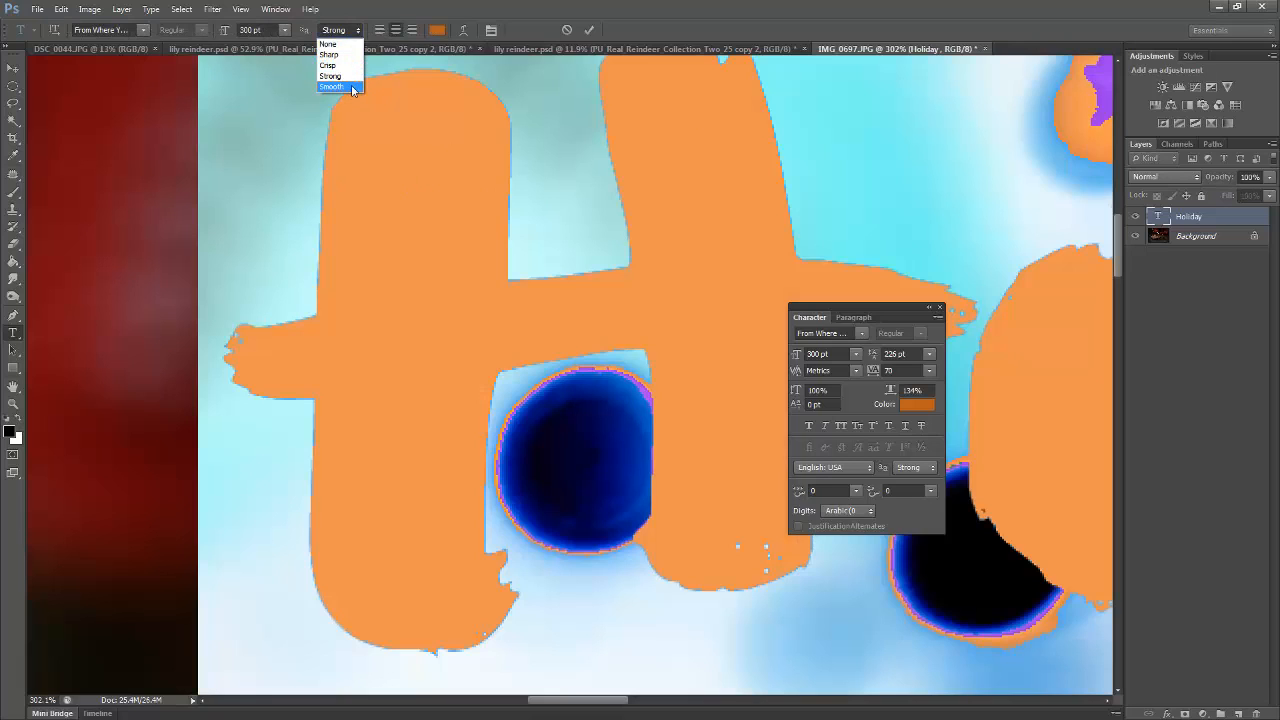
pyautogui.click(348, 32)
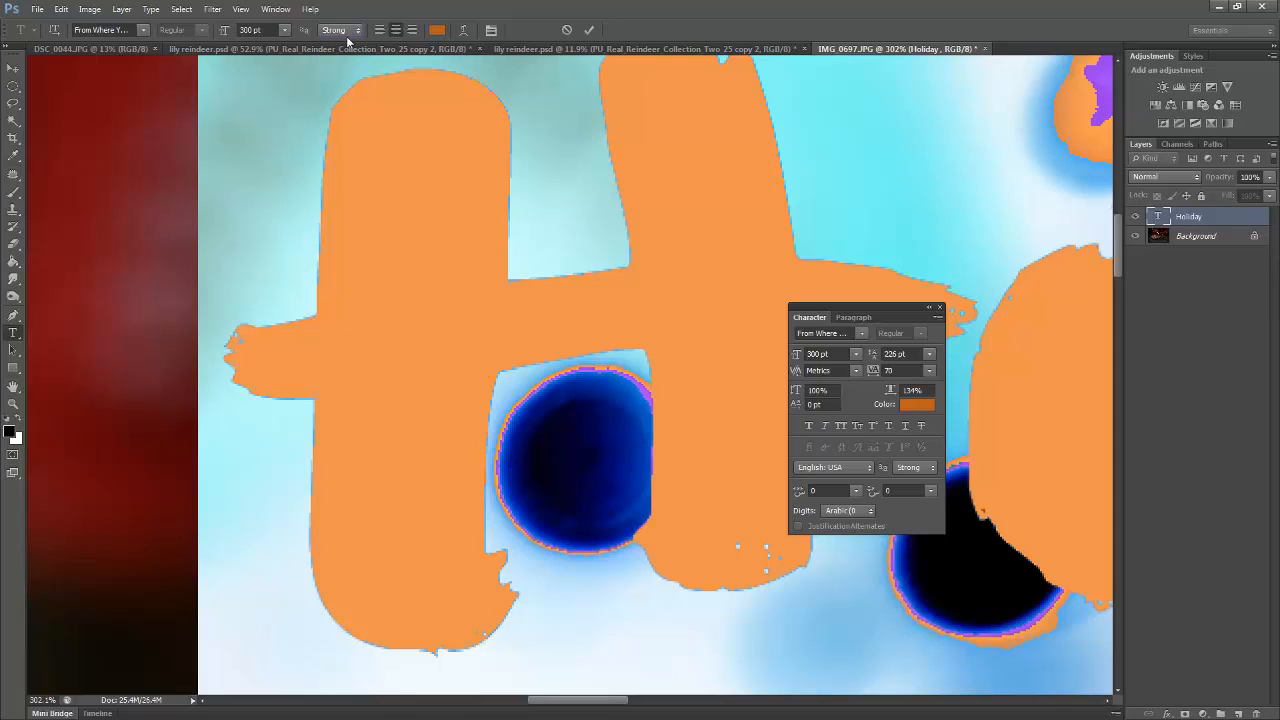
pyautogui.click(348, 36)
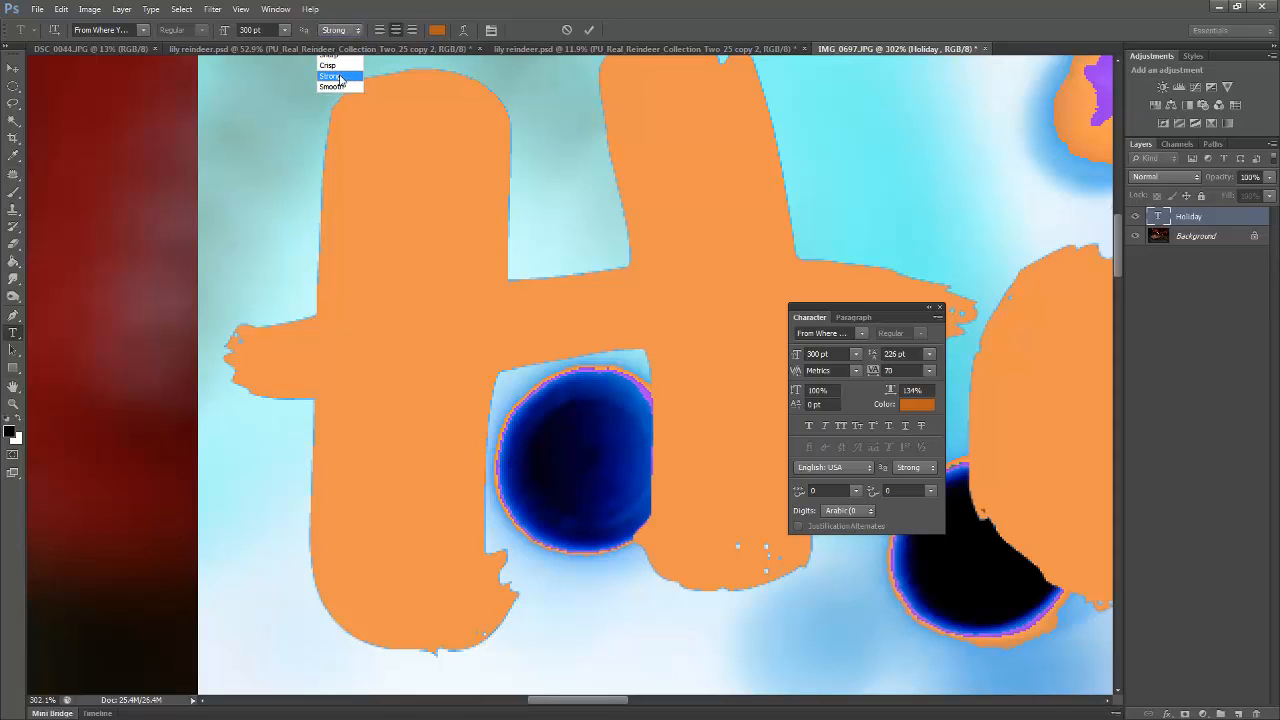
pyautogui.click(340, 77)
pyautogui.click(343, 36)
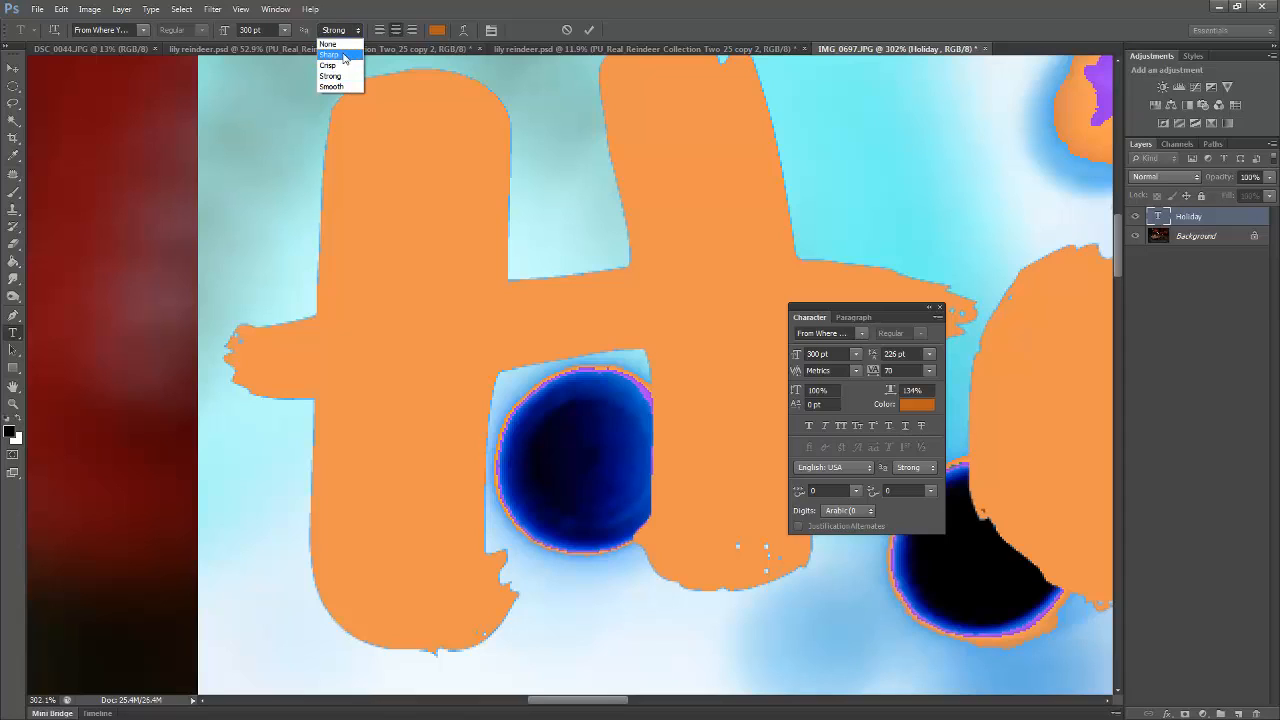
pyautogui.click(574, 33)
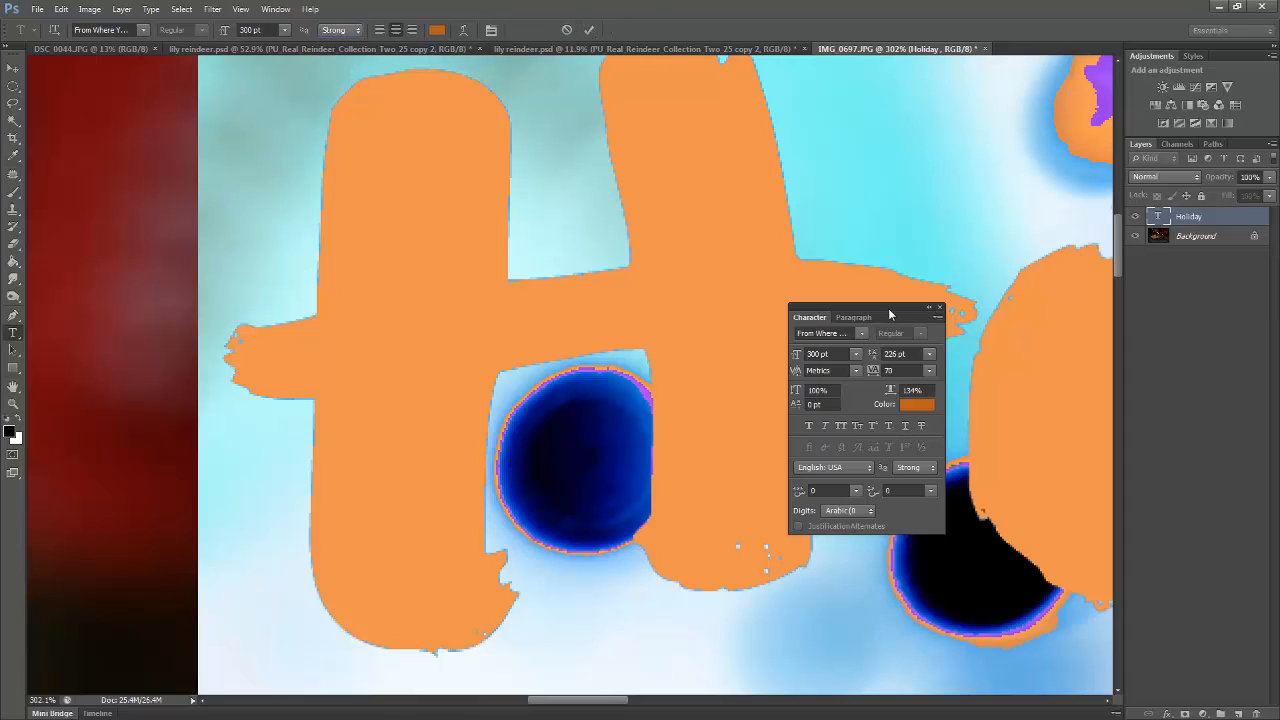
pyautogui.click(590, 30)
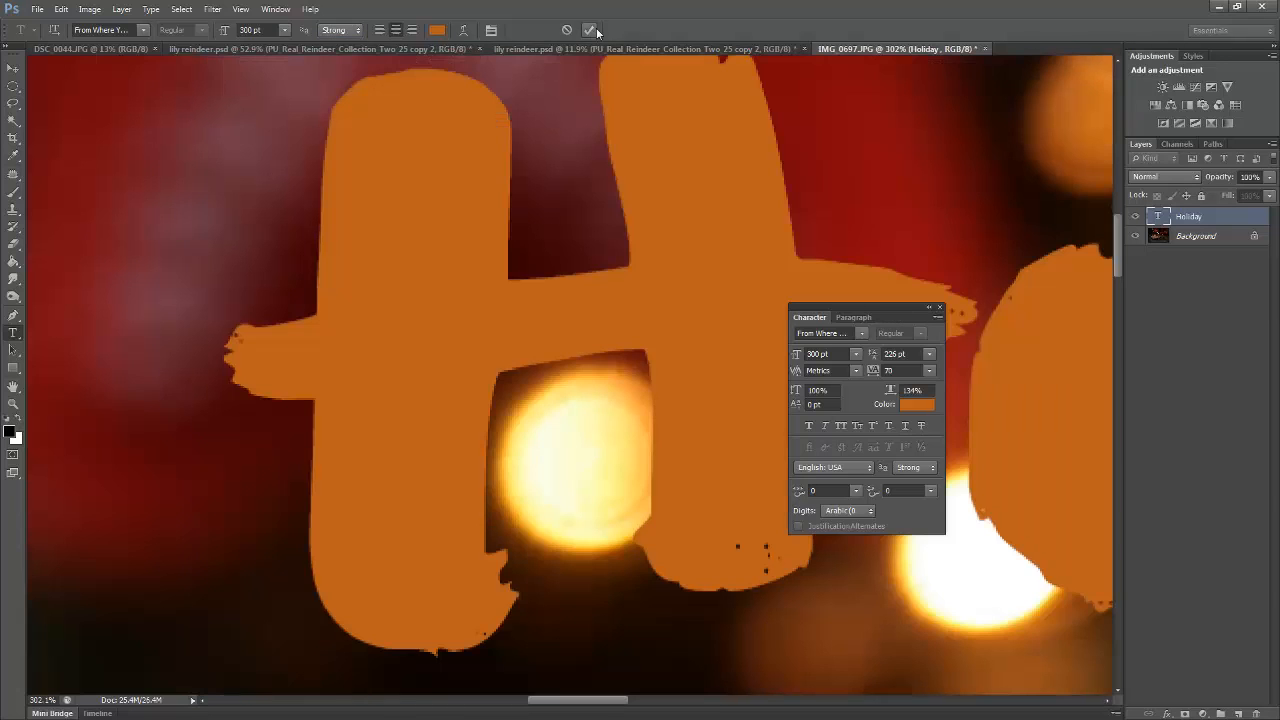
pyautogui.press('z')
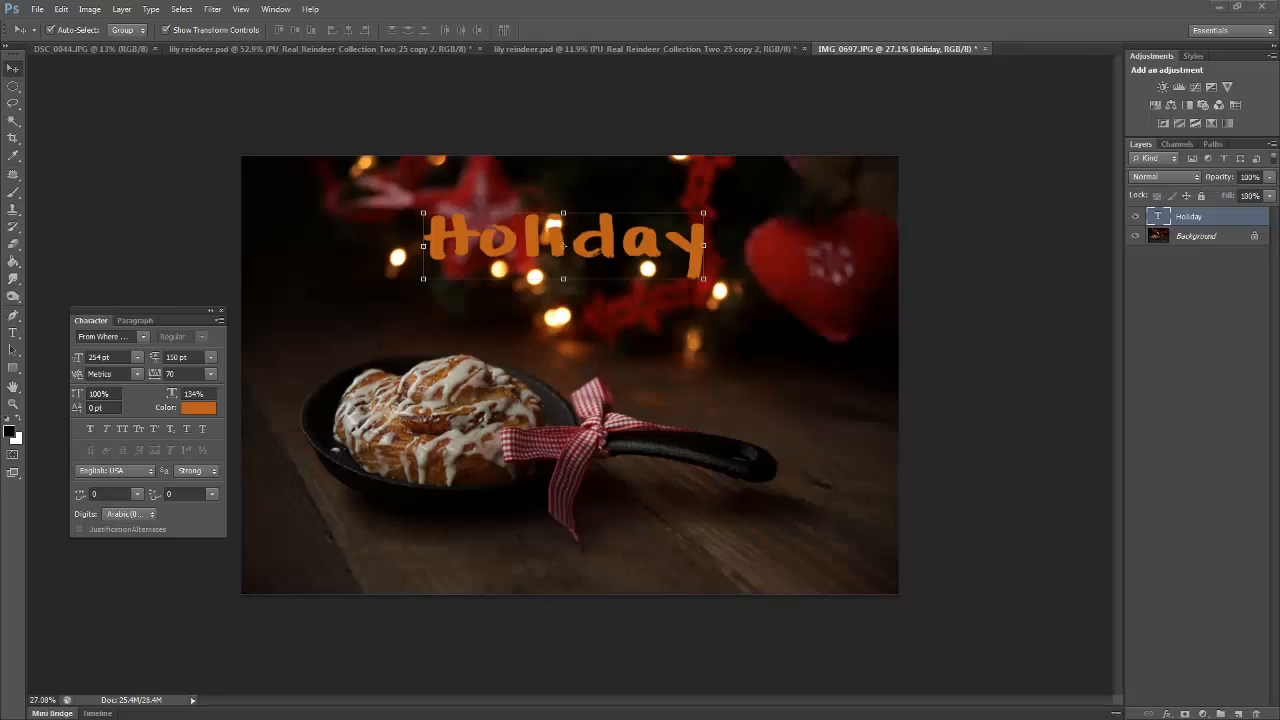
# Reopen the Holiday text for editing and add two more lines reading Holiday below the first one
pyautogui.doubleClick(1159, 217)
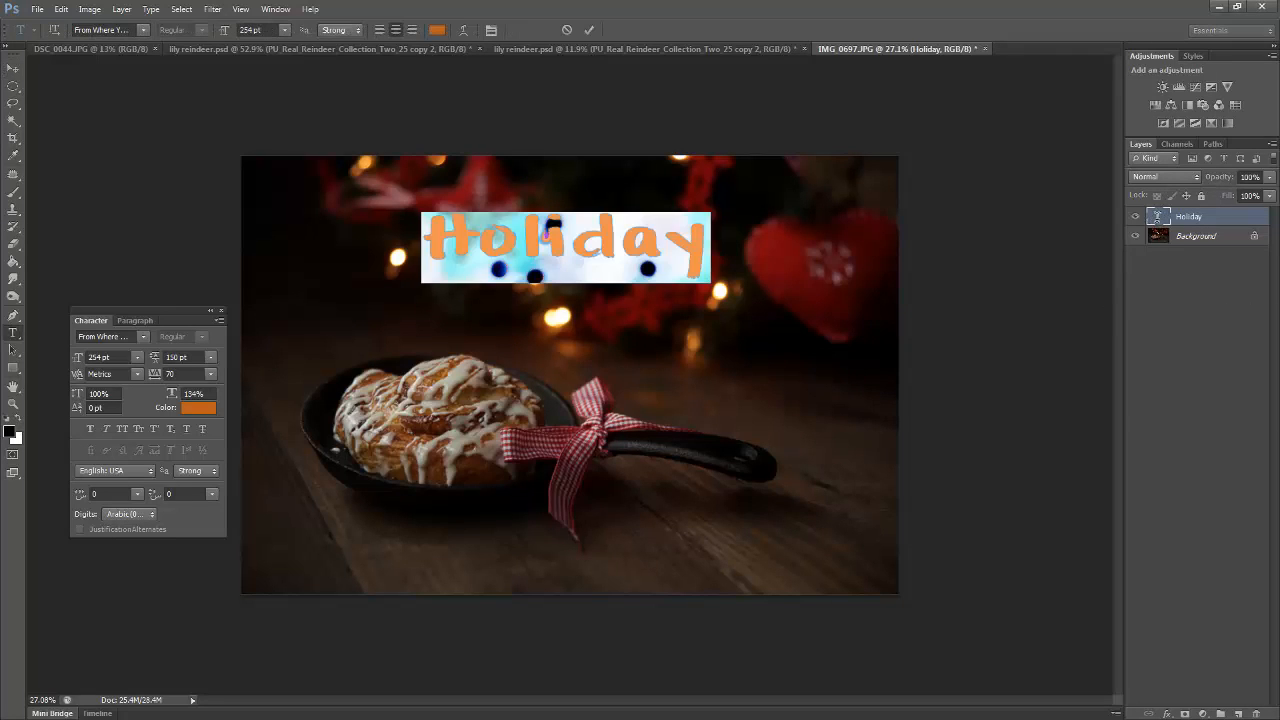
pyautogui.click(705, 233)
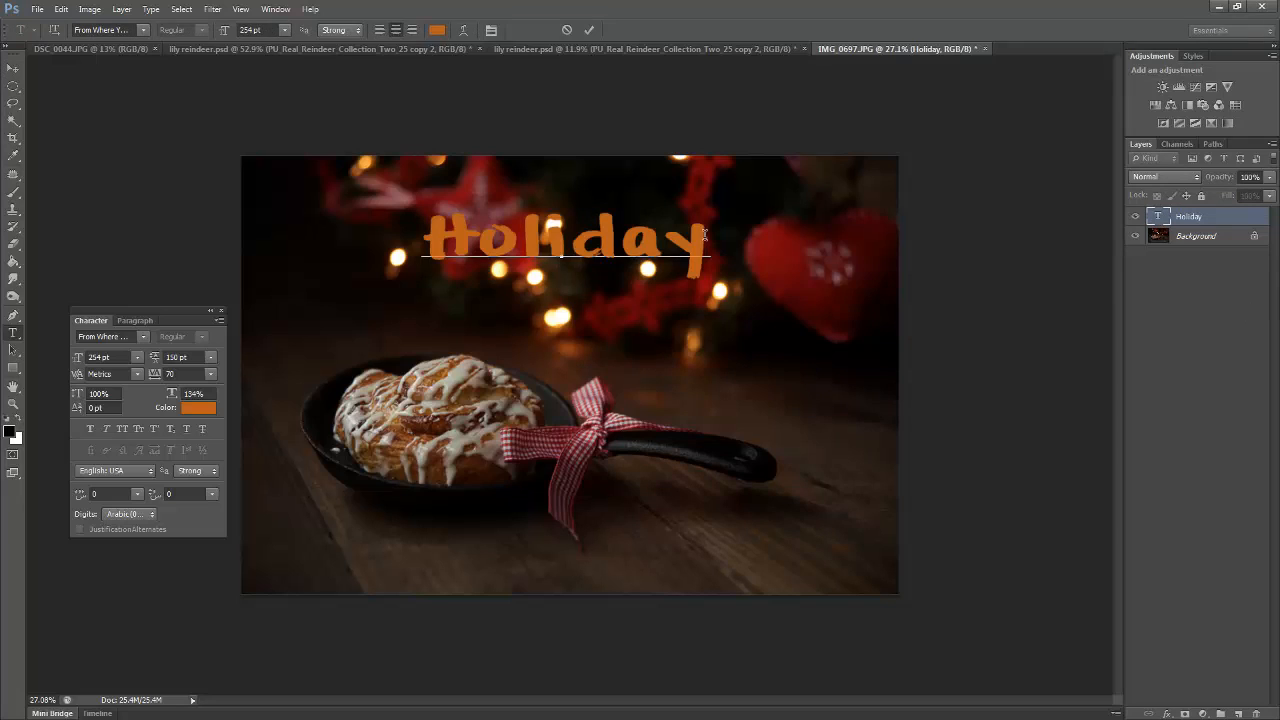
pyautogui.press('Return')
pyautogui.write('Hola')
pyautogui.press('BackSpace')
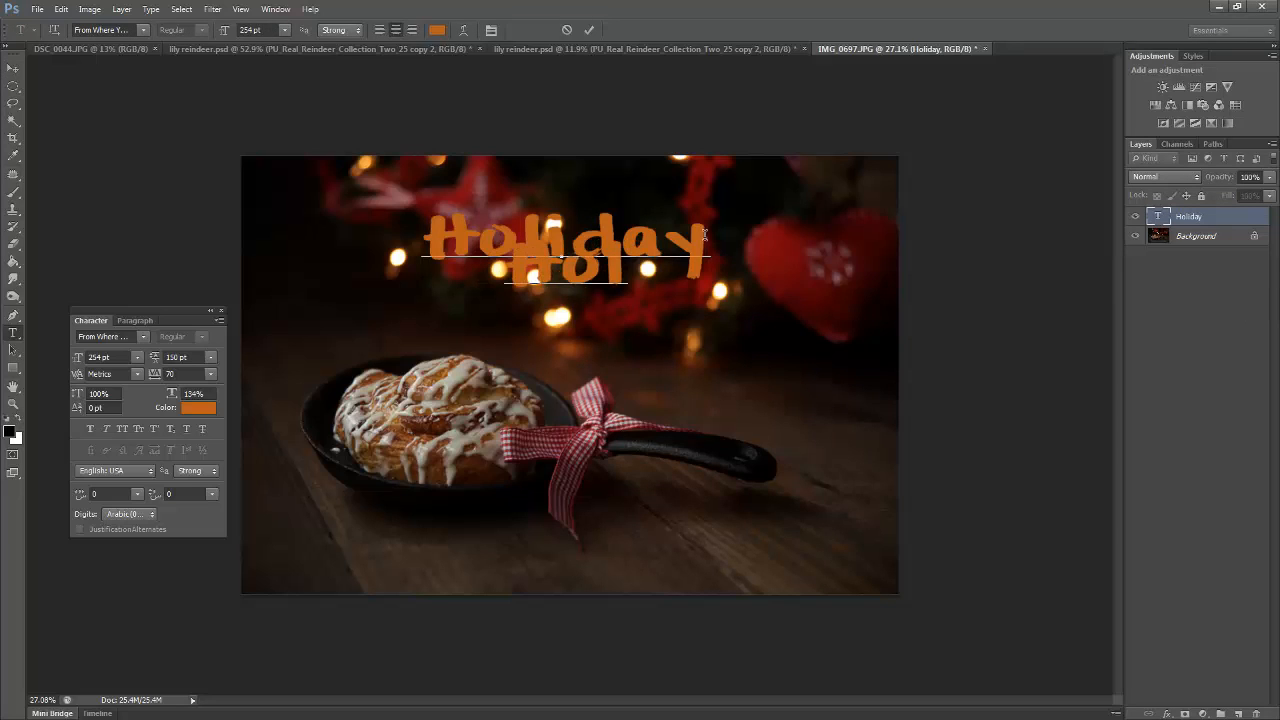
pyautogui.write('iday')
pyautogui.press('Return')
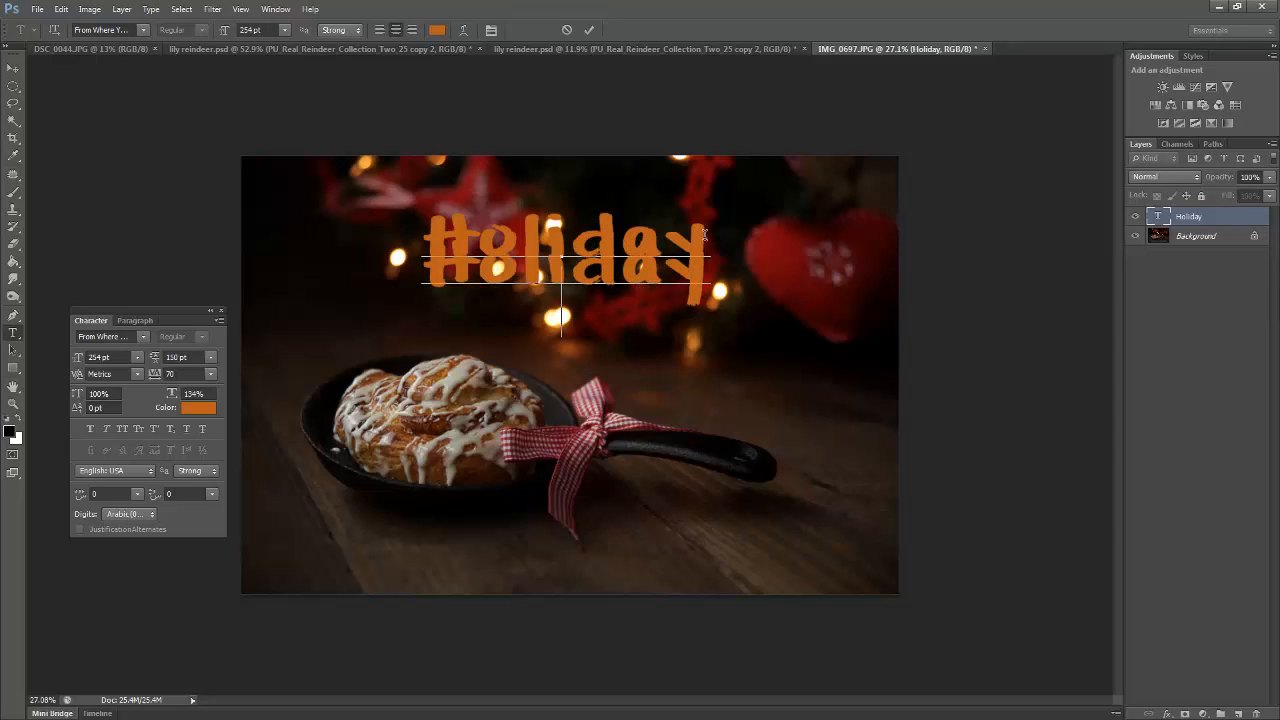
pyautogui.write('Holiday')
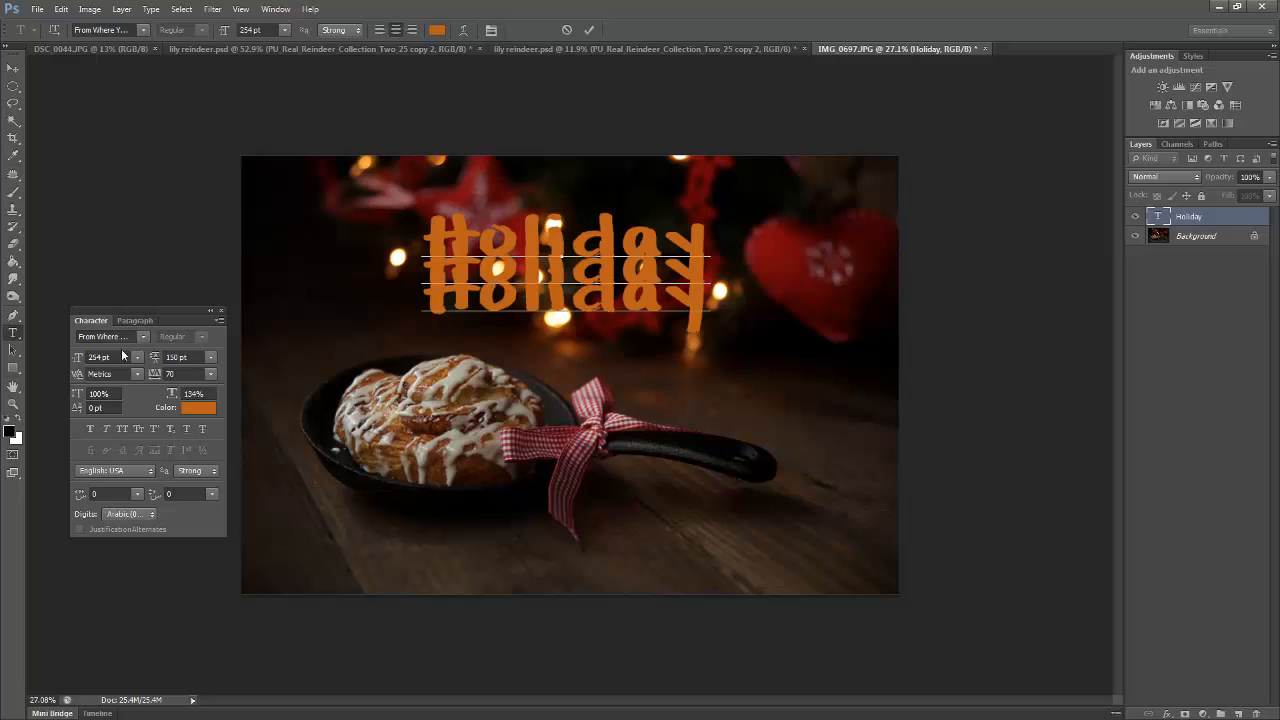
# Select all three Holiday lines and set their leading to Auto
pyautogui.click(211, 361)
pyautogui.click(421, 231)
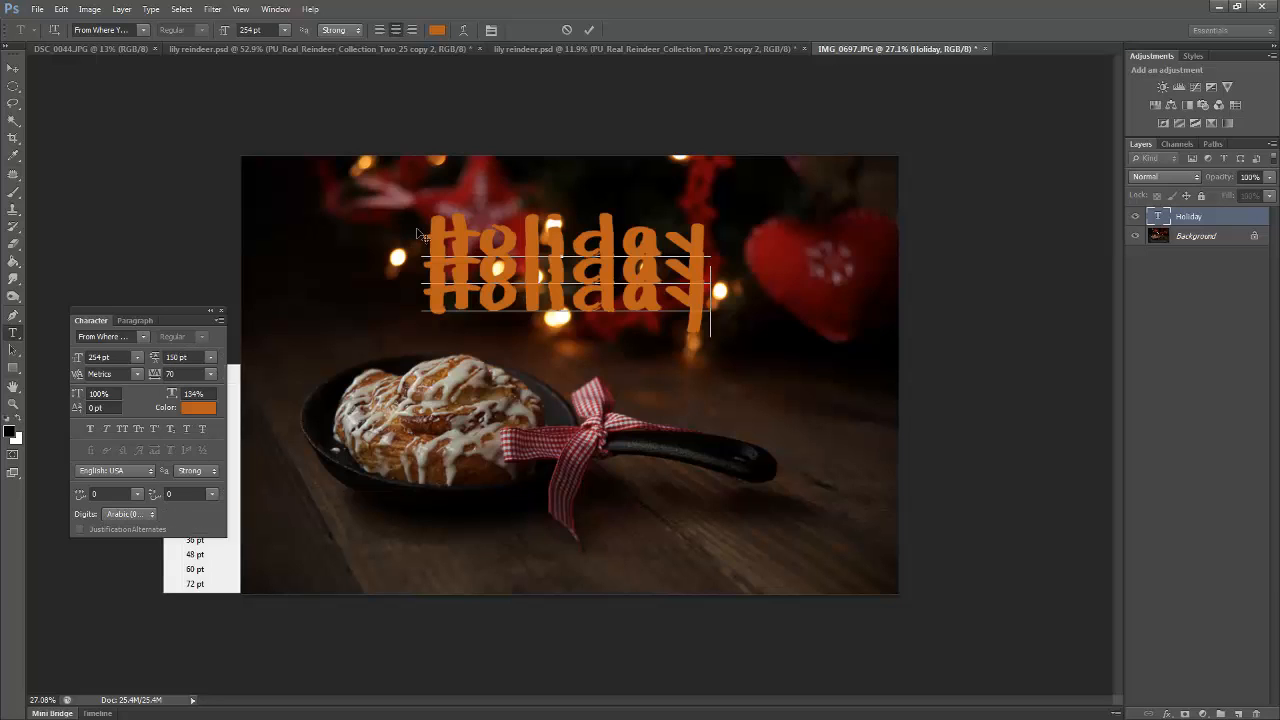
pyautogui.hotkey('ctrl', 'a')
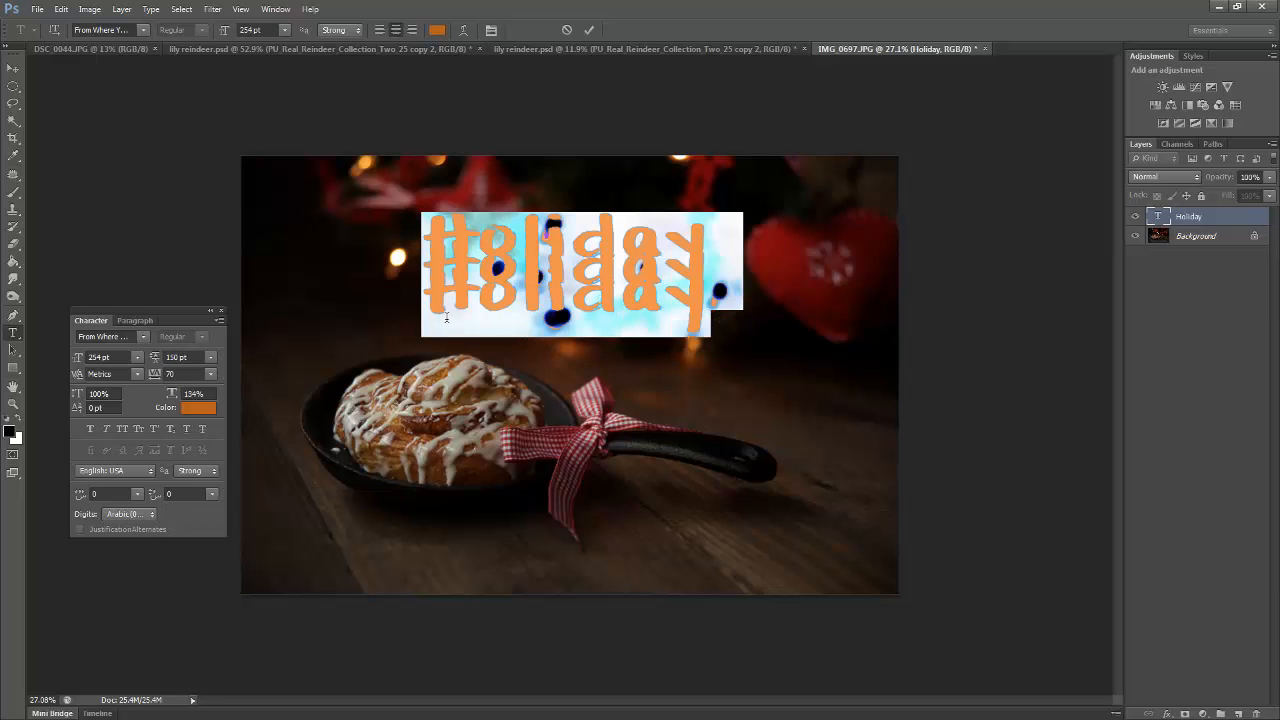
pyautogui.click(210, 357)
pyautogui.click(214, 372)
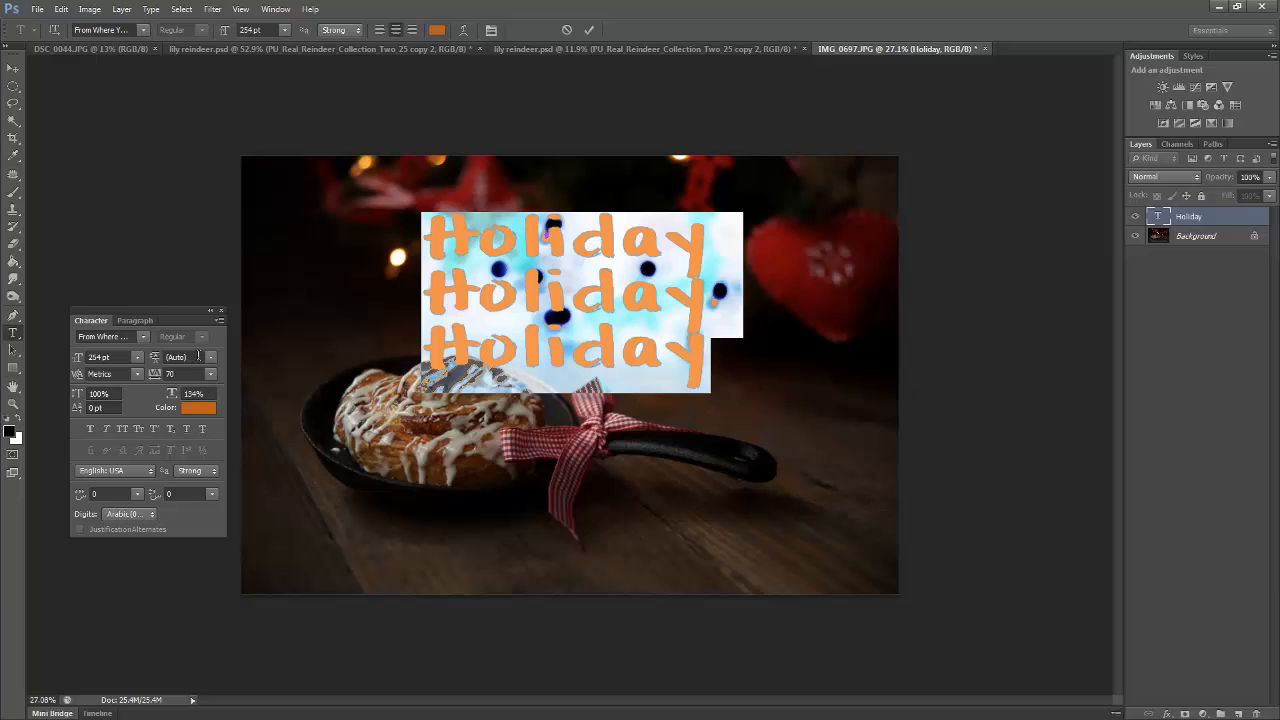
# Set the leading of the three selected lines to 300 pt and raise it gradually to 404 pt
pyautogui.click(198, 357)
pyautogui.press('Up')
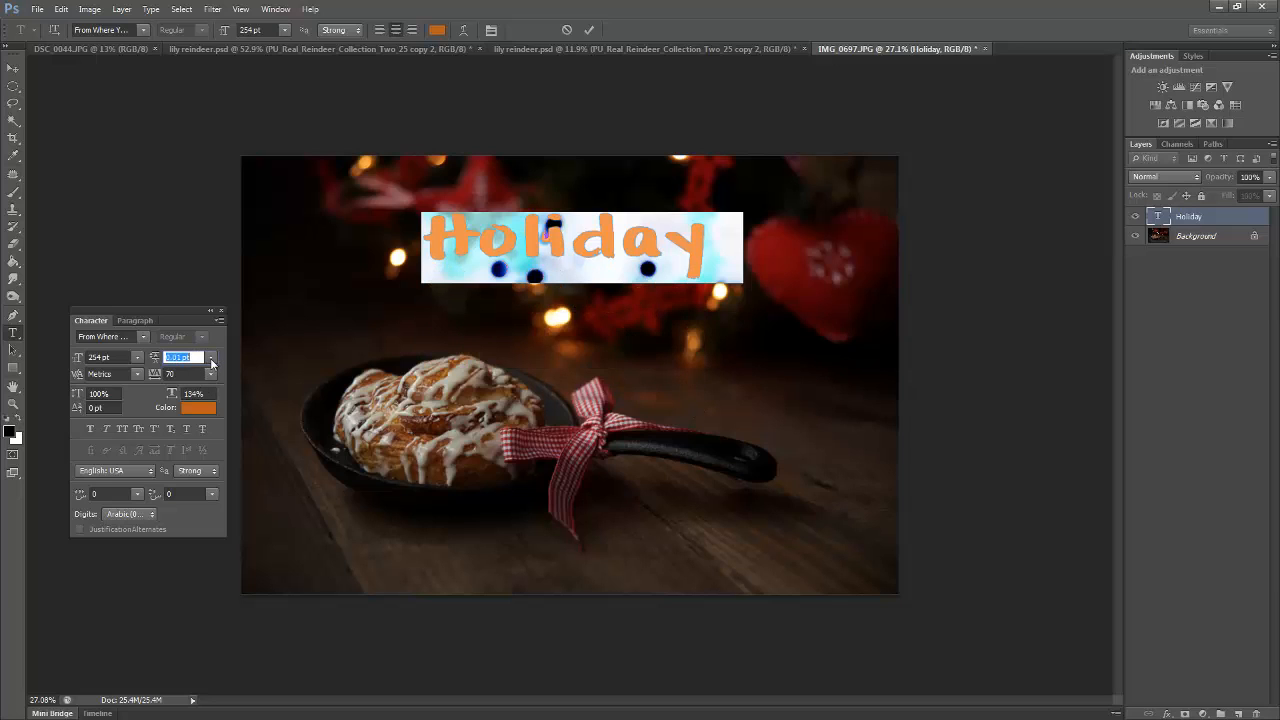
pyautogui.press('Up')
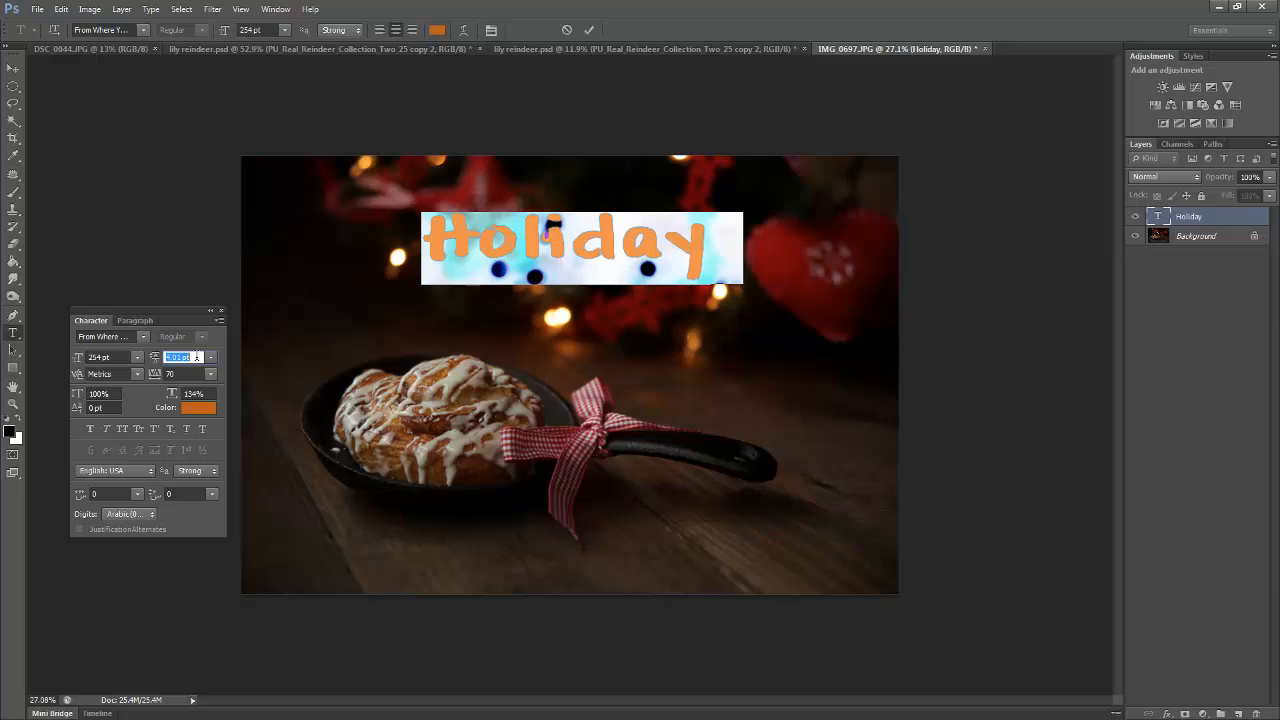
pyautogui.write('300')
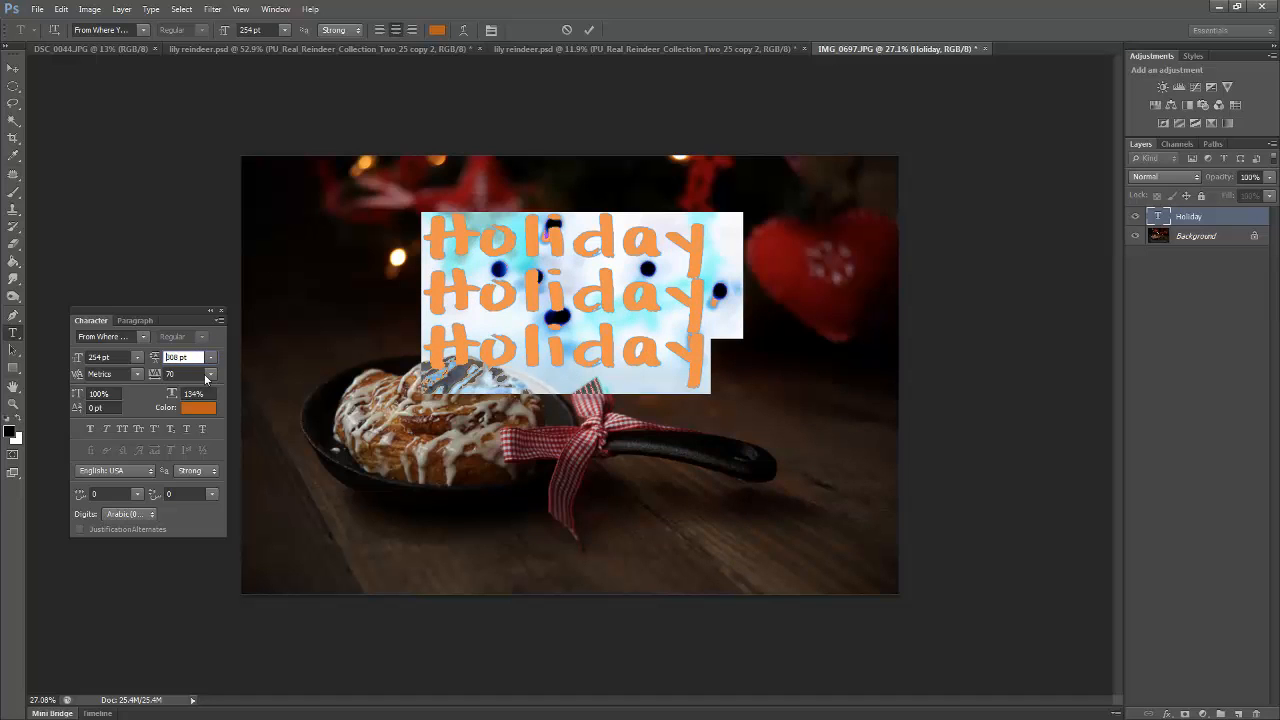
pyautogui.press('Return')
pyautogui.press('Up')
pyautogui.press('Up')
pyautogui.press('Up')
pyautogui.press('Up')
pyautogui.press('Up')
pyautogui.press('Up')
pyautogui.press('Up')
pyautogui.press('Up')
pyautogui.press('Up')
pyautogui.press('Up')
pyautogui.press('Up')
pyautogui.press('Up')
pyautogui.press('Up')
pyautogui.press('Up')
pyautogui.press('Up')
pyautogui.press('Up')
pyautogui.press('Up')
pyautogui.press('Up')
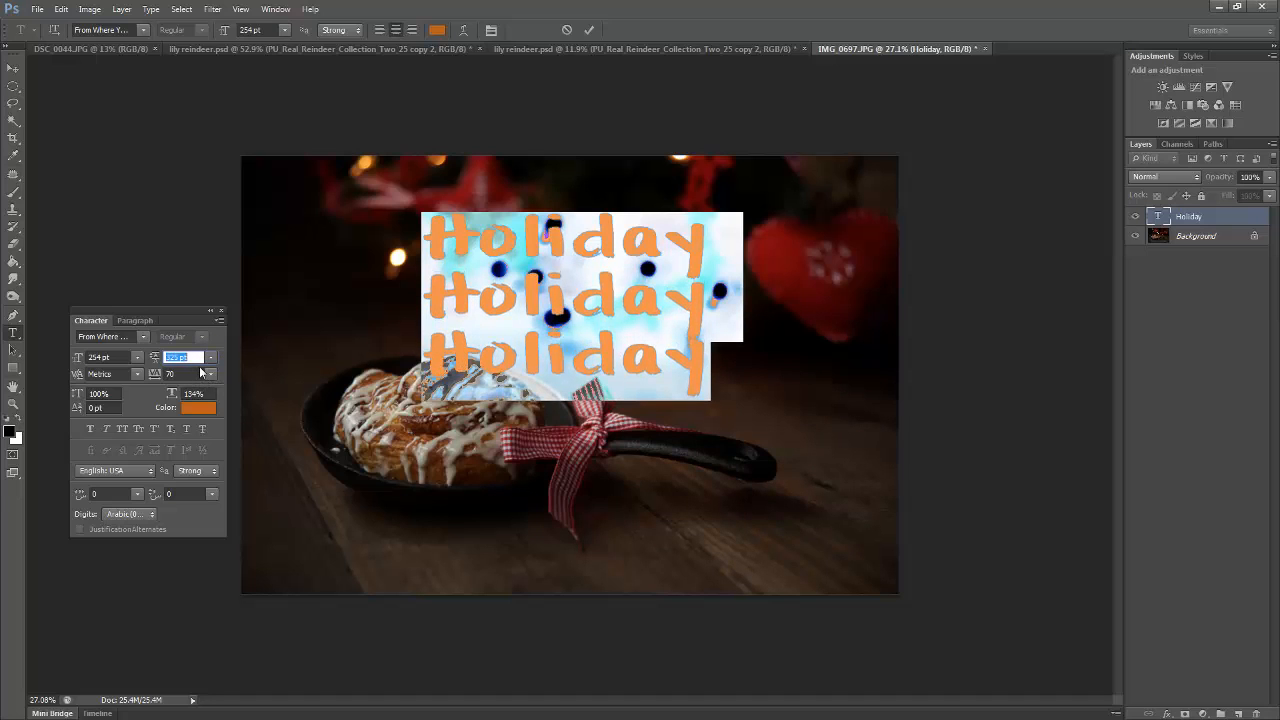
pyautogui.press('Up')
pyautogui.press('Up')
pyautogui.press('Up')
pyautogui.press('Up')
pyautogui.press('Up')
pyautogui.press('Up')
pyautogui.press('Up')
pyautogui.press('Up')
pyautogui.press('Up')
pyautogui.press('Up')
pyautogui.press('Up')
pyautogui.press('Up')
pyautogui.press('Up')
pyautogui.press('Up')
pyautogui.press('Up')
pyautogui.press('Up')
pyautogui.press('Up')
pyautogui.press('Up')
pyautogui.press('Up')
pyautogui.press('Up')
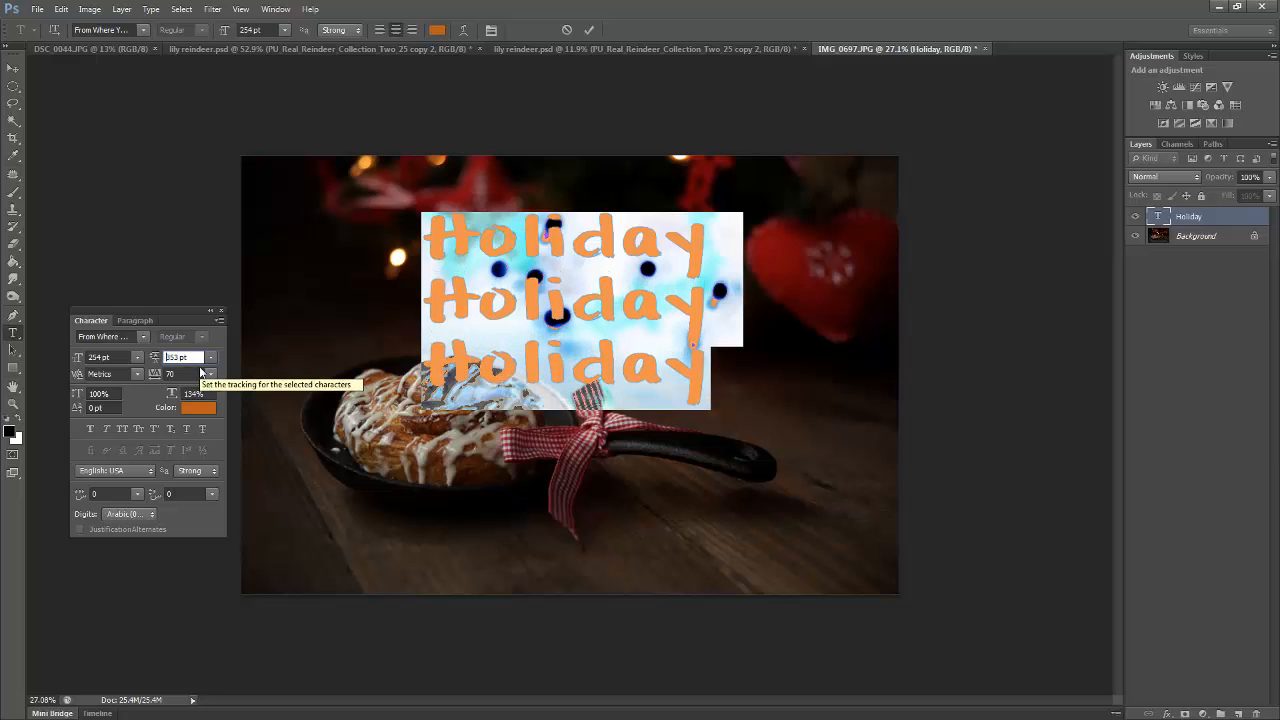
pyautogui.press('Up')
pyautogui.press('Up')
pyautogui.press('Up')
pyautogui.press('Up')
pyautogui.press('Up')
pyautogui.press('Up')
pyautogui.press('Up')
pyautogui.press('Up')
pyautogui.press('Up')
pyautogui.press('Up')
pyautogui.press('Up')
pyautogui.press('Up')
pyautogui.press('Up')
pyautogui.press('Up')
pyautogui.press('Up')
pyautogui.press('Up')
pyautogui.press('Up')
pyautogui.press('Up')
pyautogui.press('Up')
pyautogui.press('Up')
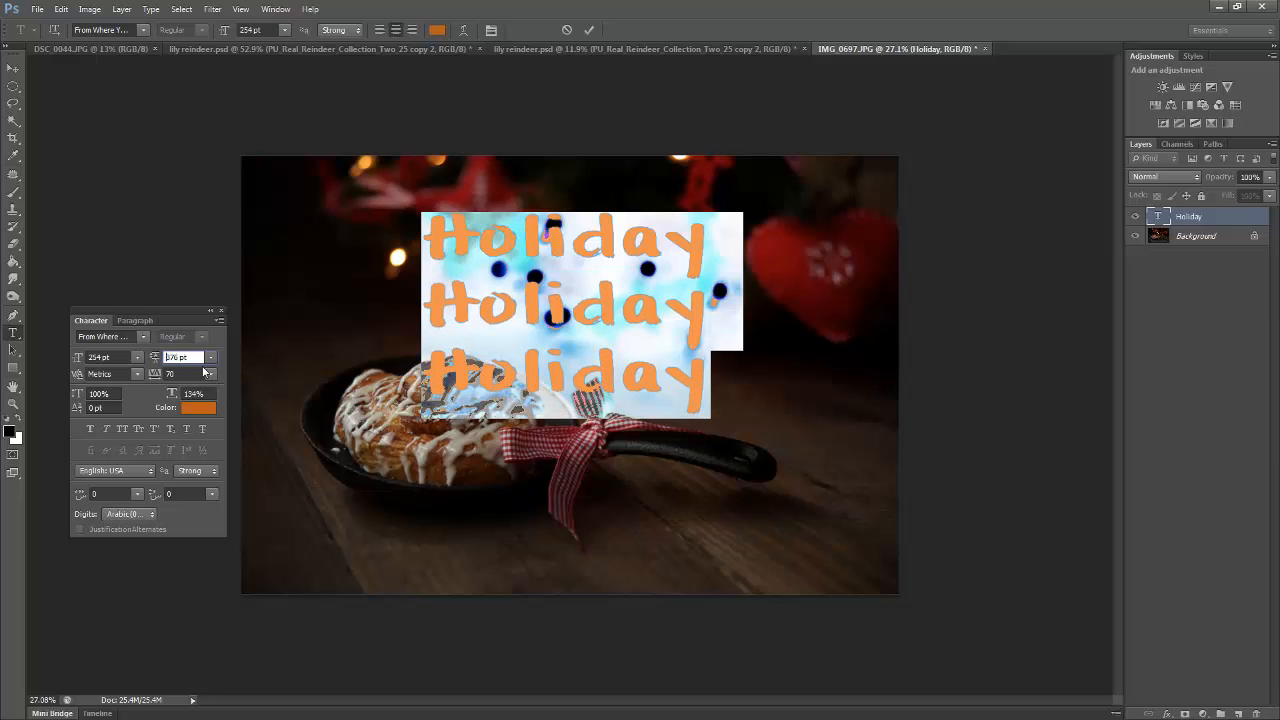
pyautogui.press('Up')
pyautogui.press('Up')
pyautogui.press('Up')
pyautogui.press('Up')
pyautogui.press('Up')
pyautogui.press('Up')
pyautogui.press('Up')
pyautogui.press('Up')
pyautogui.press('Up')
pyautogui.press('Up')
pyautogui.press('Up')
pyautogui.press('Up')
pyautogui.press('Up')
pyautogui.press('Up')
pyautogui.press('Up')
pyautogui.press('Up')
pyautogui.press('Up')
pyautogui.press('Up')
pyautogui.press('Up')
pyautogui.press('Up')
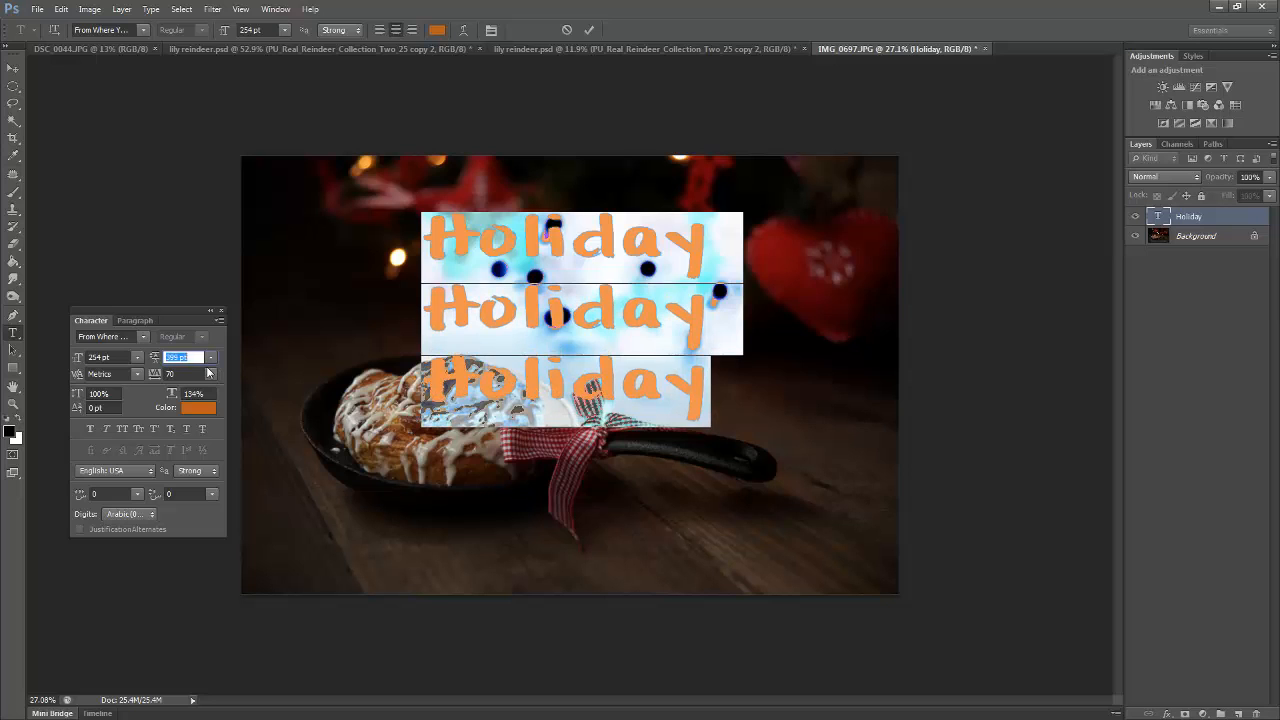
# Commit the three-line text, try it over the pan handle, and reposition it over the pastry and the red star
pyautogui.click(13, 68)
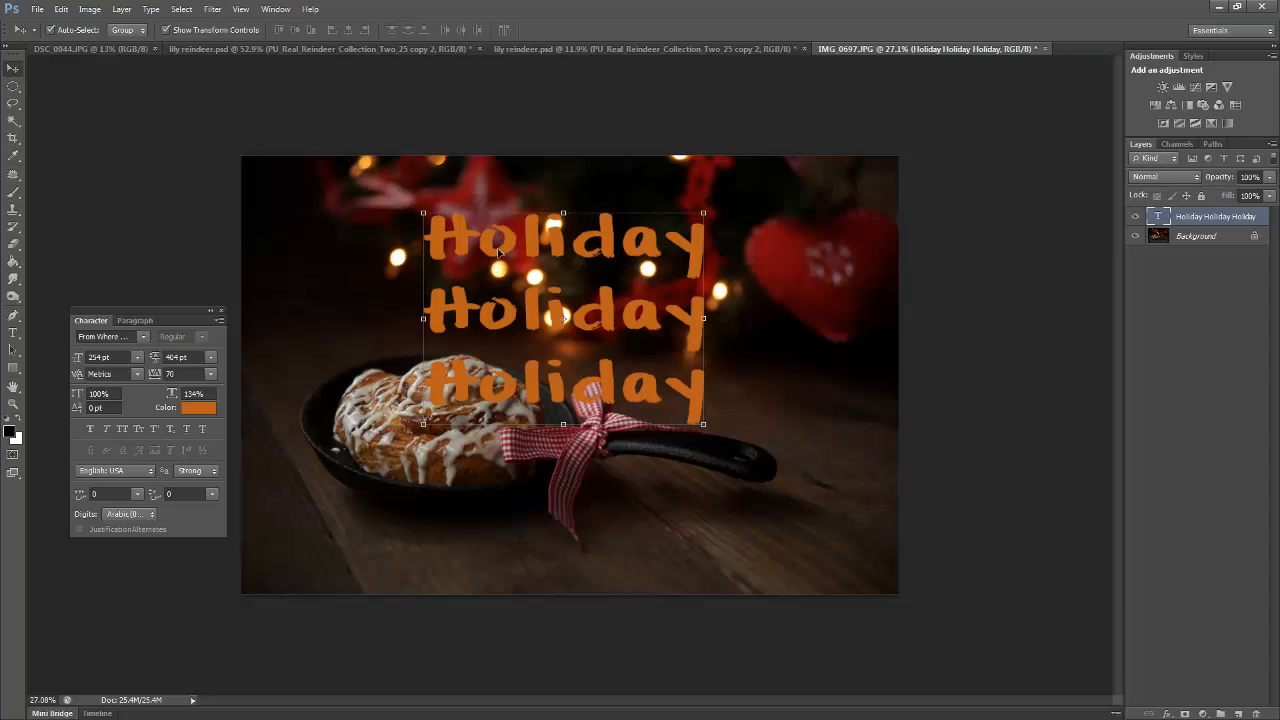
pyautogui.moveTo(501, 256); pyautogui.dragTo(673, 396)
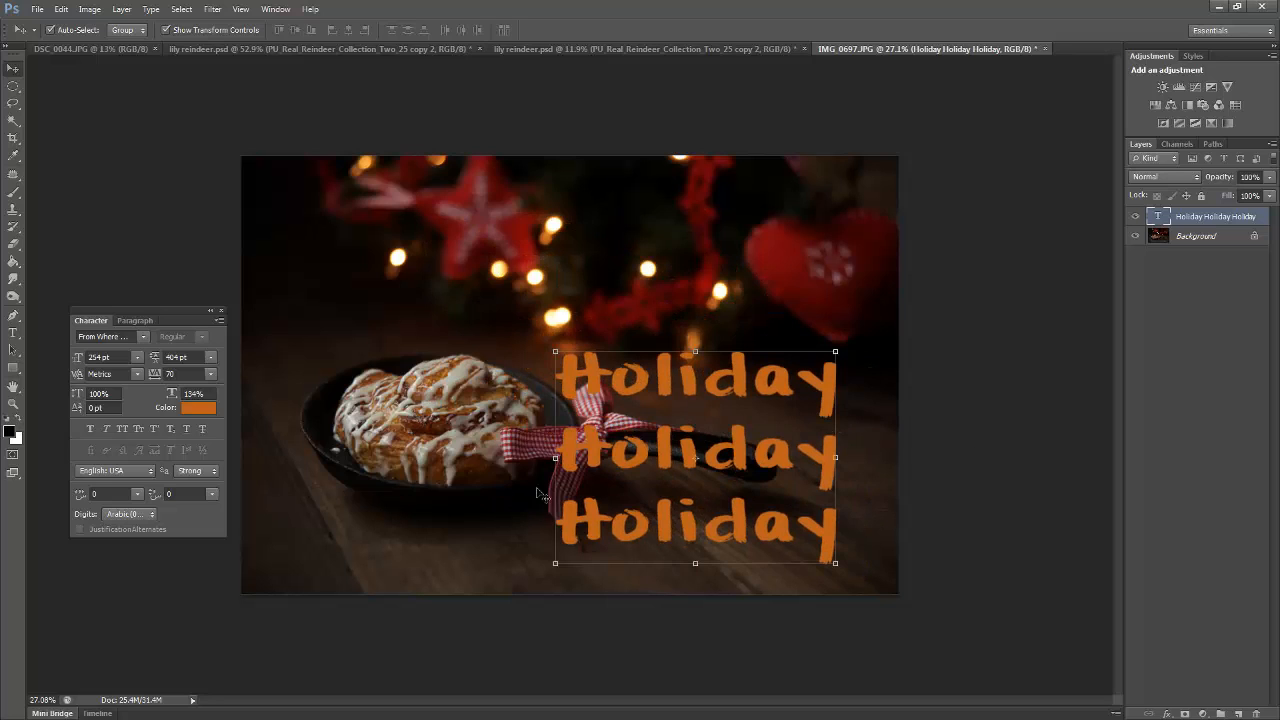
pyautogui.doubleClick(1158, 216)
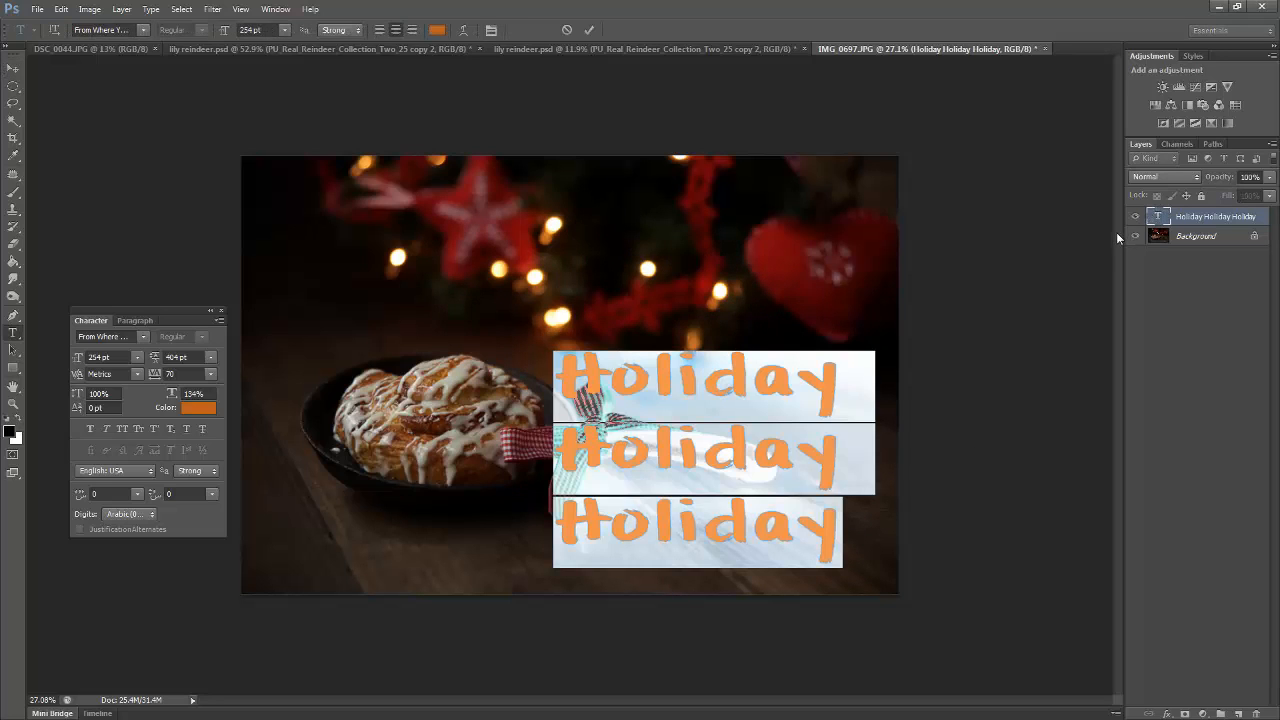
pyautogui.click(612, 387)
pyautogui.click(14, 69)
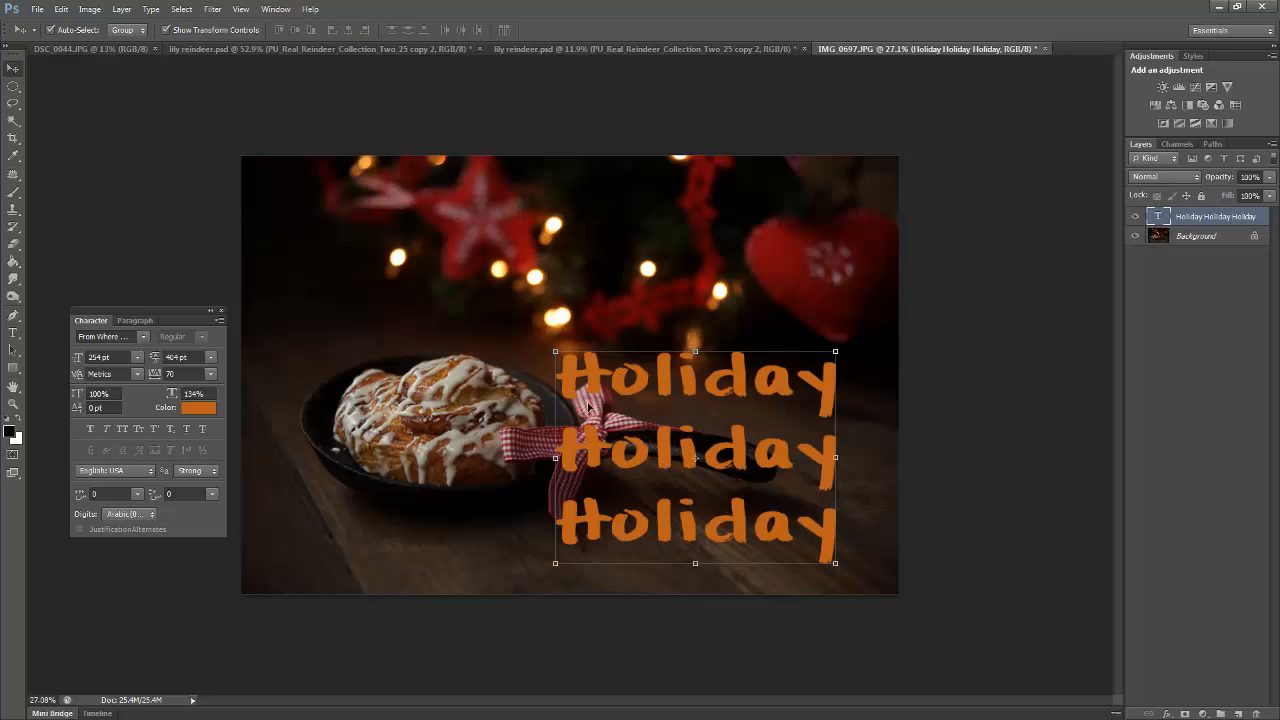
pyautogui.moveTo(595, 397); pyautogui.dragTo(368, 273)
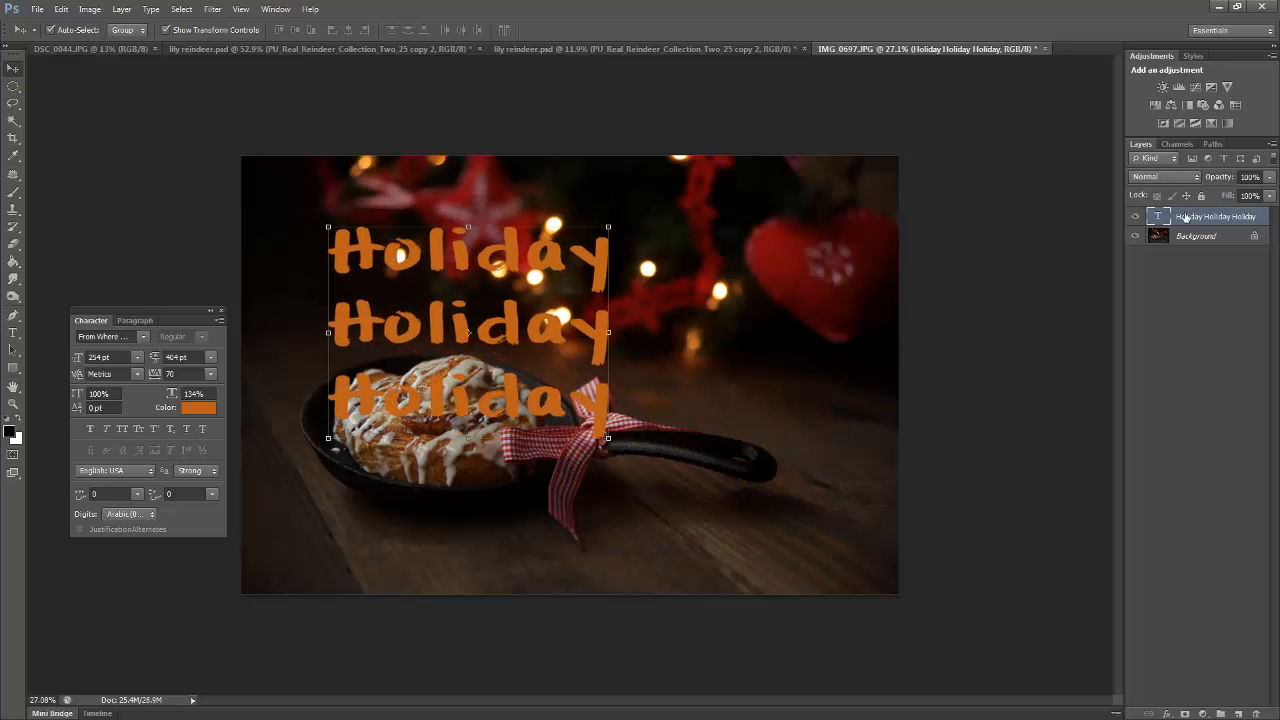
# Replace the three-line text with two lines that each read Happy Holidays
pyautogui.doubleClick(1160, 222)
pyautogui.press('BackSpace')
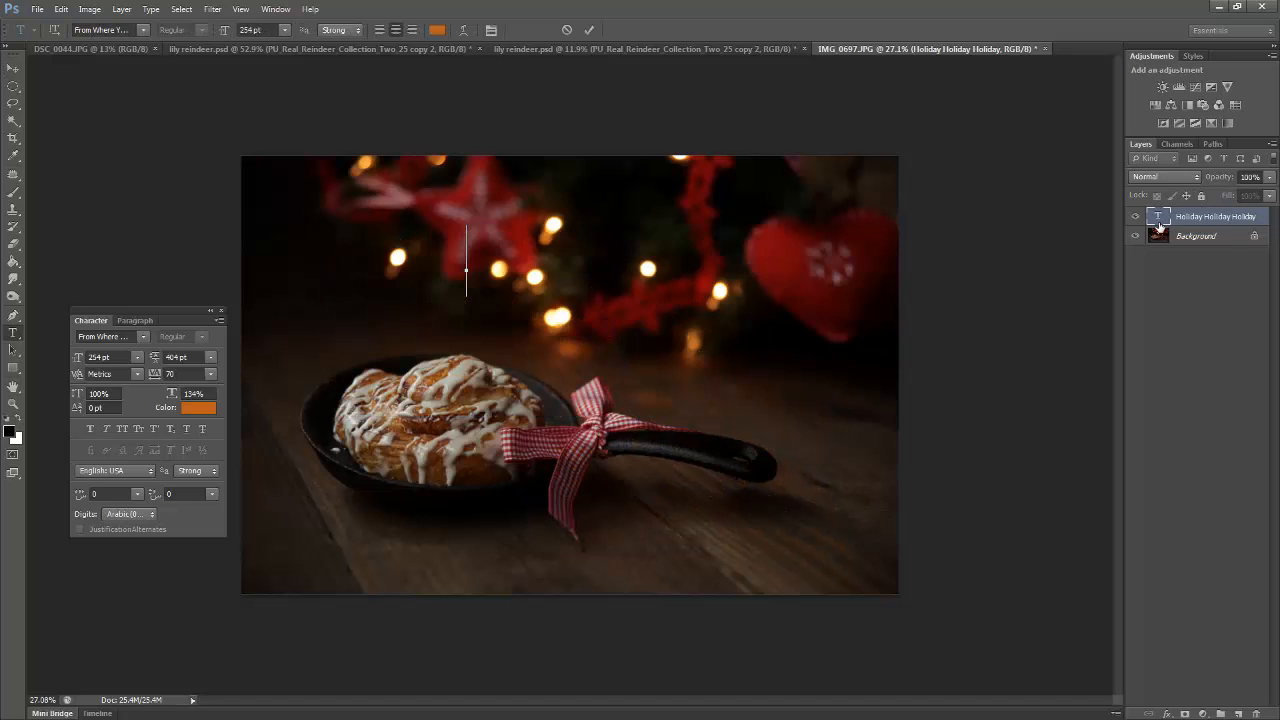
pyautogui.write('Happy Hol')
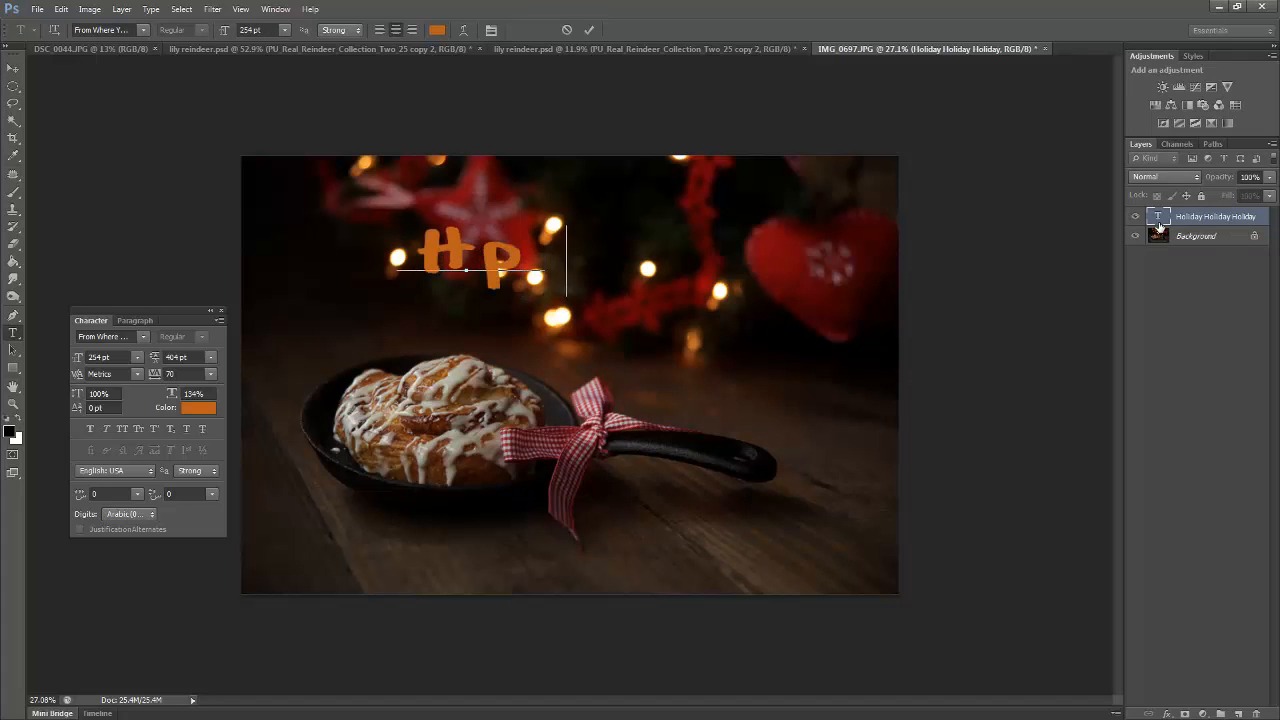
pyautogui.write('idays')
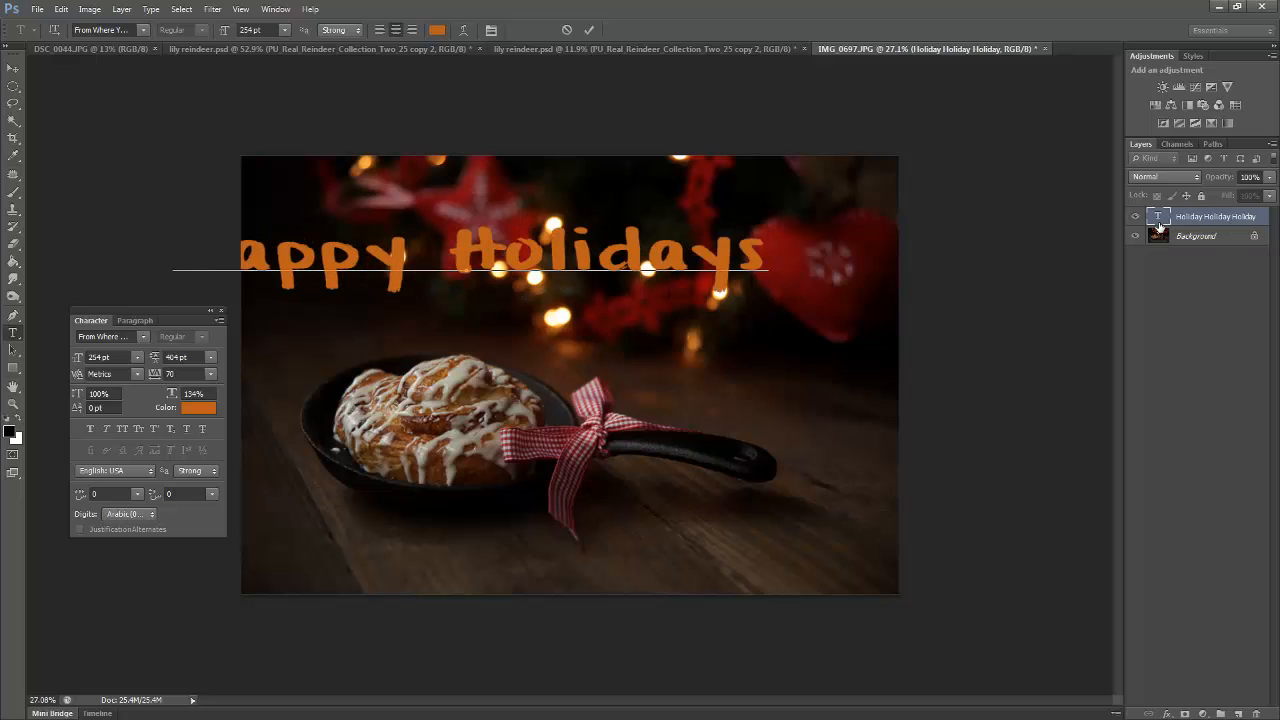
pyautogui.press('Return')
pyautogui.write('H')
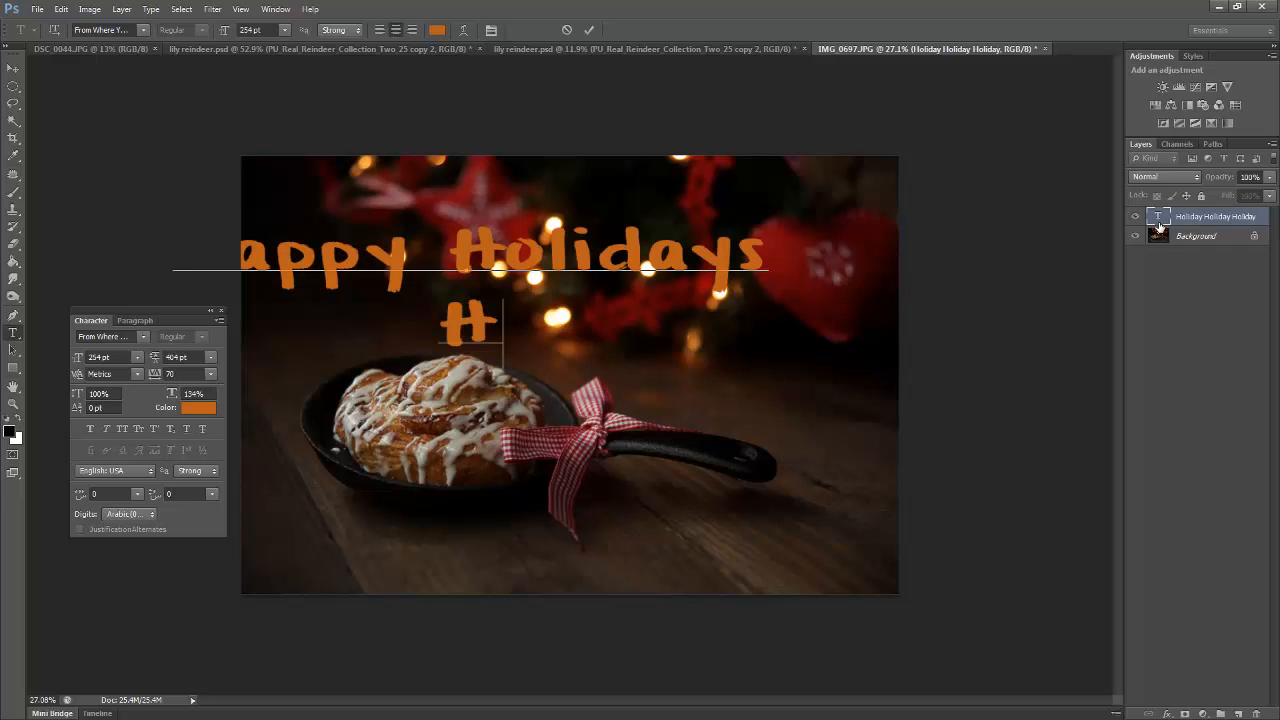
pyautogui.write('a')
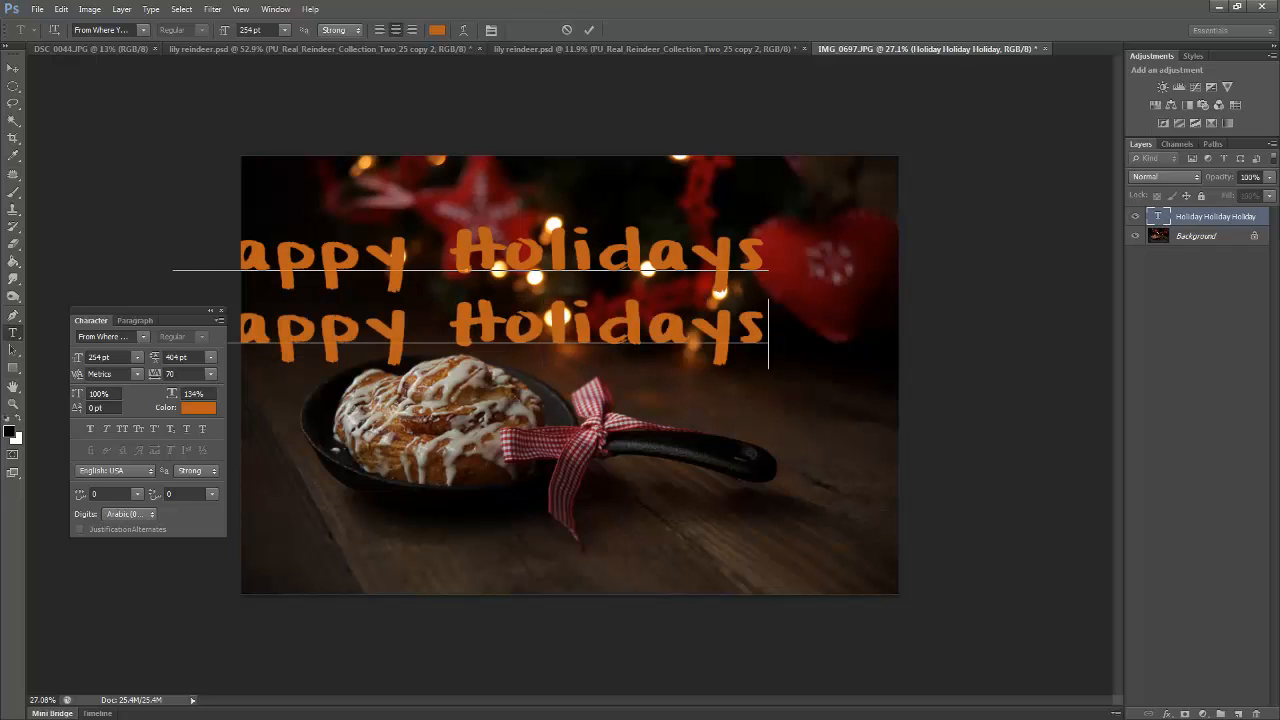
# Move the two Happy Holidays lines fully inside the photo and set their tracking to 0
pyautogui.click(13, 68)
pyautogui.moveTo(390, 262); pyautogui.dragTo(504, 284)
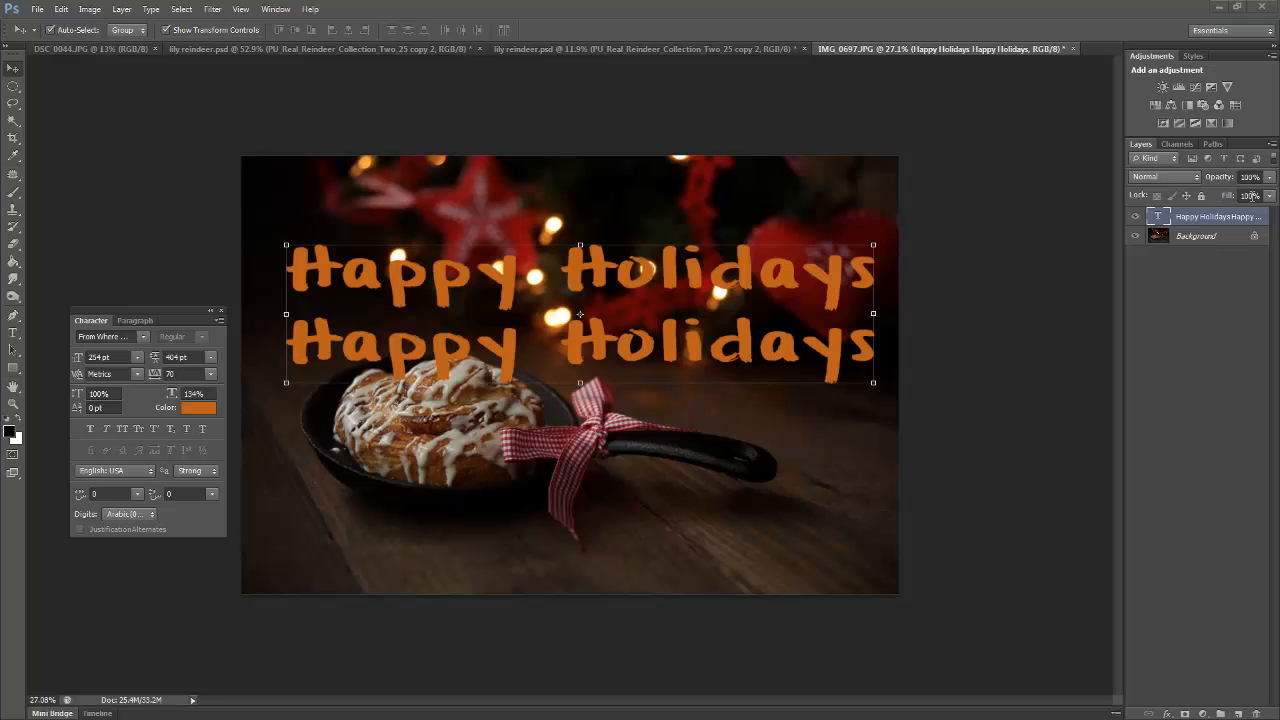
pyautogui.doubleClick(1157, 216)
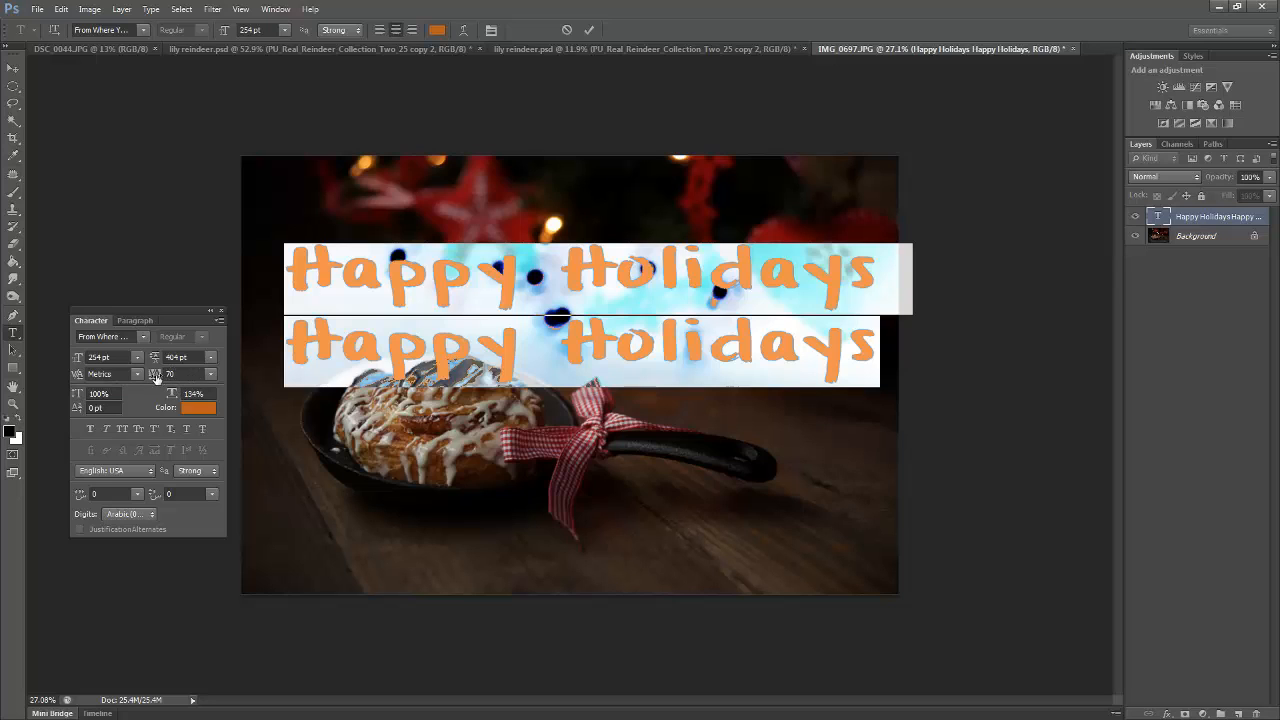
pyautogui.click(211, 374)
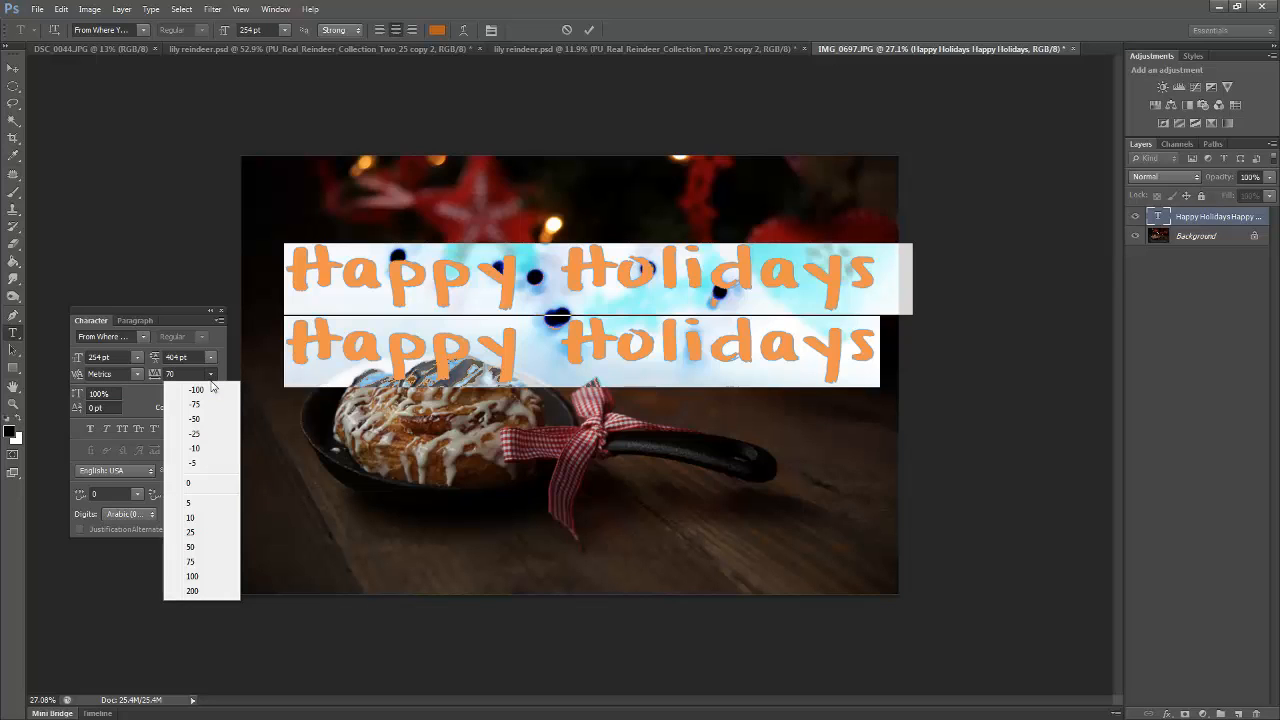
pyautogui.click(194, 484)
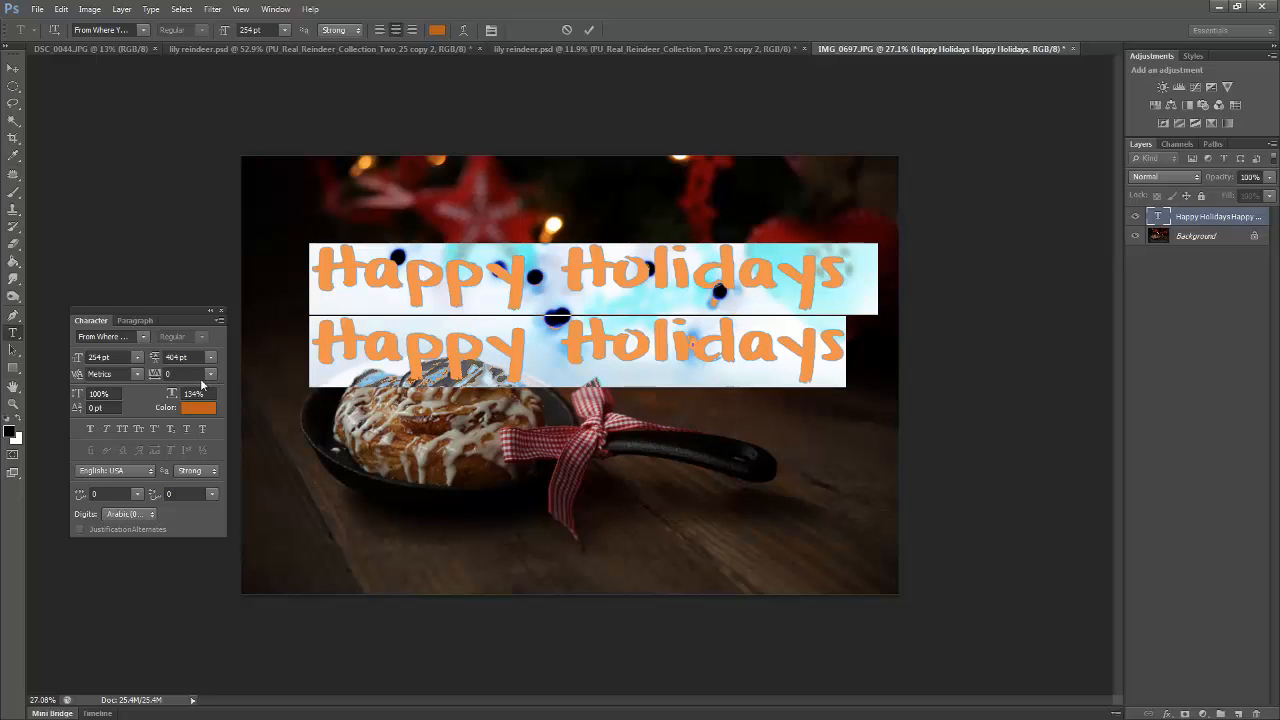
# Raise the tracking of both Happy Holidays lines gradually from 0 to 180 to spread the letters
pyautogui.click(185, 373)
pyautogui.press('Up')
pyautogui.press('Up')
pyautogui.press('Up')
pyautogui.press('Up')
pyautogui.press('Up')
pyautogui.press('Up')
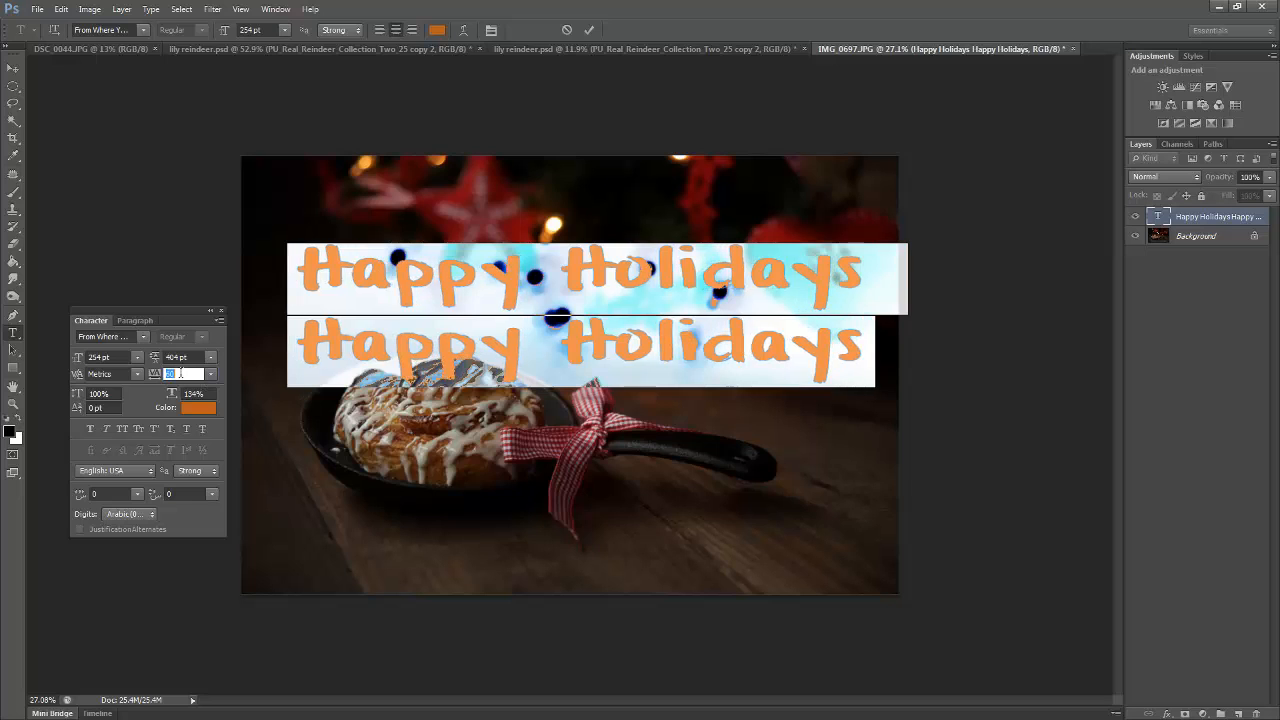
pyautogui.press('Up')
pyautogui.press('Up')
pyautogui.press('Up')
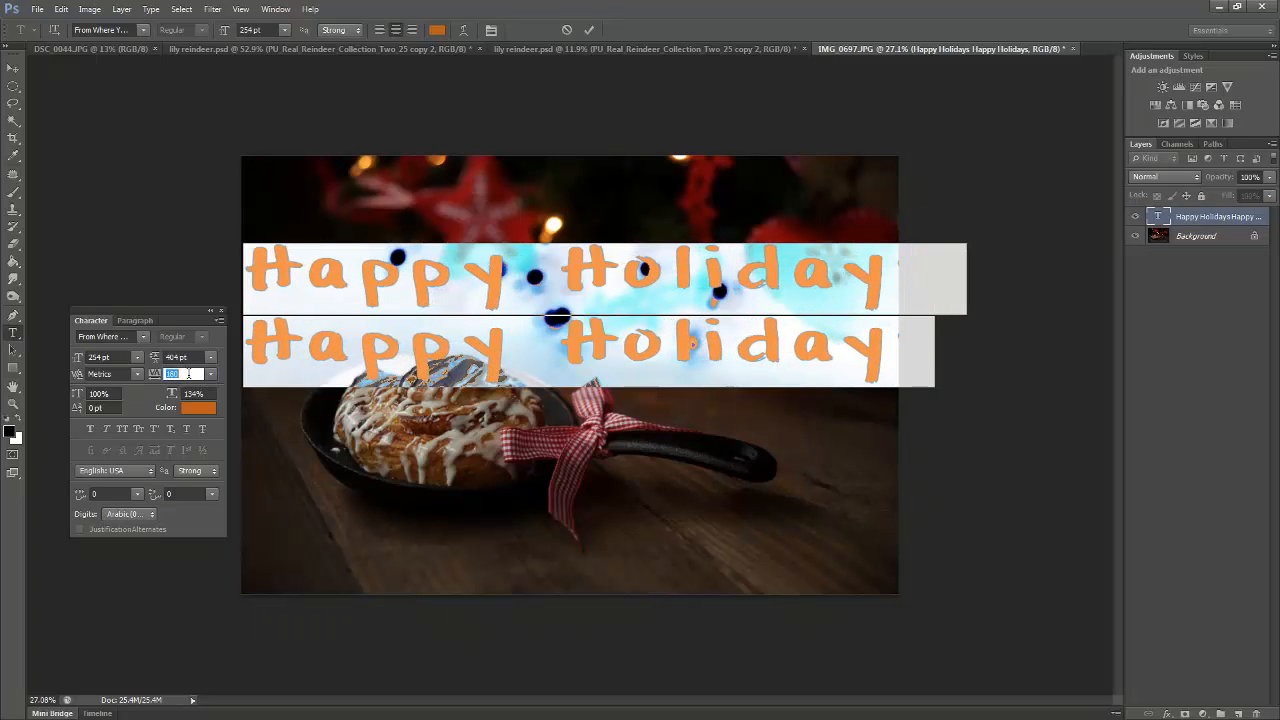
# Lower the tracking of both lines past 0 to -140 and beyond so the letters overlap
pyautogui.press('Down')
pyautogui.press('Down')
pyautogui.press('Down')
pyautogui.press('Down')
pyautogui.press('Down')
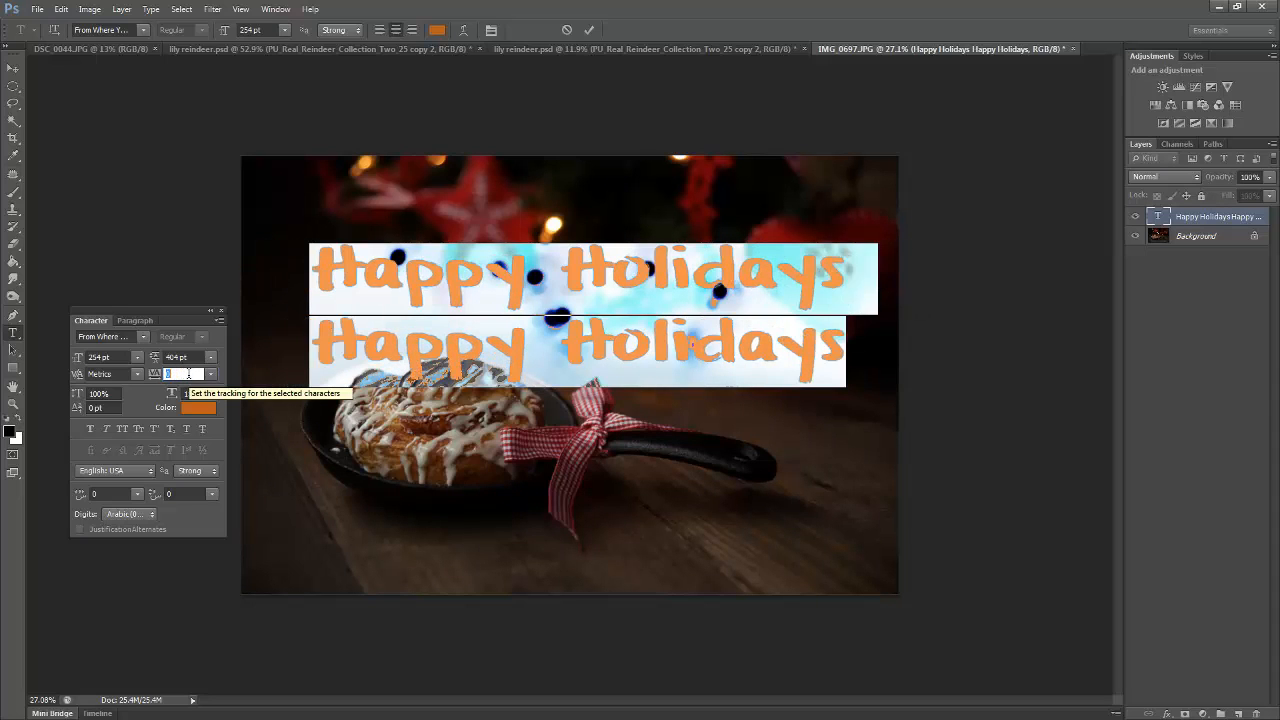
pyautogui.press('Down')
pyautogui.press('Down')
pyautogui.press('Down')
pyautogui.press('Down')
pyautogui.press('Down')
pyautogui.press('Down')
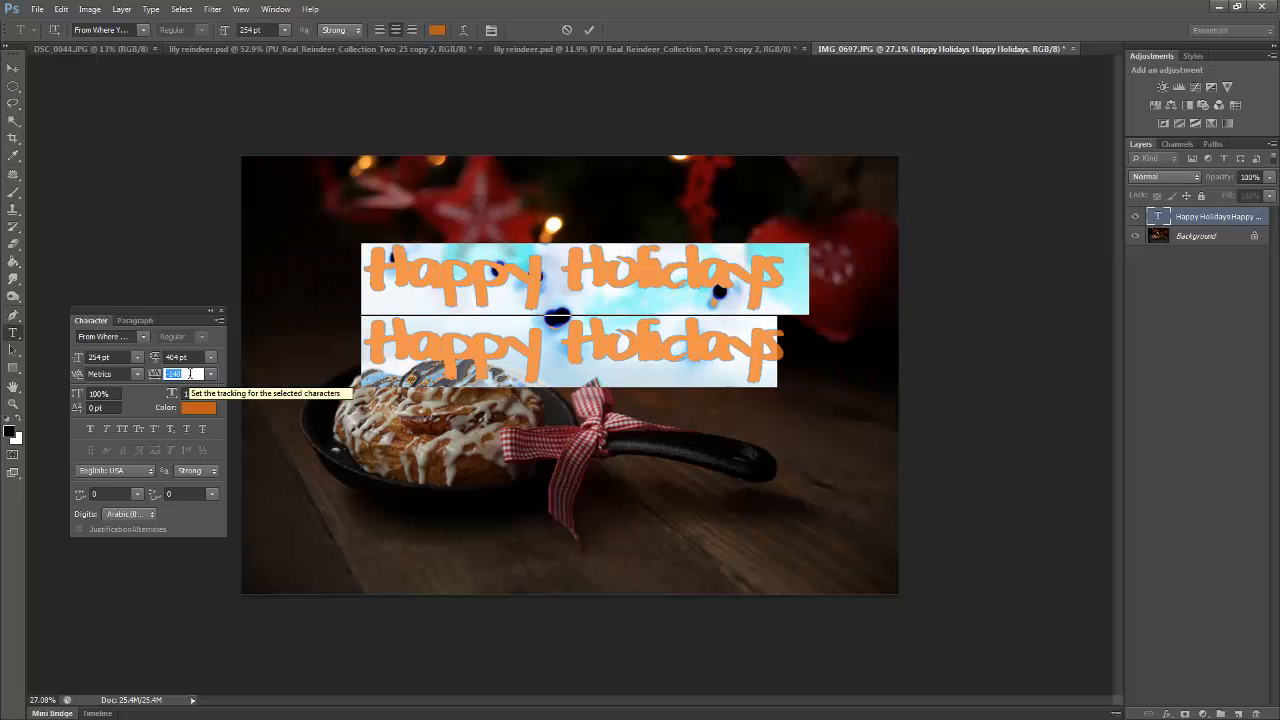
pyautogui.press('Down')
pyautogui.press('Down')
# Bring the tracking of both selected lines gradually back up to about -40
pyautogui.press('Up')
pyautogui.press('Up')
pyautogui.press('Up')
pyautogui.press('Up')
pyautogui.press('Up')
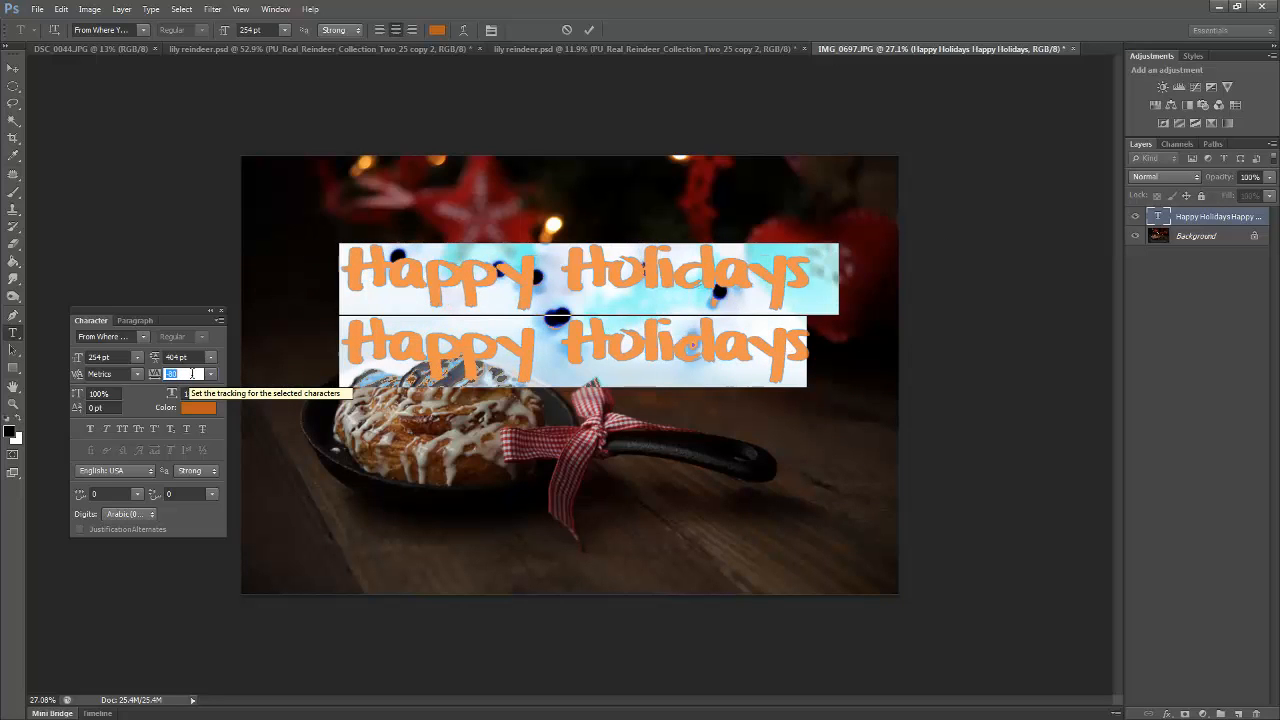
pyautogui.press('Up')
pyautogui.press('Up')
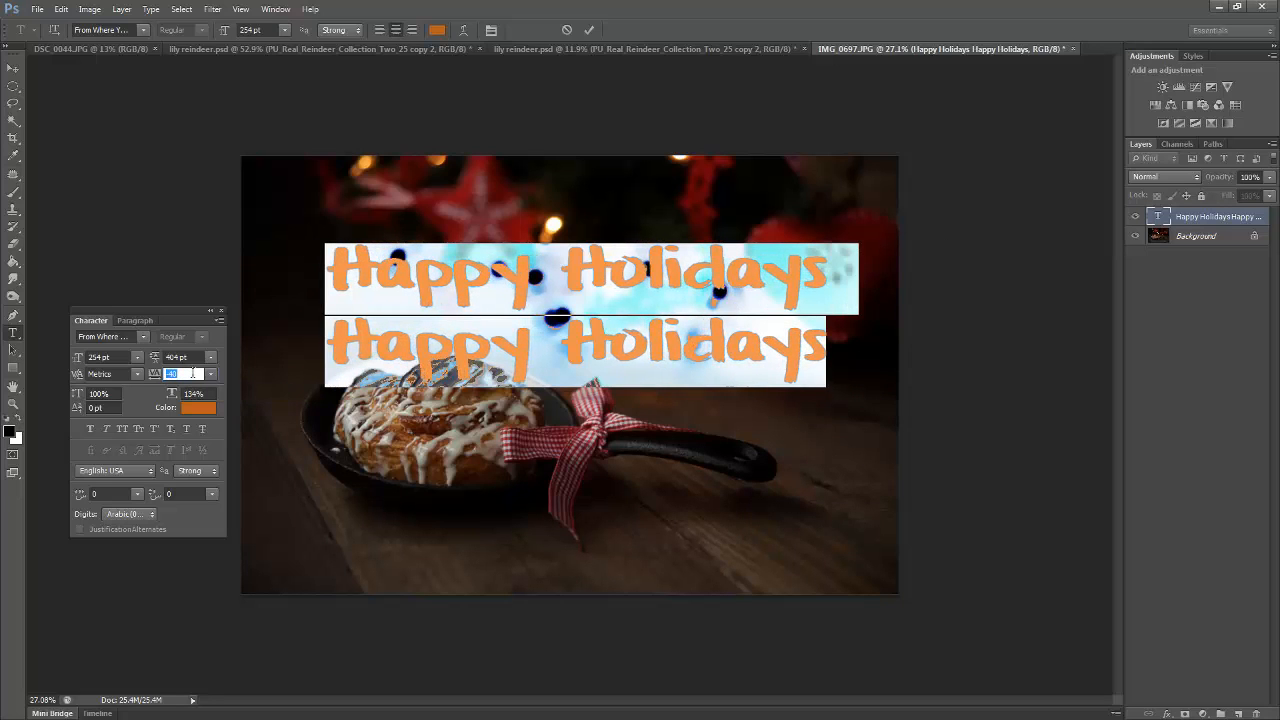
pyautogui.press('Up')
pyautogui.press('Up')
pyautogui.press('Down')
pyautogui.press('Down')
# Move the Character panel higher, adjust the tracking of both lines to 20, and commit the text
pyautogui.moveTo(170, 311); pyautogui.dragTo(229, 175)
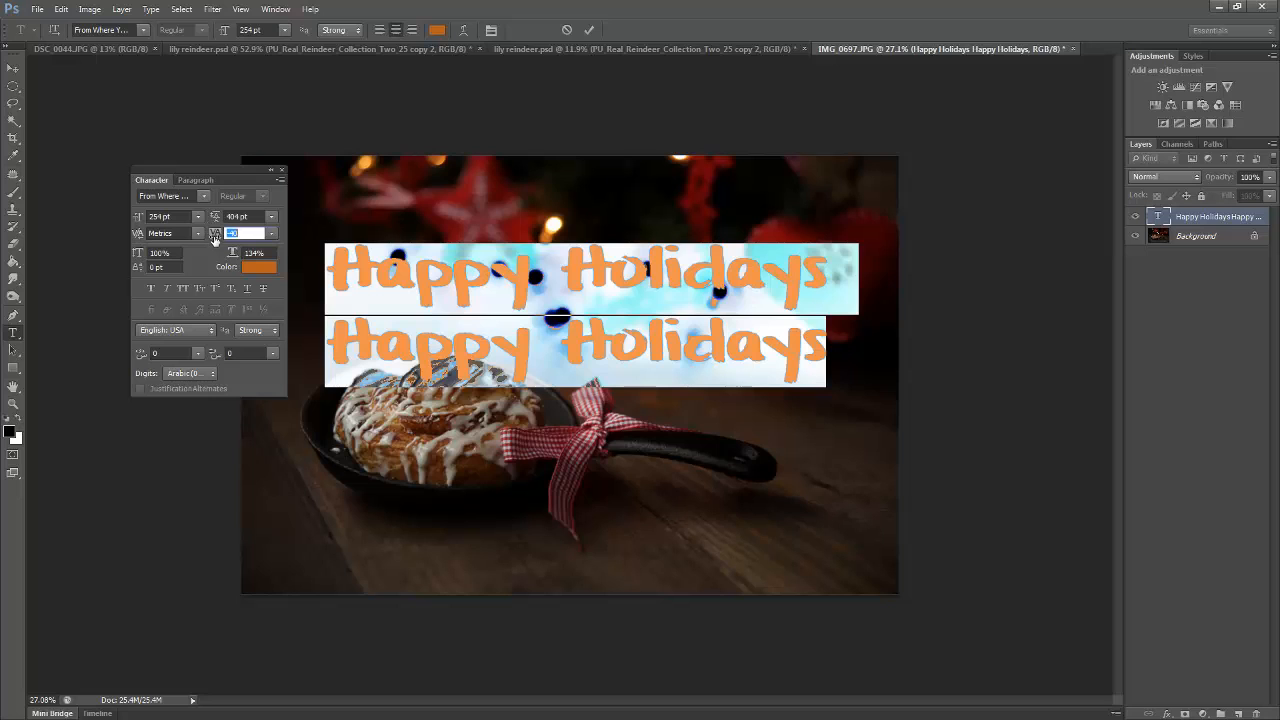
pyautogui.moveTo(214, 238); pyautogui.dragTo(229, 236)
pyautogui.scroll(1, 245, 246)
pyautogui.scroll(-7, 245, 246)
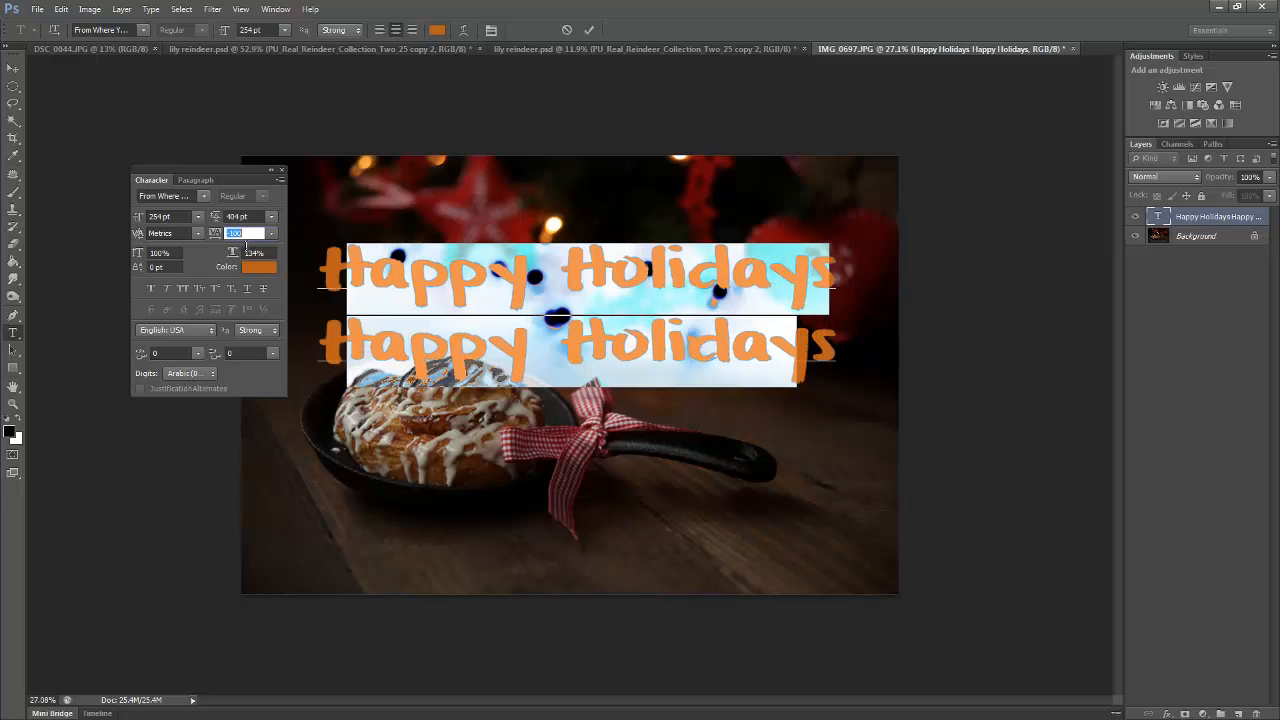
pyautogui.scroll(1, 246, 246)
pyautogui.scroll(15, 247, 246)
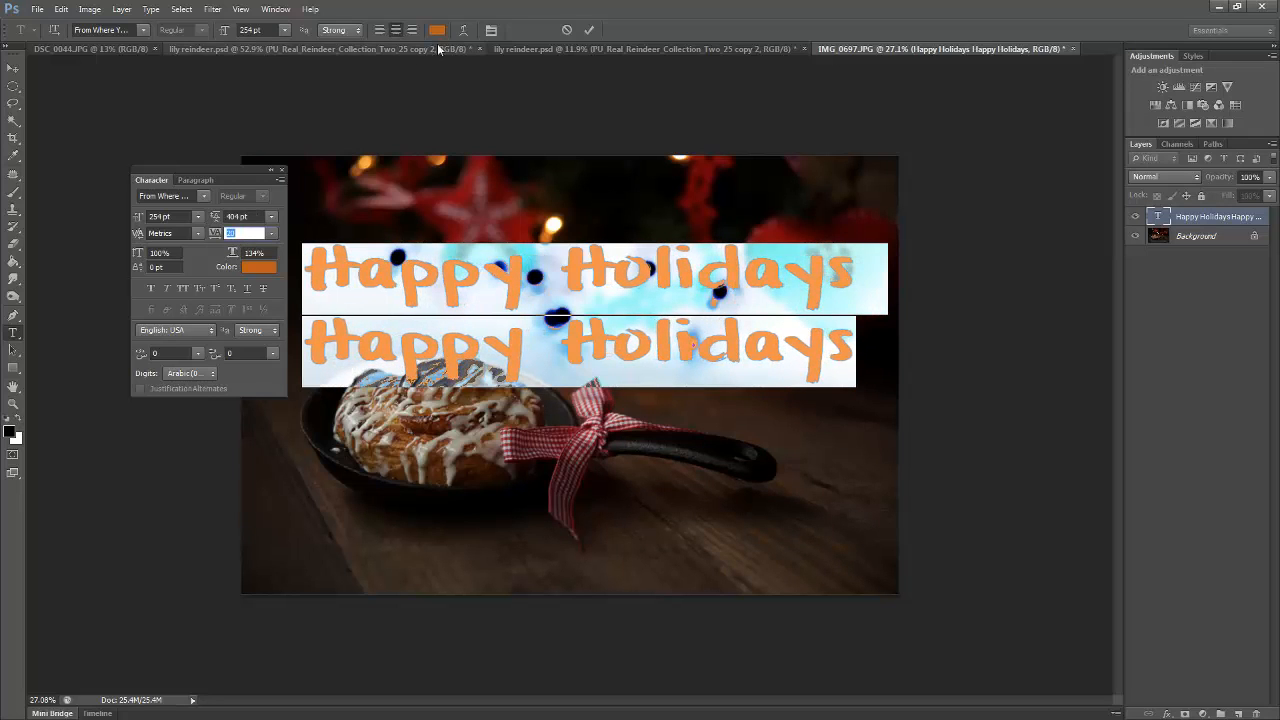
pyautogui.click(589, 30)
pyautogui.press('v')
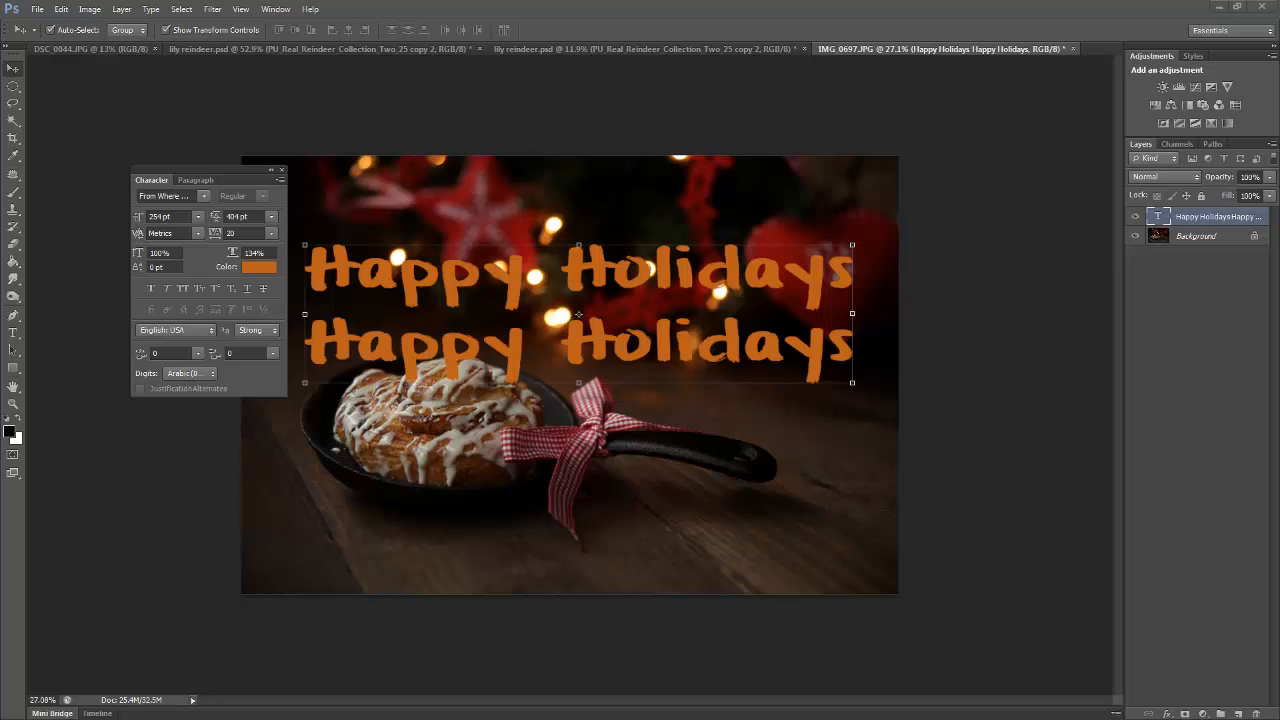
# Select the letters "ay" in the first line's Holidays and try negative kerning values down to -110
pyautogui.doubleClick(1156, 228)
pyautogui.click(1172, 275)
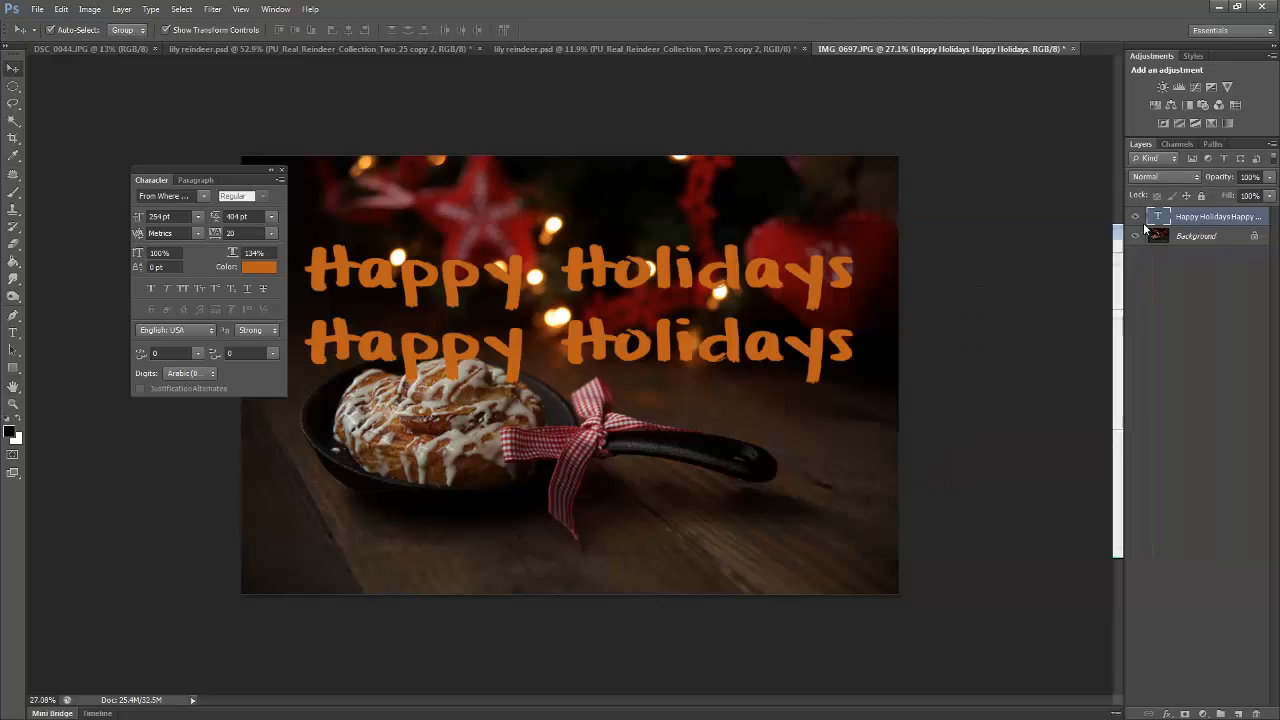
pyautogui.doubleClick(1158, 216)
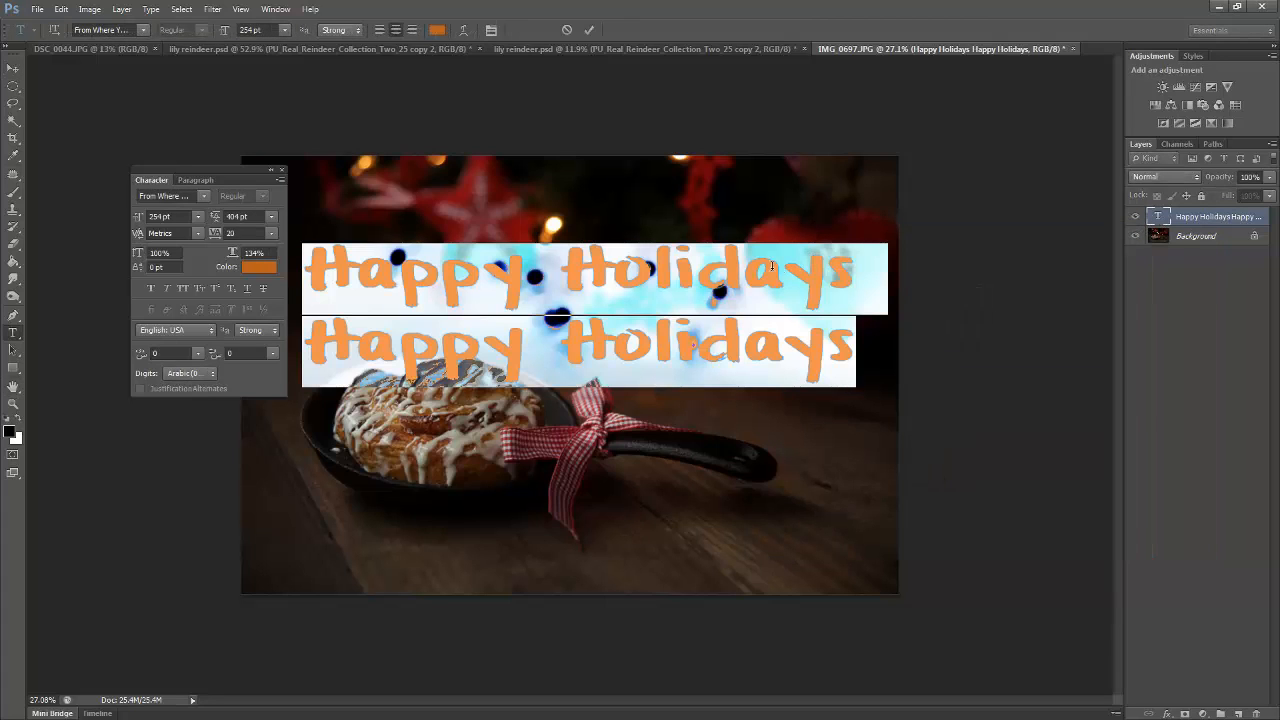
pyautogui.click(829, 267)
pyautogui.moveTo(829, 267); pyautogui.dragTo(761, 272)
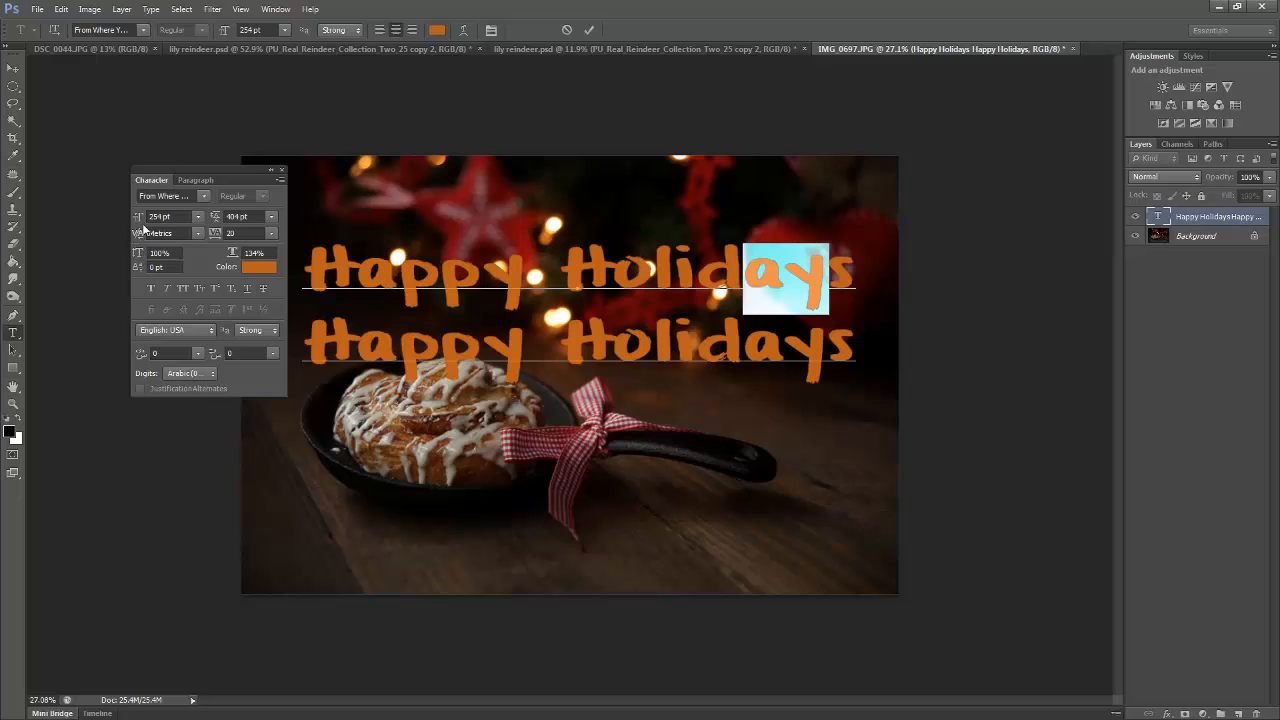
pyautogui.click(197, 233)
pyautogui.click(185, 248)
pyautogui.press('Tab')
pyautogui.moveTo(138, 237)
pyautogui.mouseDown()
pyautogui.moveTo(158, 237)
pyautogui.moveTo(105, 237)
pyautogui.moveTo(134, 236)
pyautogui.moveTo(109, 236)
pyautogui.moveTo(134, 237)
pyautogui.moveTo(141, 255)
pyautogui.mouseUp()
pyautogui.click(170, 236)
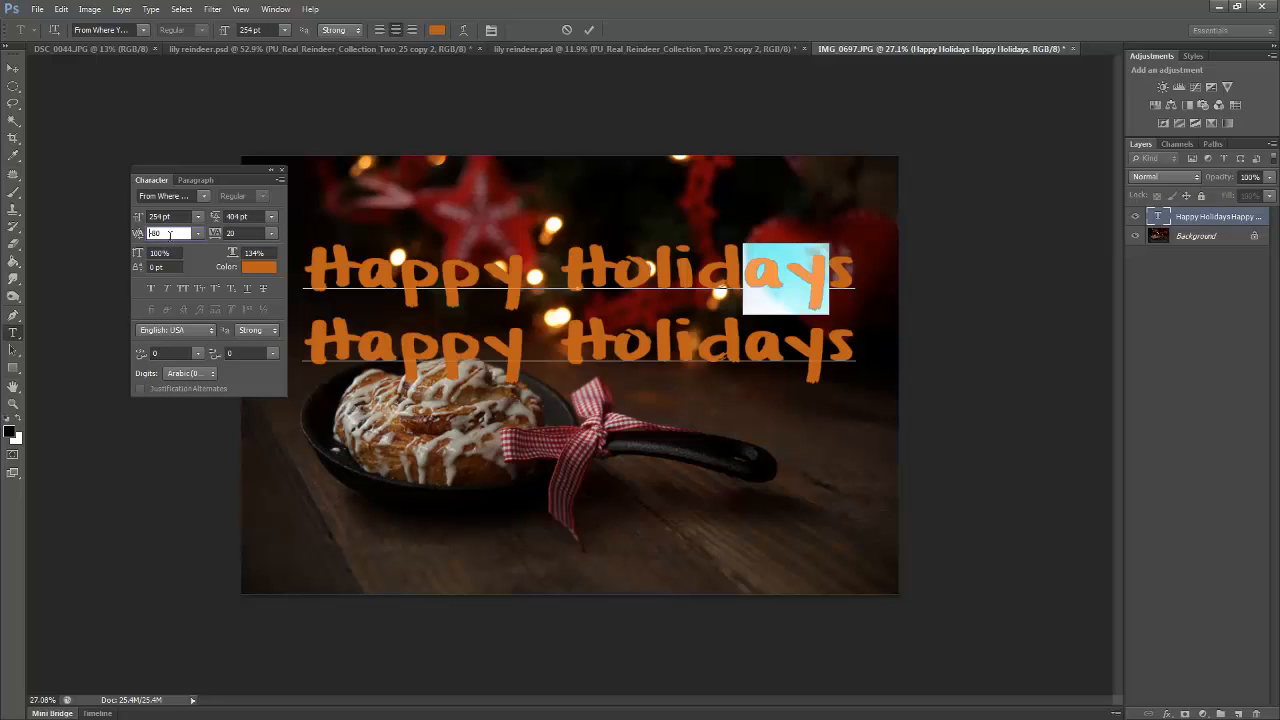
pyautogui.scroll(-5, 178, 235)
pyautogui.scroll(-6, 184, 235)
pyautogui.scroll(8, 184, 233)
# Set the kerning of the selected letters "ay" to 0, reselect text in Holidays, and try positive kerning values
pyautogui.click(198, 233)
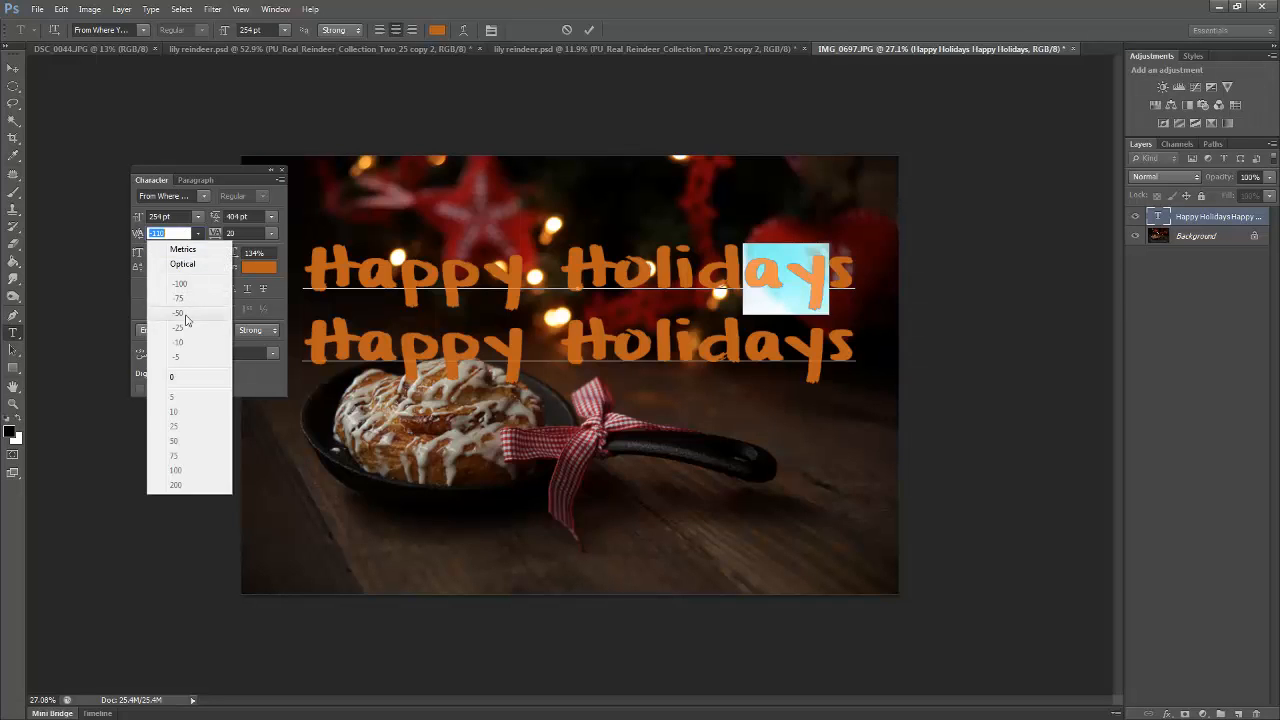
pyautogui.click(175, 377)
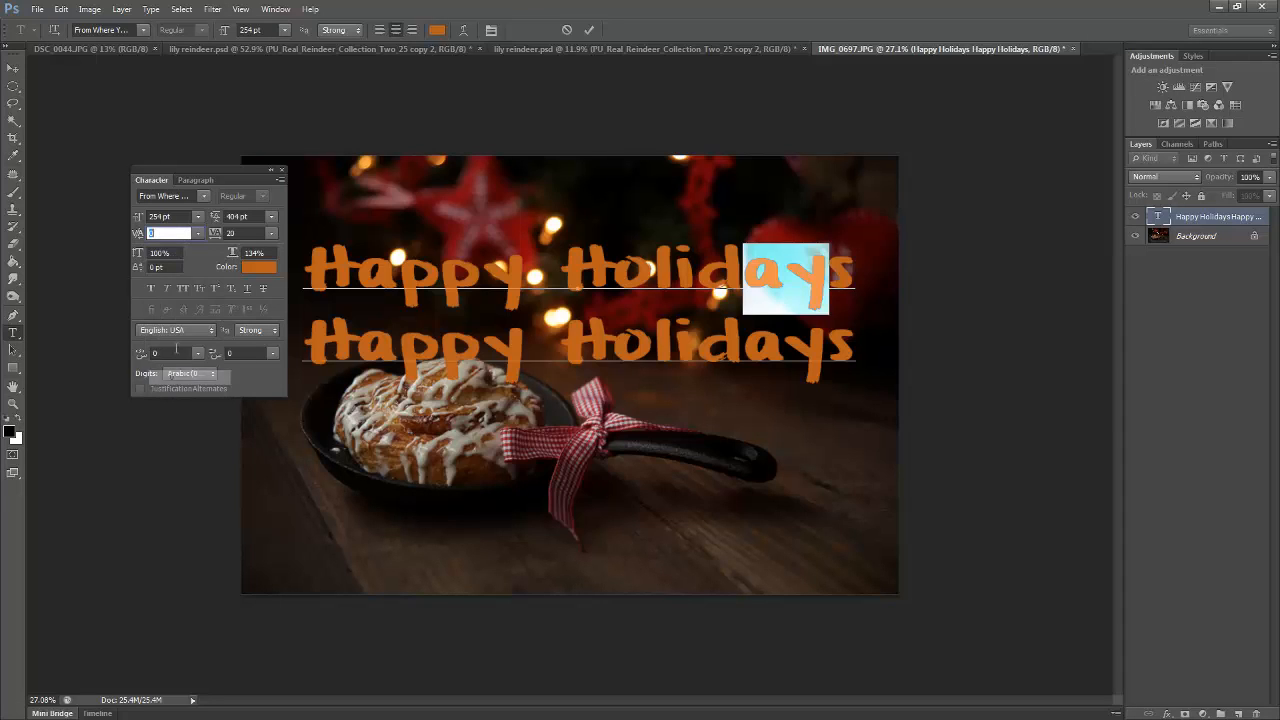
pyautogui.click(810, 288)
pyautogui.moveTo(820, 281); pyautogui.dragTo(712, 264)
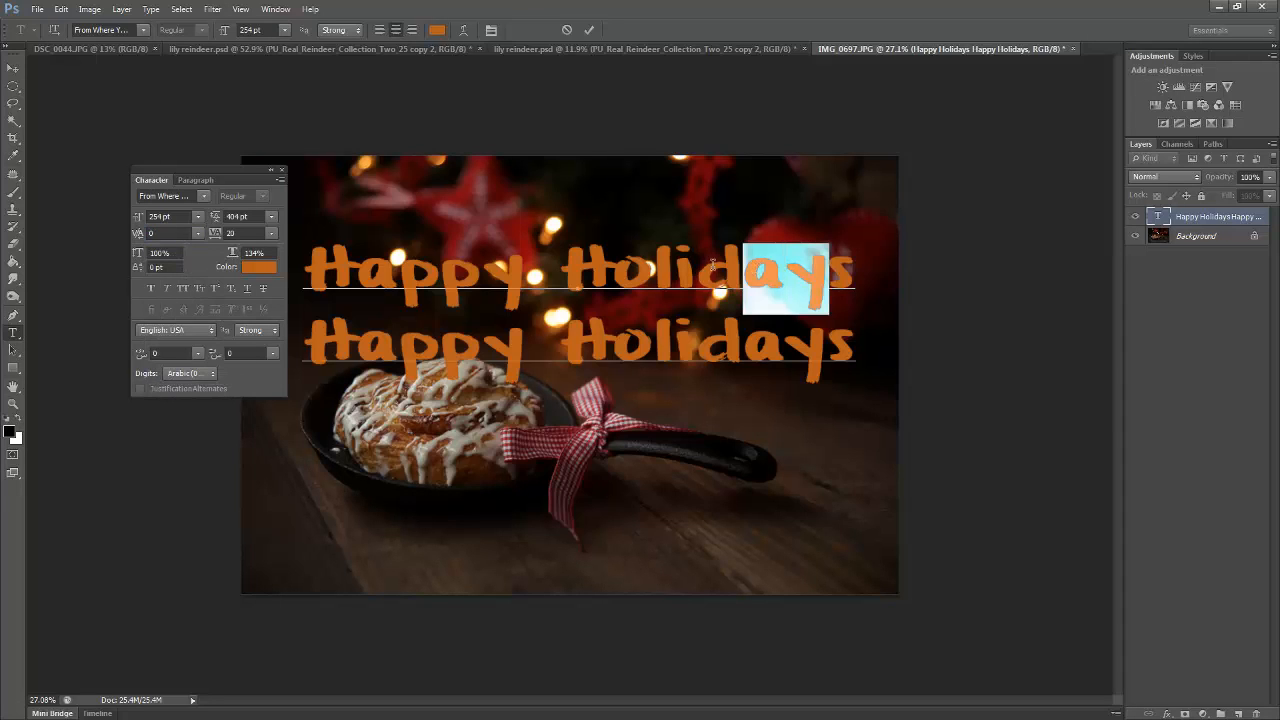
pyautogui.click(180, 233)
pyautogui.scroll(9, 166, 235)
pyautogui.scroll(3, 169, 236)
pyautogui.scroll(-4, 169, 236)
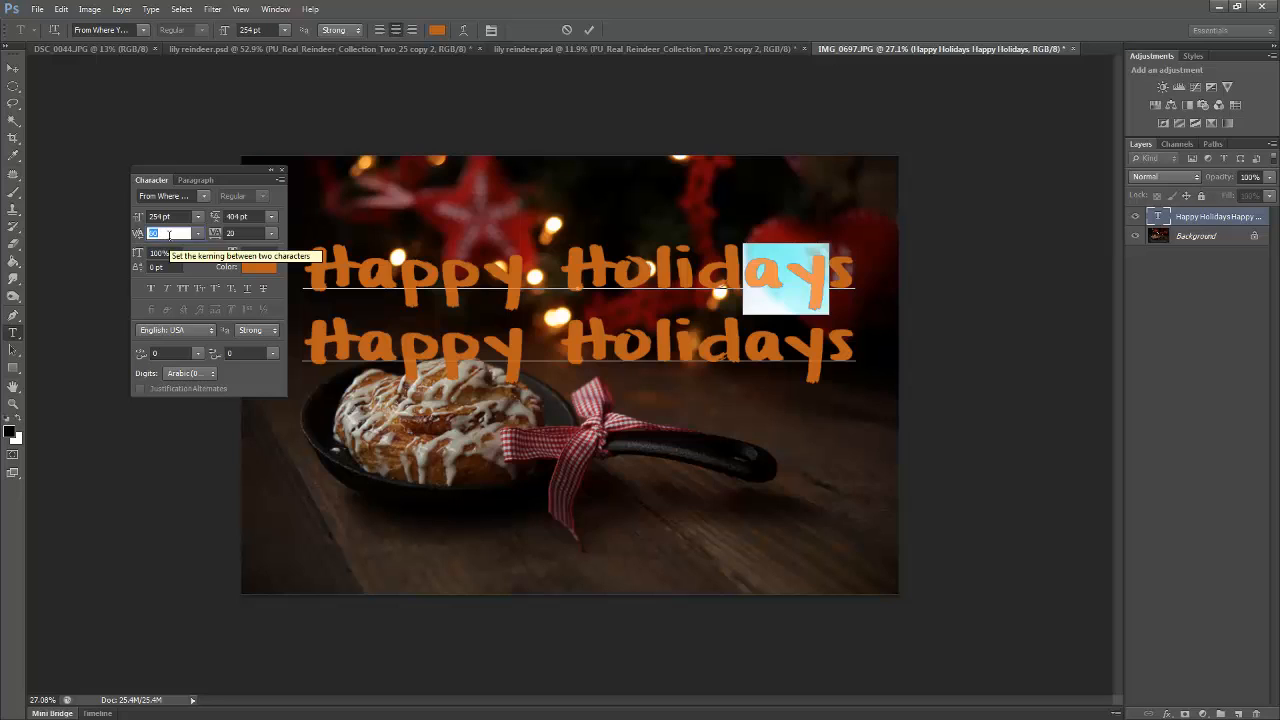
pyautogui.scroll(-4, 169, 235)
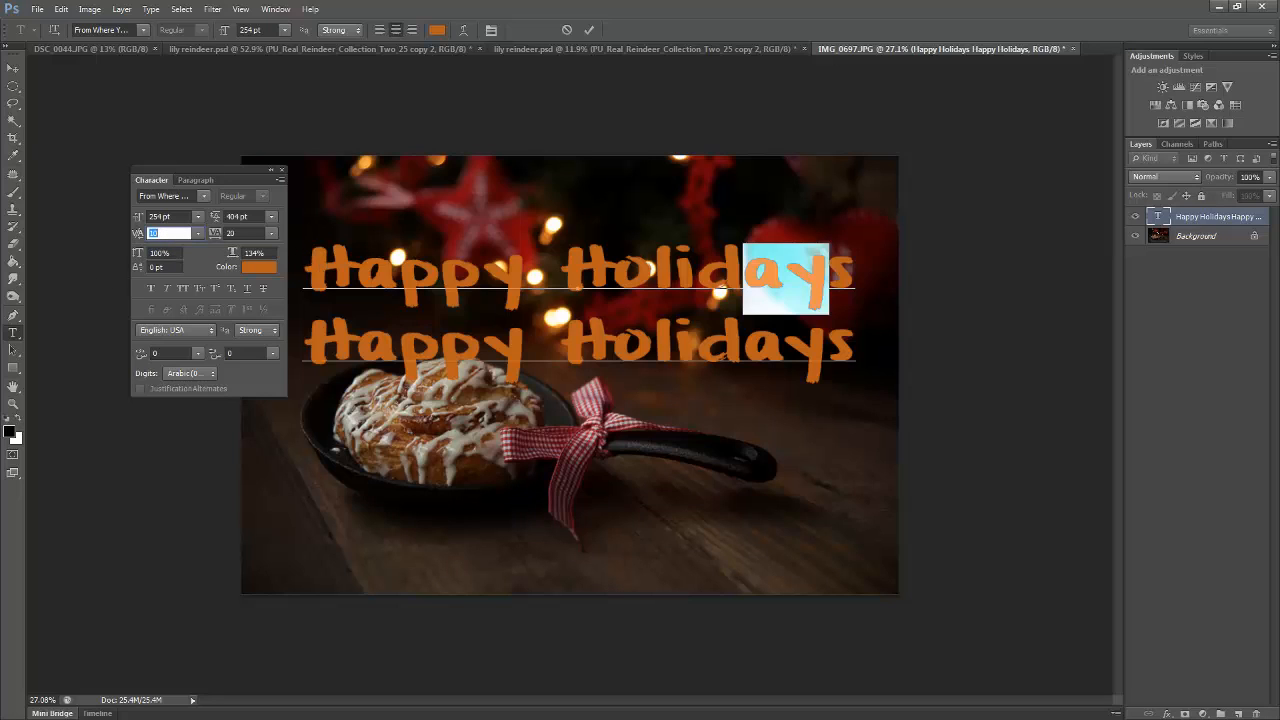
# Select both lines of text and set their vertical scale to 153% and horizontal scale to 128%
pyautogui.hotkey('ctrl', 'a')
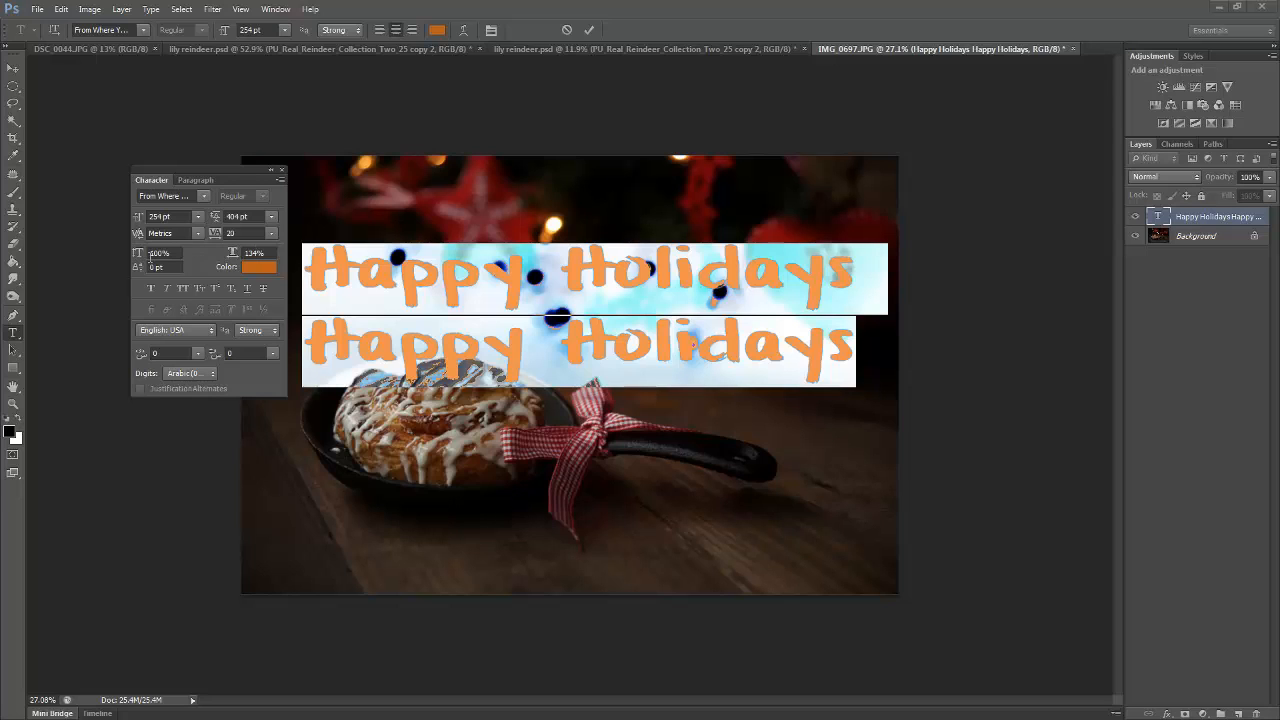
pyautogui.moveTo(137, 254); pyautogui.dragTo(252, 247)
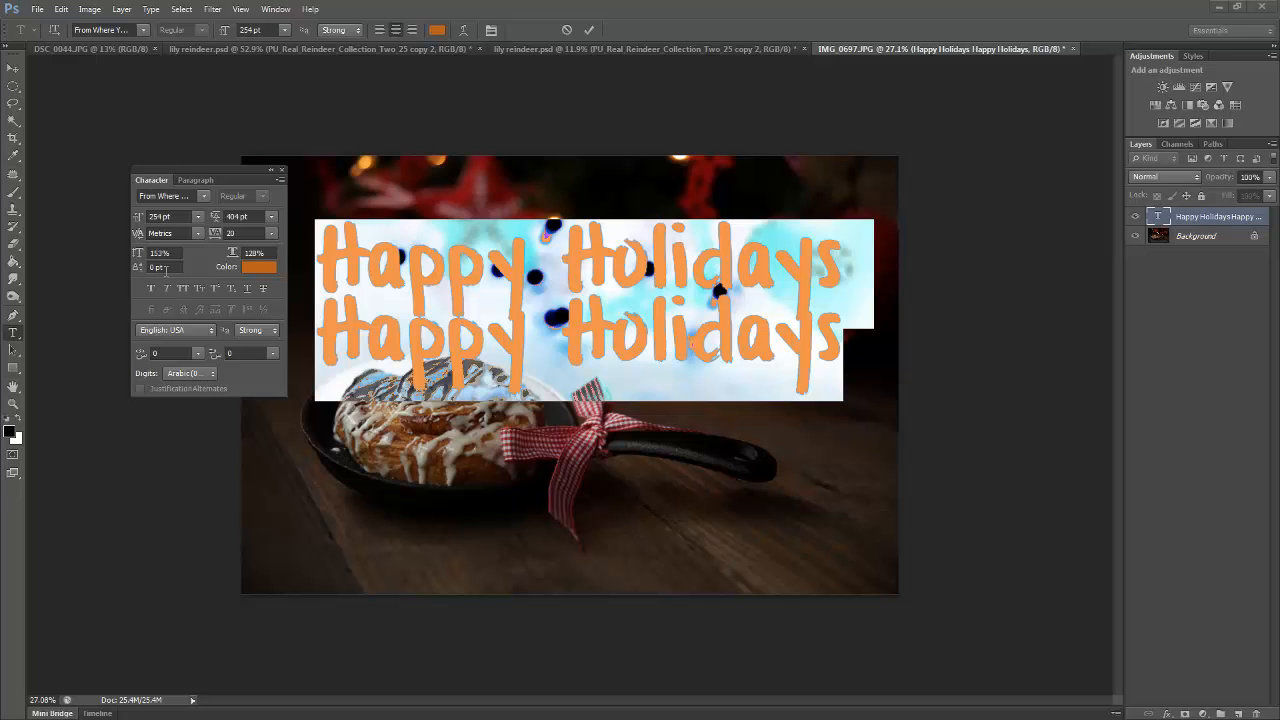
pyautogui.click(370, 270)
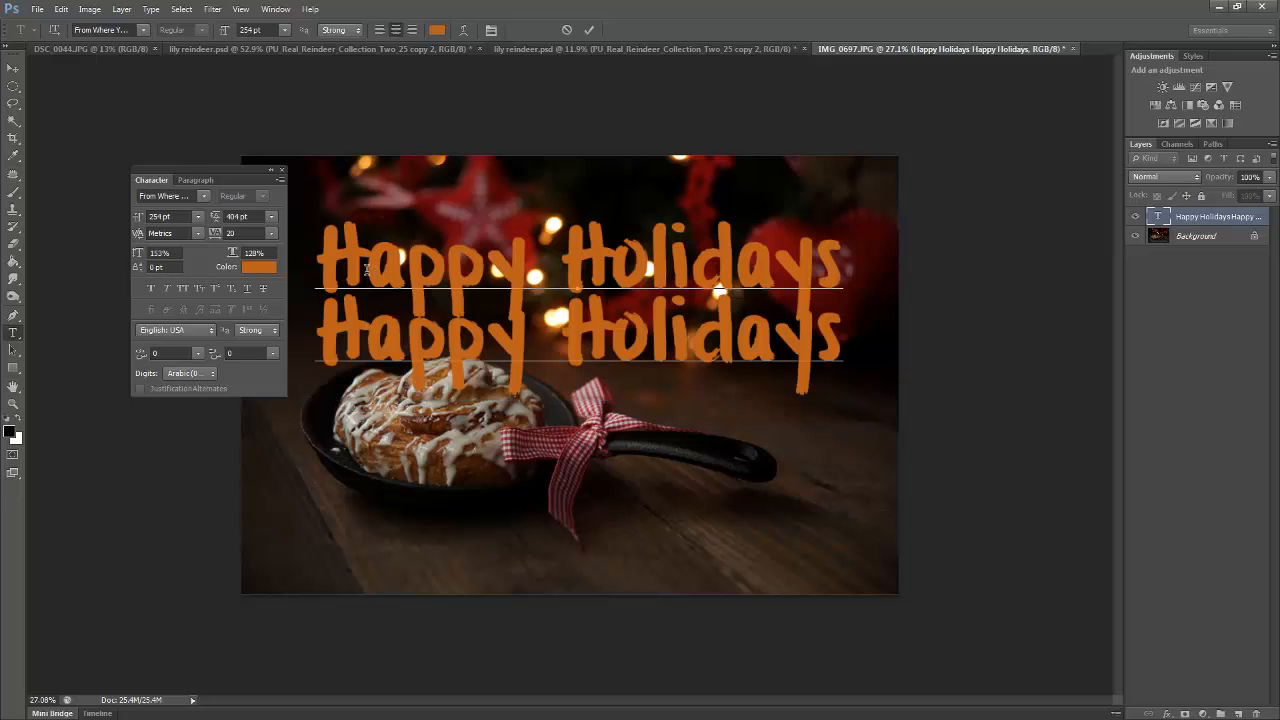
# Delete the second Happy Holidays line
pyautogui.click(648, 345)
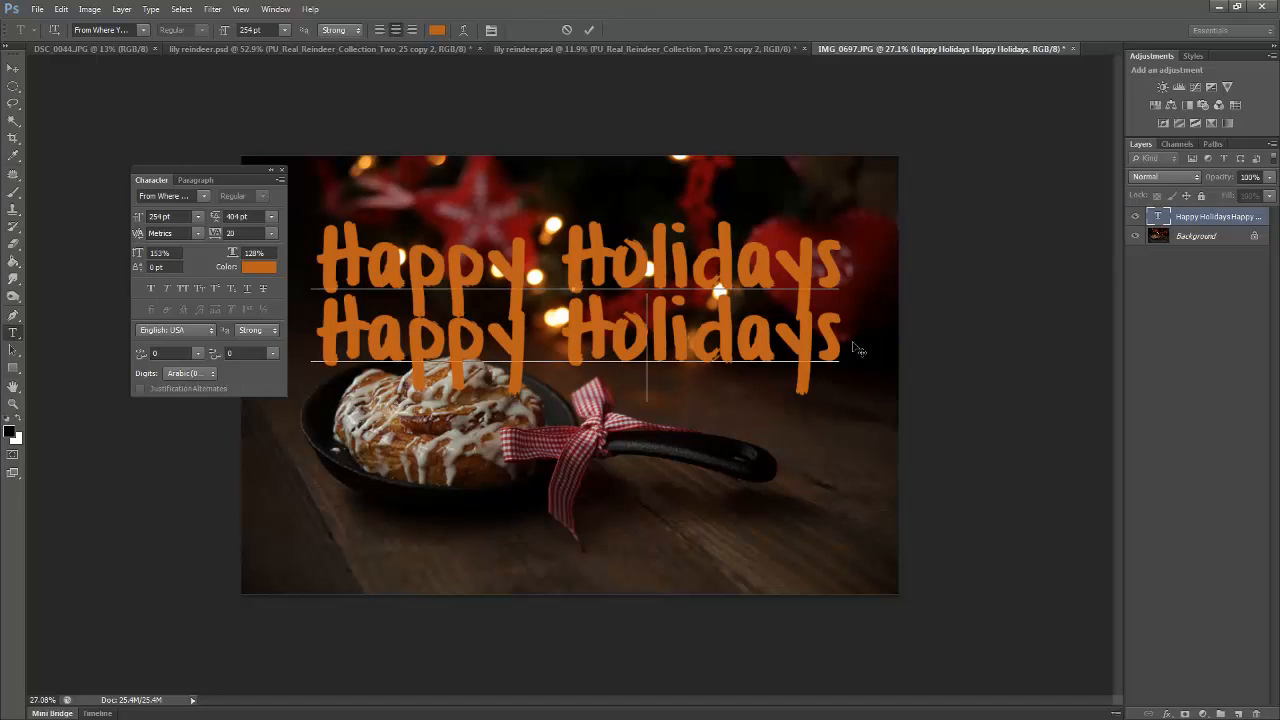
pyautogui.moveTo(842, 350); pyautogui.dragTo(325, 310)
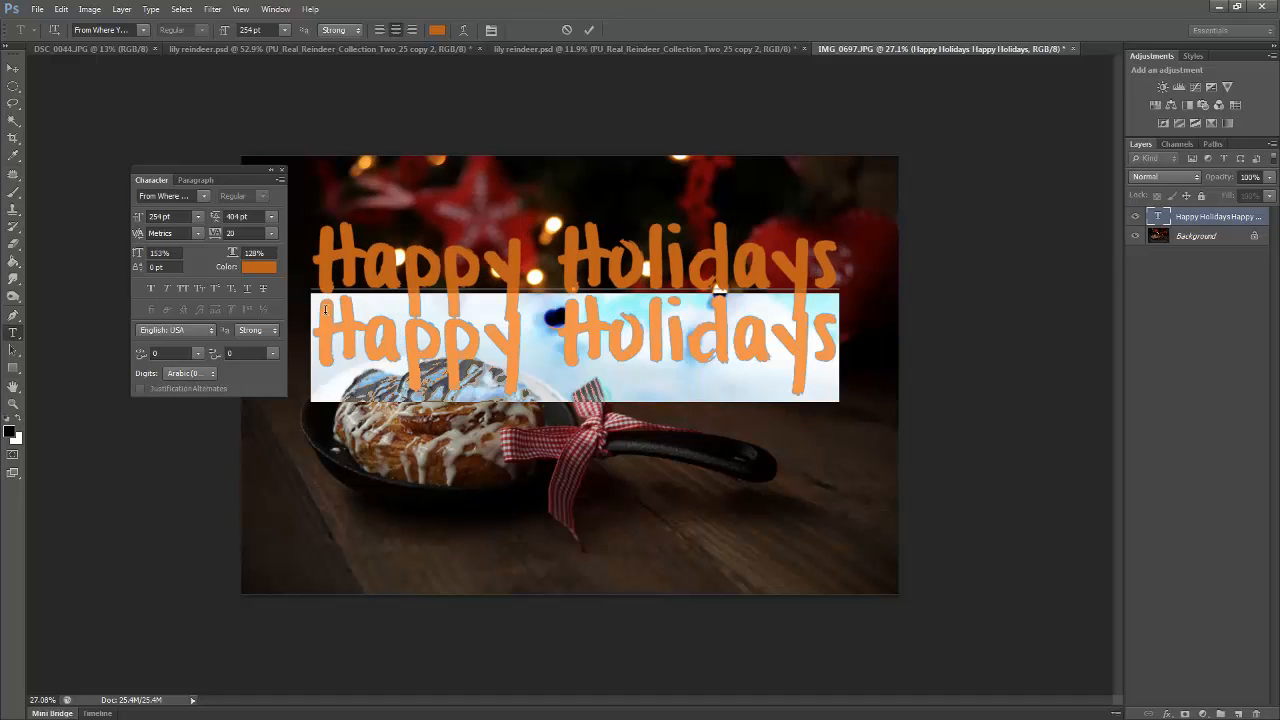
pyautogui.press('BackSpace')
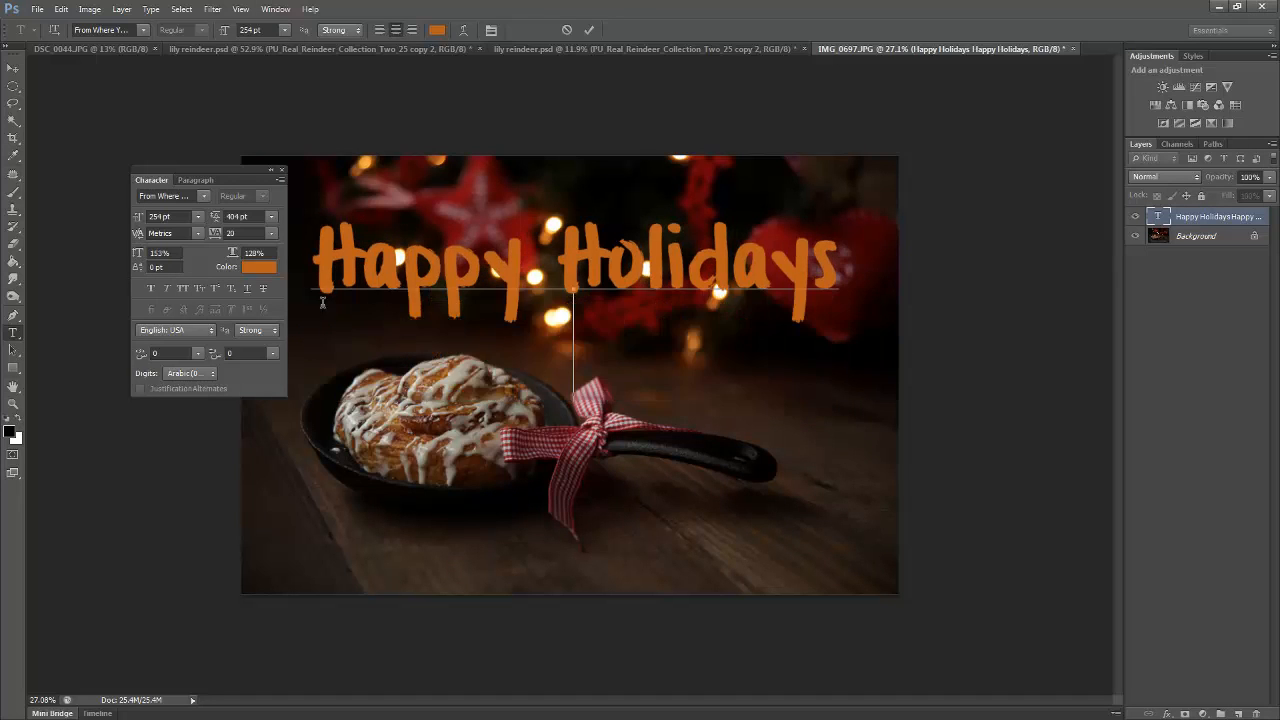
# Raise the H of Happy above the baseline with a baseline shift of about 100 pt
pyautogui.click(360, 260)
pyautogui.moveTo(358, 260); pyautogui.dragTo(316, 260)
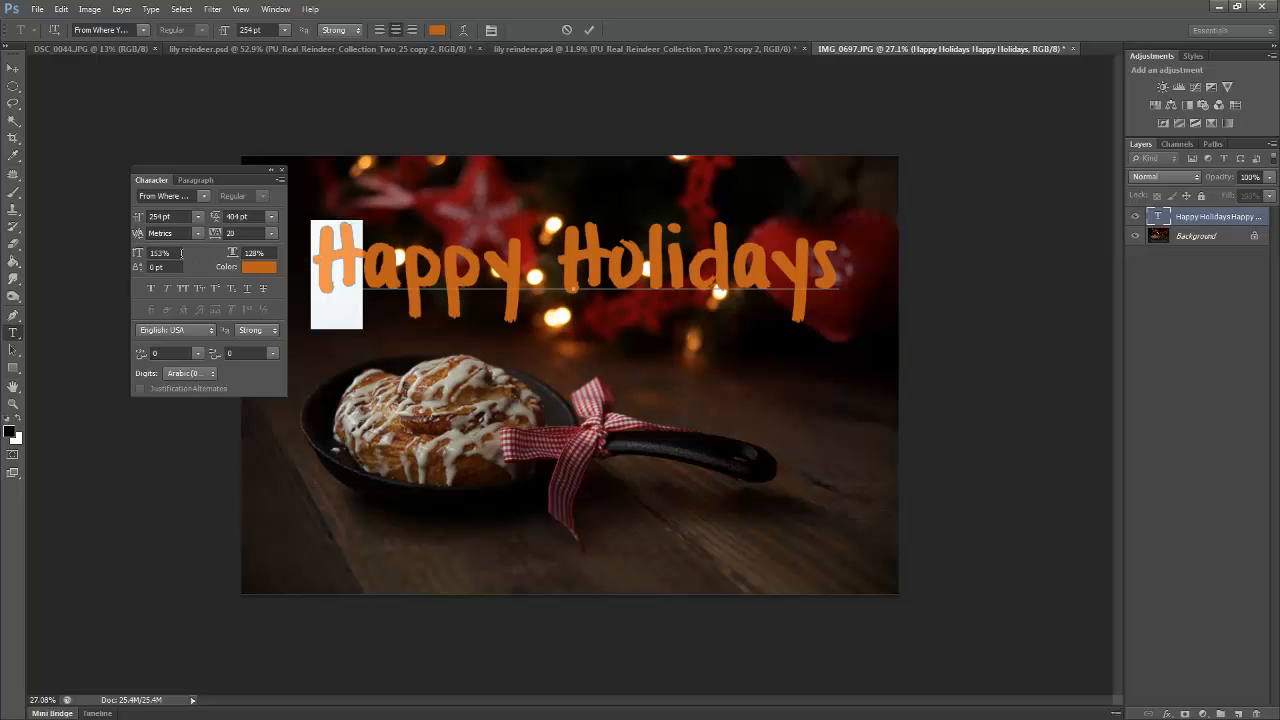
pyautogui.click(136, 268)
pyautogui.moveTo(135, 268); pyautogui.dragTo(164, 278)
pyautogui.moveTo(139, 270); pyautogui.dragTo(172, 276)
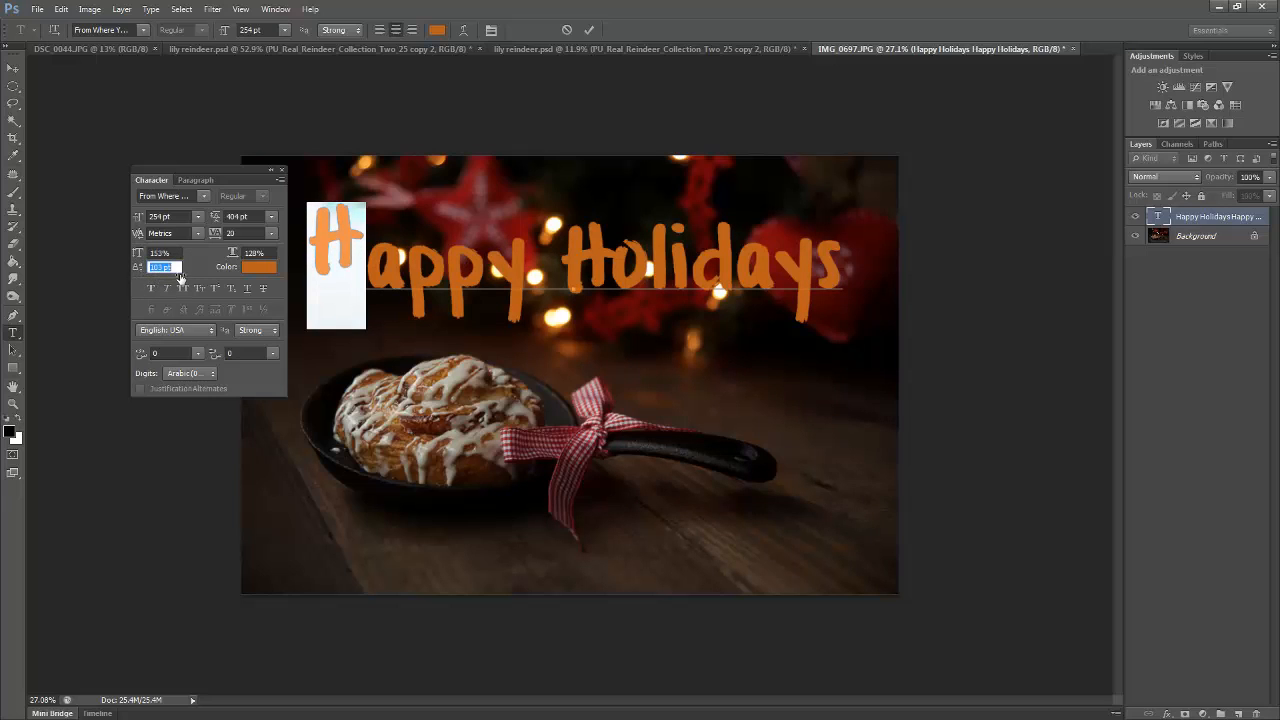
# Lower the first p of Happy below the baseline with a baseline shift of about -230 pt
pyautogui.click(413, 262)
pyautogui.moveTo(444, 270); pyautogui.dragTo(416, 272)
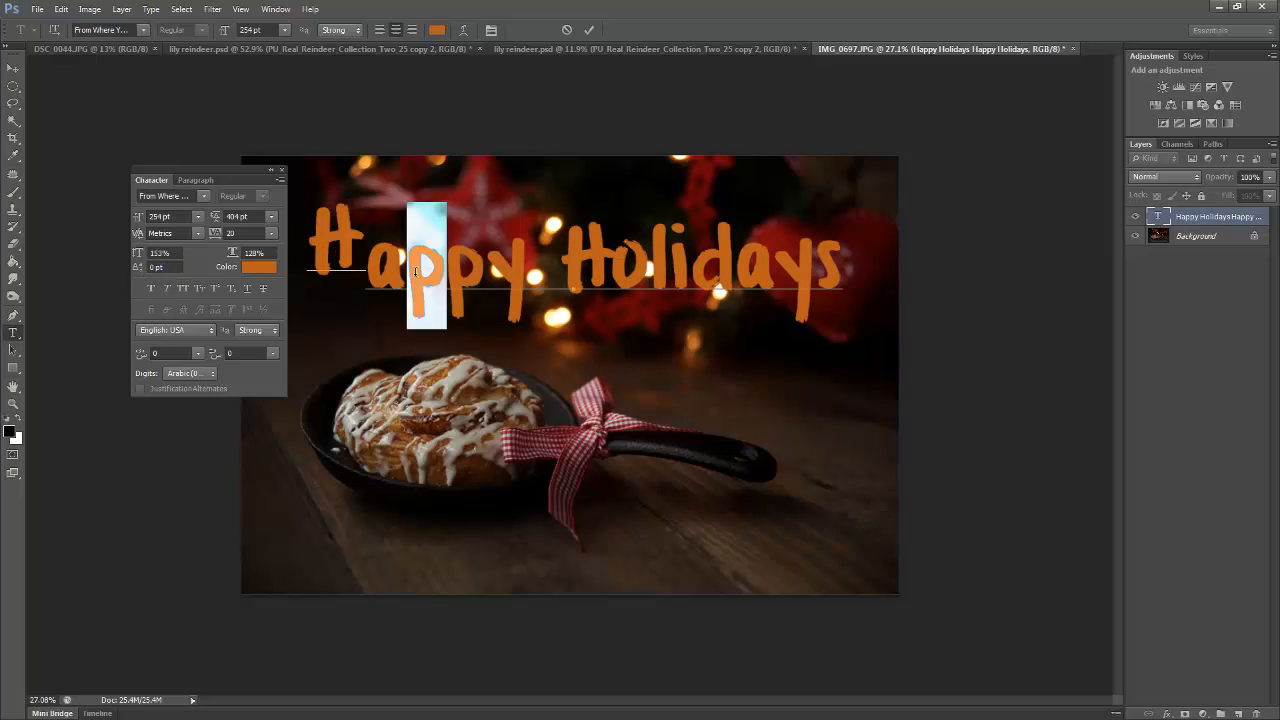
pyautogui.click(157, 267)
pyautogui.moveTo(145, 272); pyautogui.dragTo(22, 297)
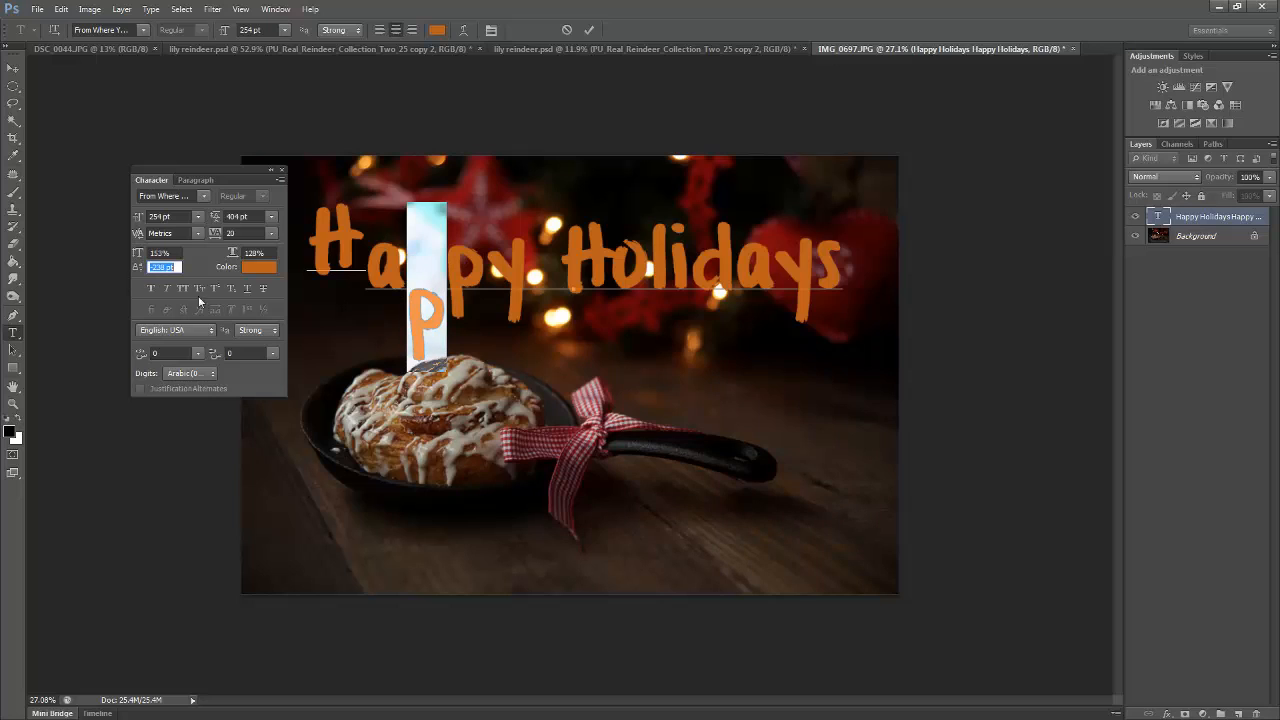
# Raise the H of Holidays with a baseline shift of 189 pt
pyautogui.click(612, 272)
pyautogui.moveTo(615, 272); pyautogui.dragTo(550, 272)
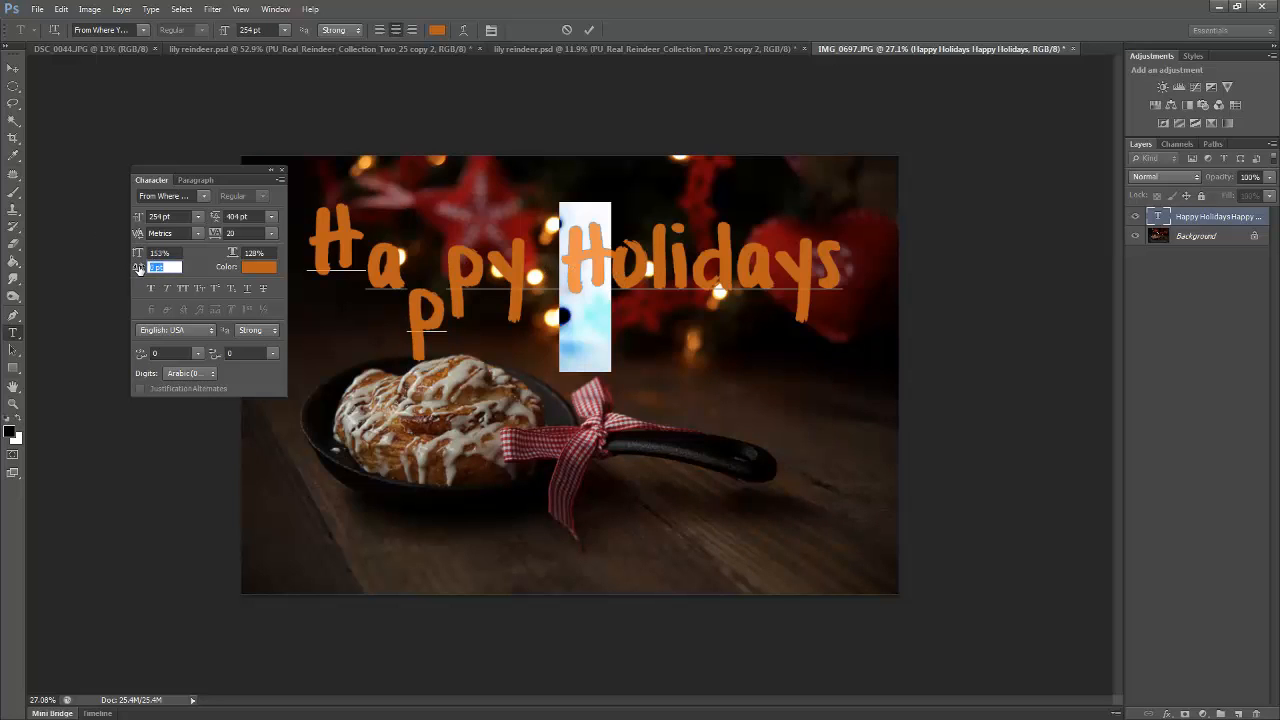
pyautogui.moveTo(147, 270); pyautogui.dragTo(269, 278)
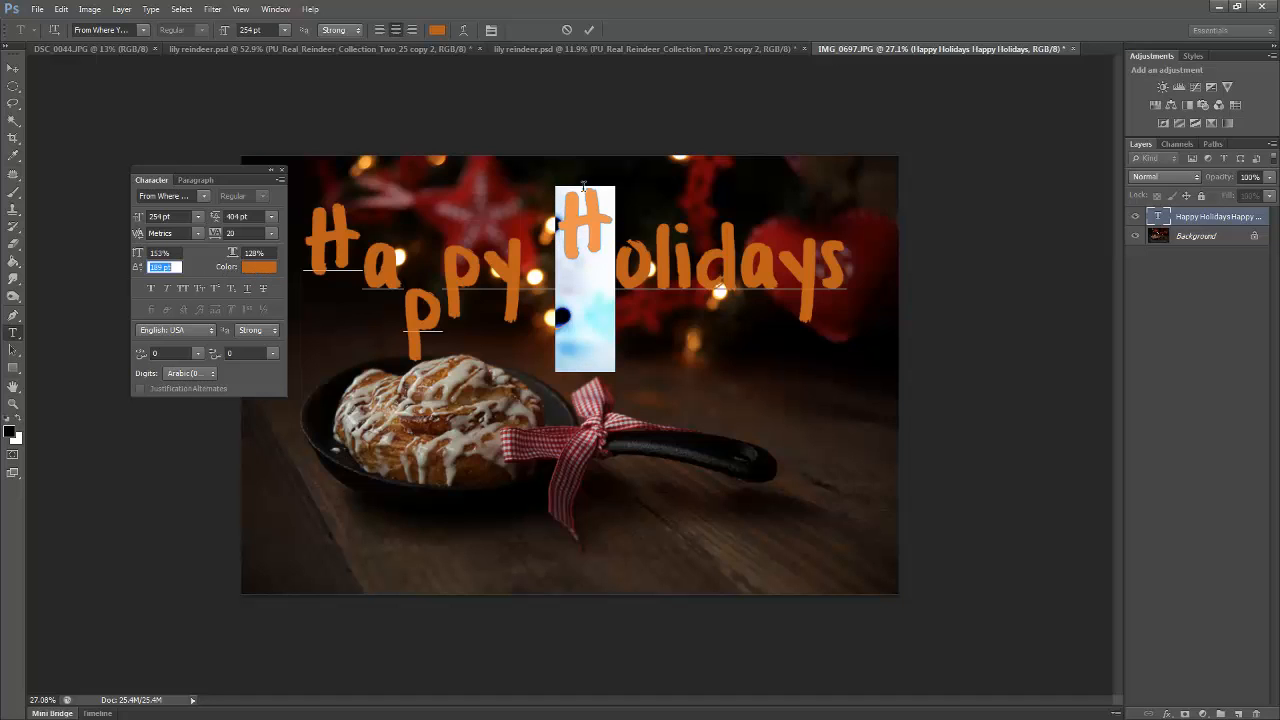
# Recolor the H of Holidays to blue, hex 2819bc
pyautogui.click(259, 267)
pyautogui.click(791, 200)
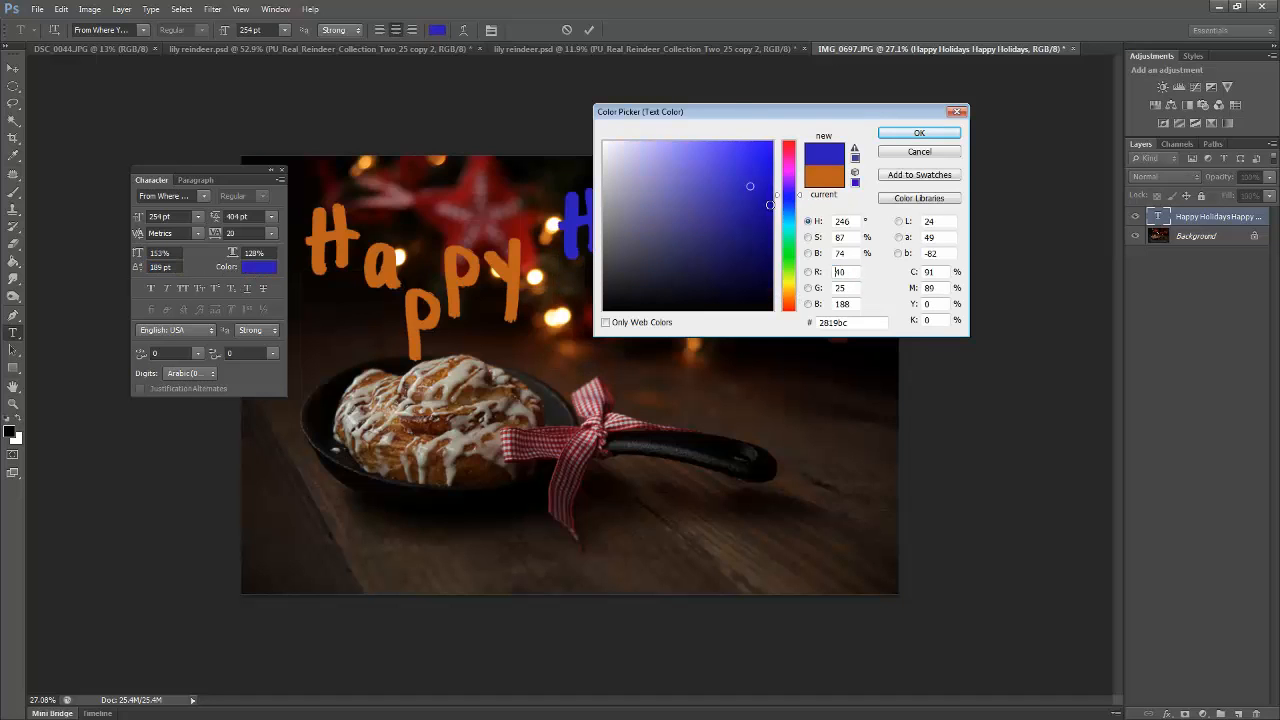
pyautogui.click(880, 137)
# Recolor the d of Holidays to light orange, hex ffb172
pyautogui.click(734, 271)
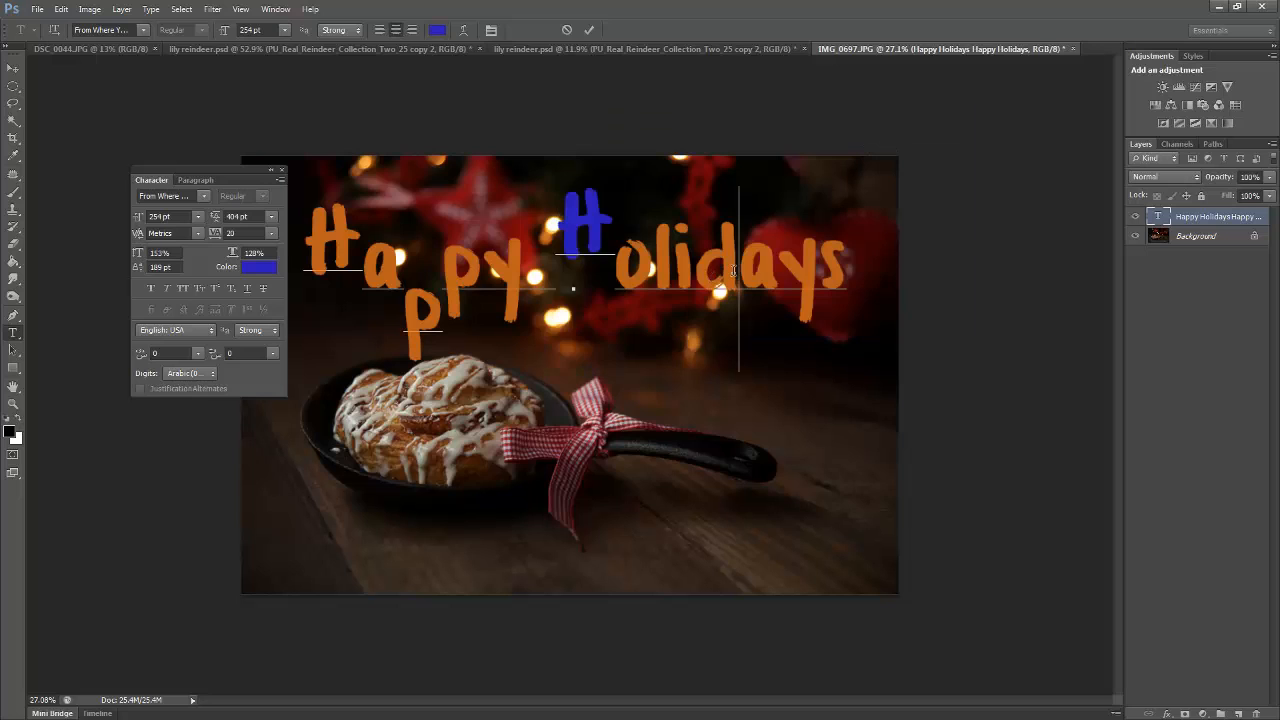
pyautogui.doubleClick(734, 271)
pyautogui.click(734, 271)
pyautogui.moveTo(716, 271); pyautogui.dragTo(694, 271)
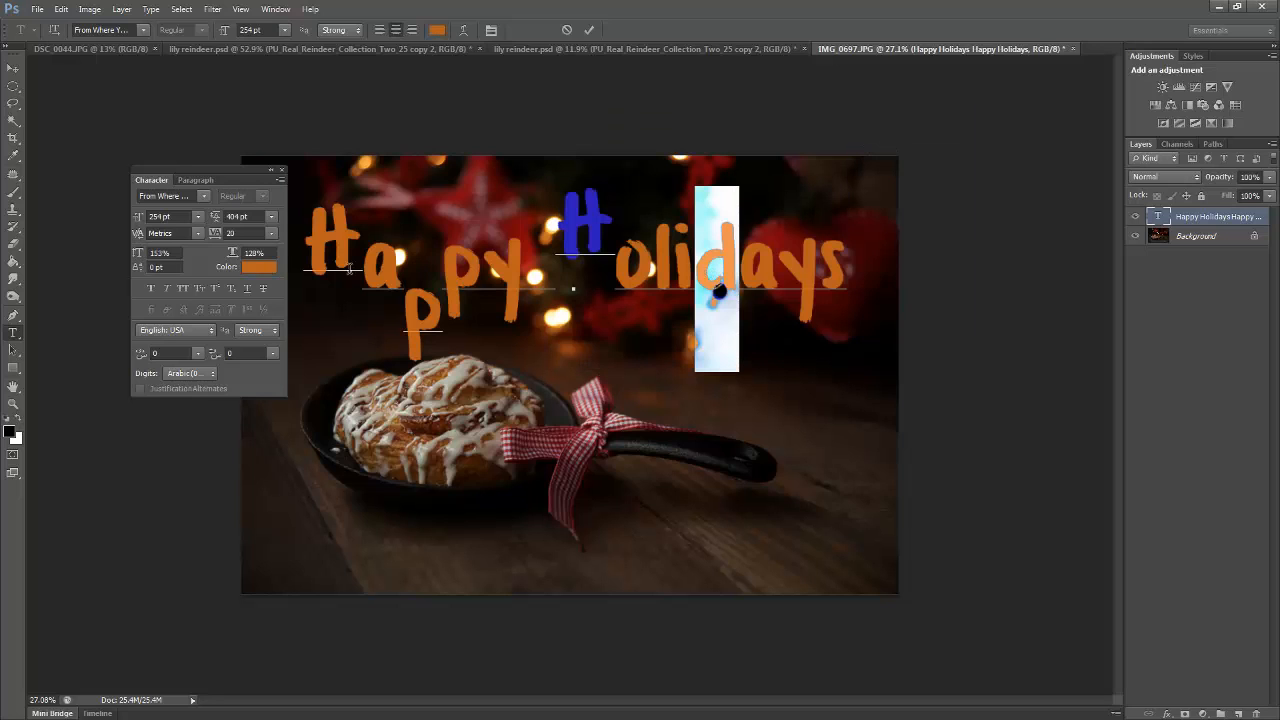
pyautogui.click(259, 267)
pyautogui.click(650, 184)
pyautogui.click(700, 129)
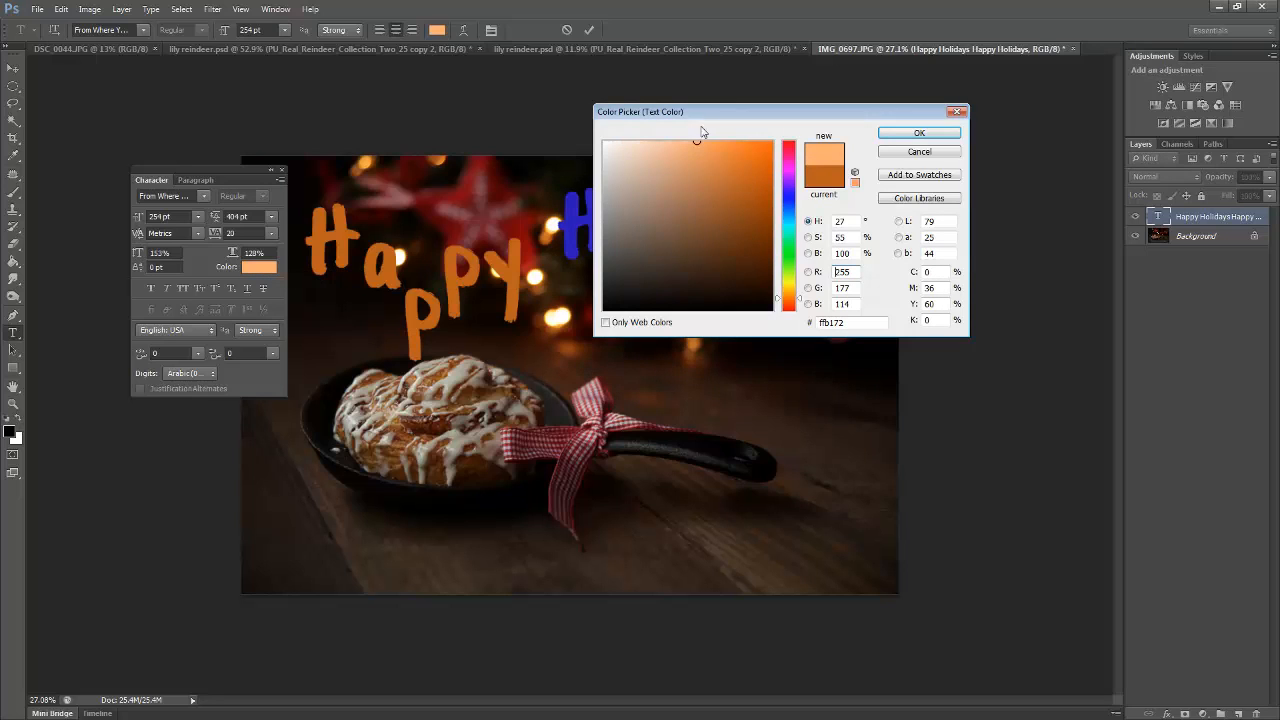
pyautogui.click(919, 133)
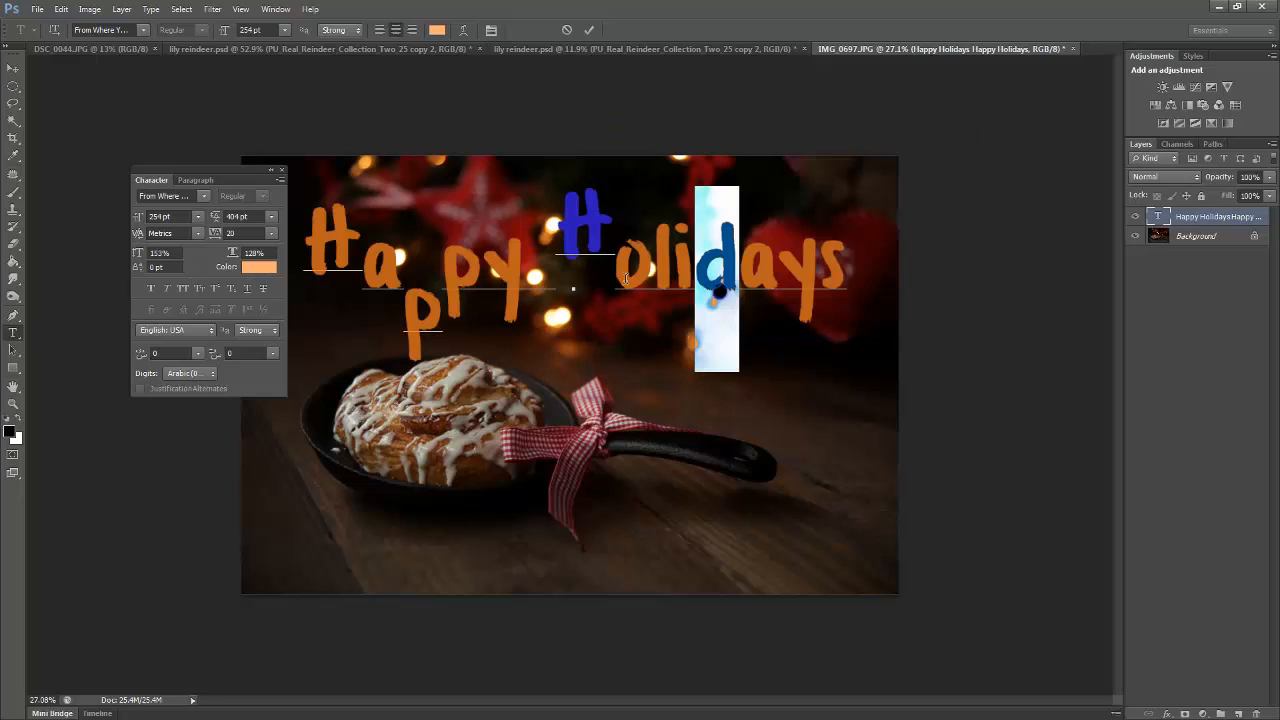
pyautogui.click(778, 262)
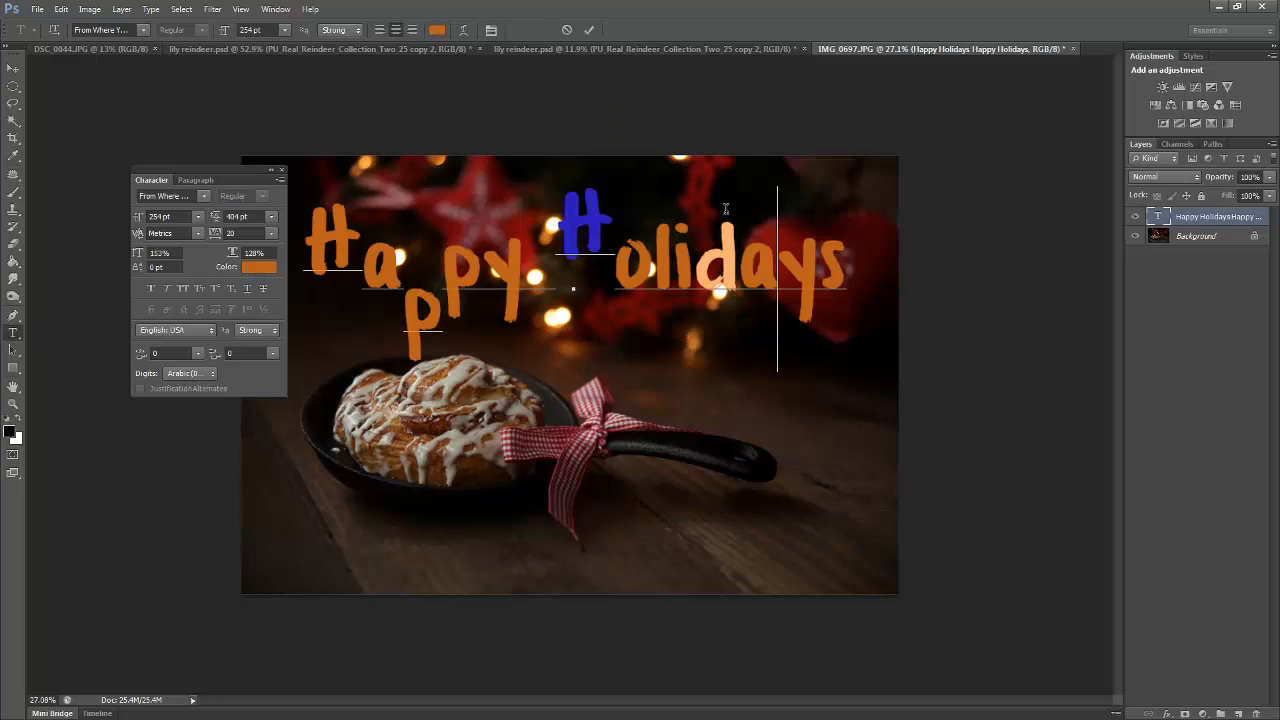
# Discard all uncommitted edits to the Happy Holidays text and move the floating character settings higher
pyautogui.click(568, 31)
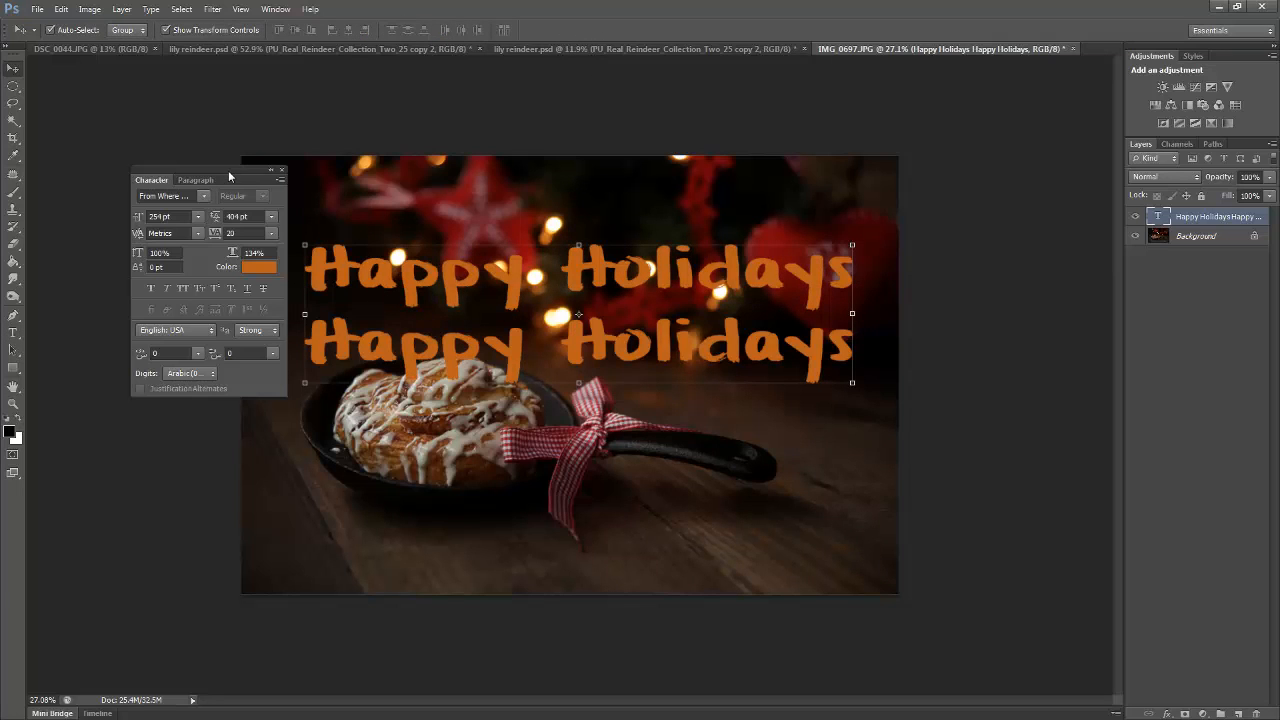
pyautogui.moveTo(228, 170); pyautogui.dragTo(212, 107)
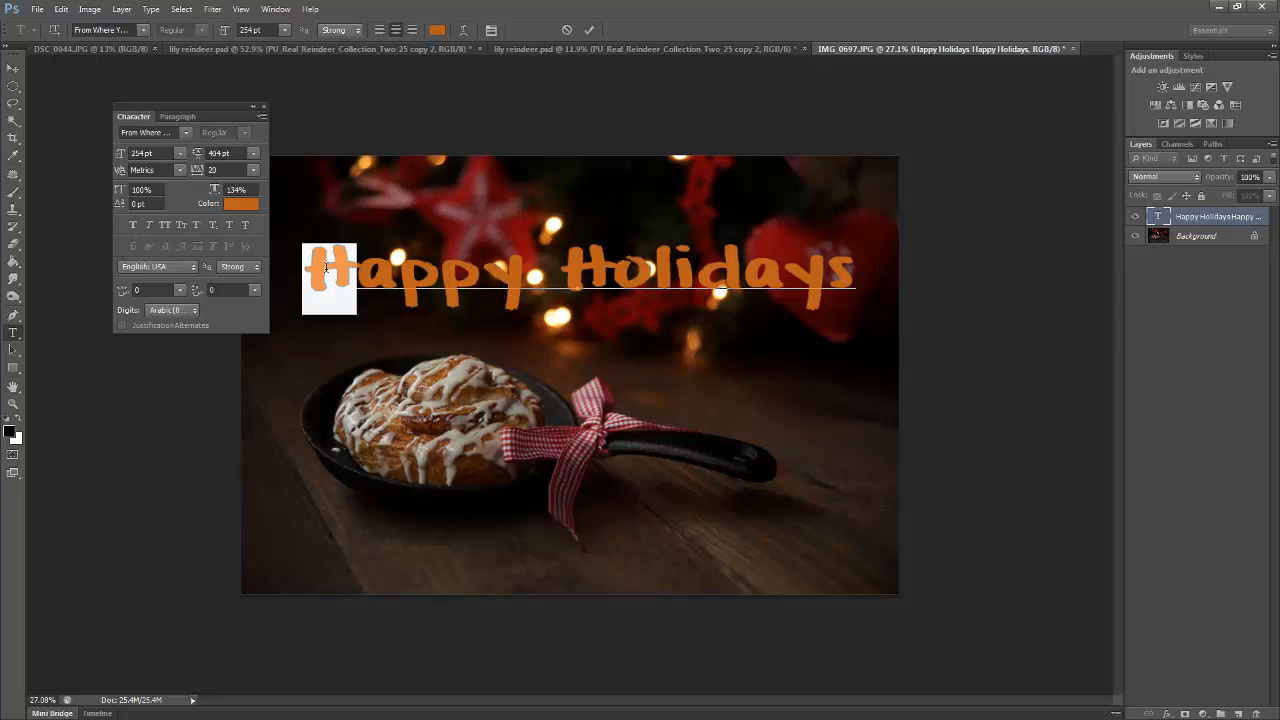
# Try Faux Bold and Faux Italic on the H of Happy, turning both off again
pyautogui.click(134, 225)
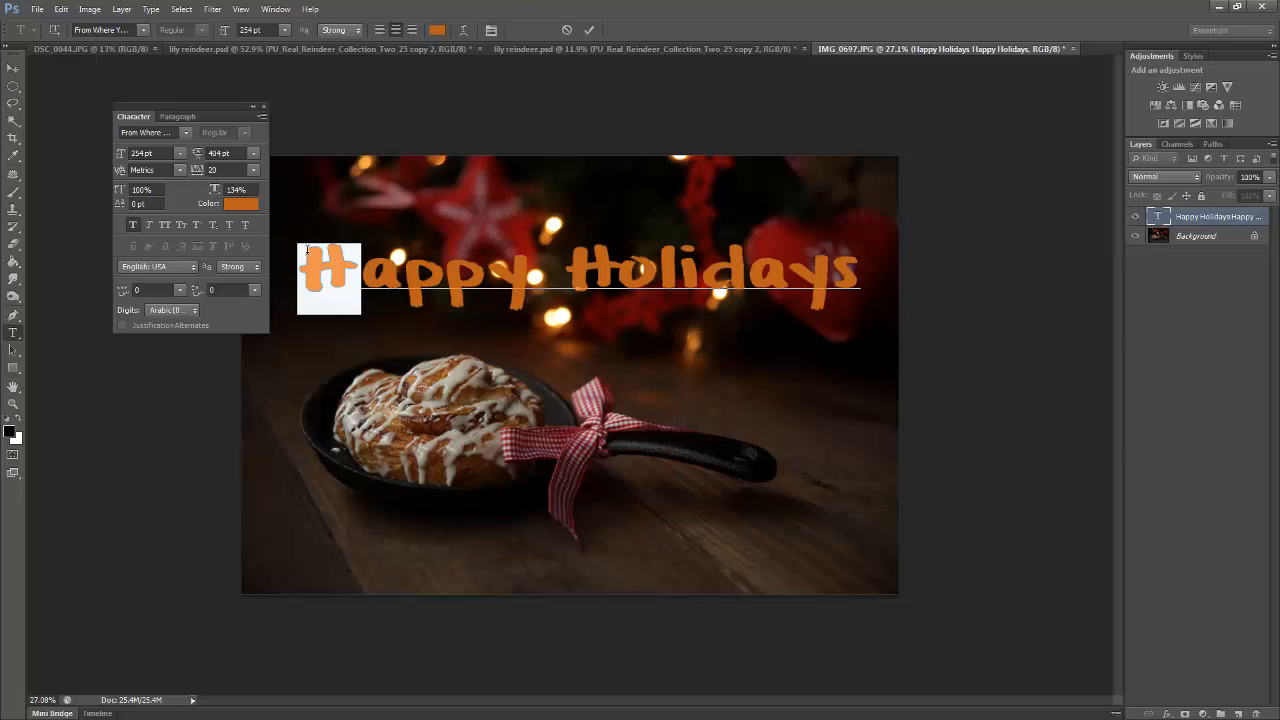
pyautogui.click(146, 226)
pyautogui.click(149, 225)
pyautogui.click(149, 225)
pyautogui.click(137, 227)
pyautogui.click(148, 224)
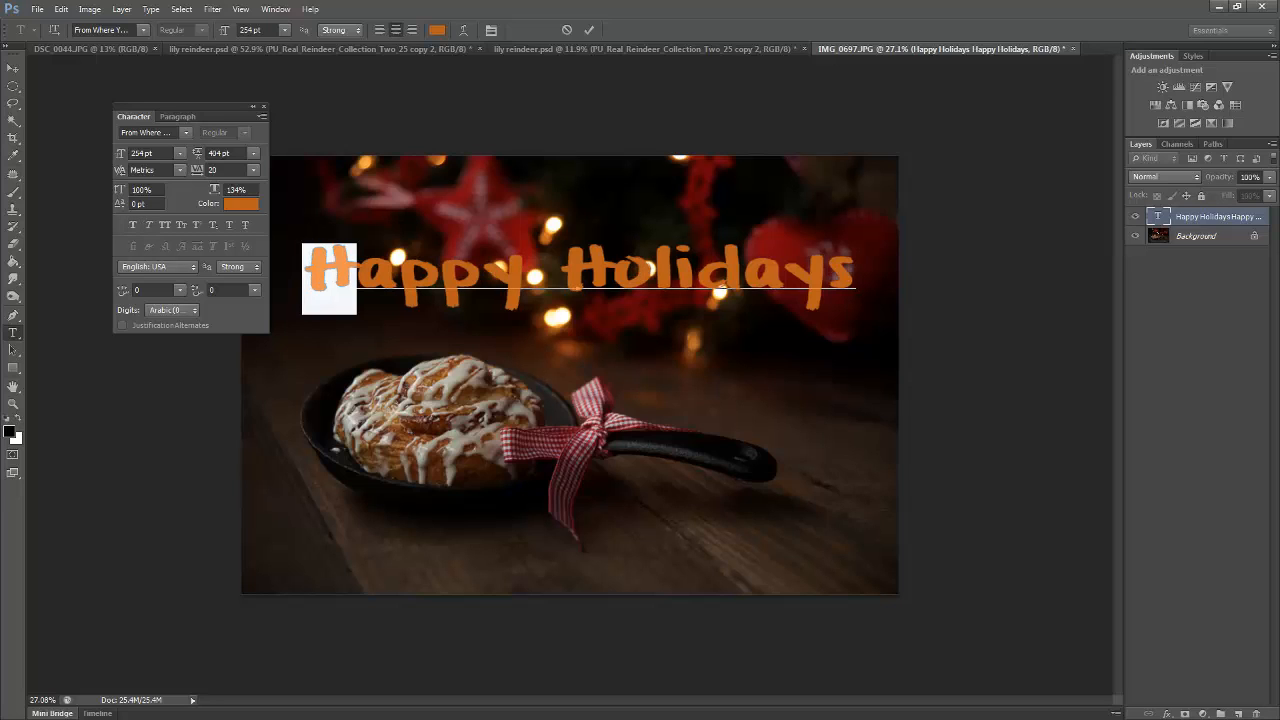
# Try All Caps and Small Caps on the word Happy, turning each off again
pyautogui.click(305, 284)
pyautogui.moveTo(305, 284); pyautogui.dragTo(522, 270)
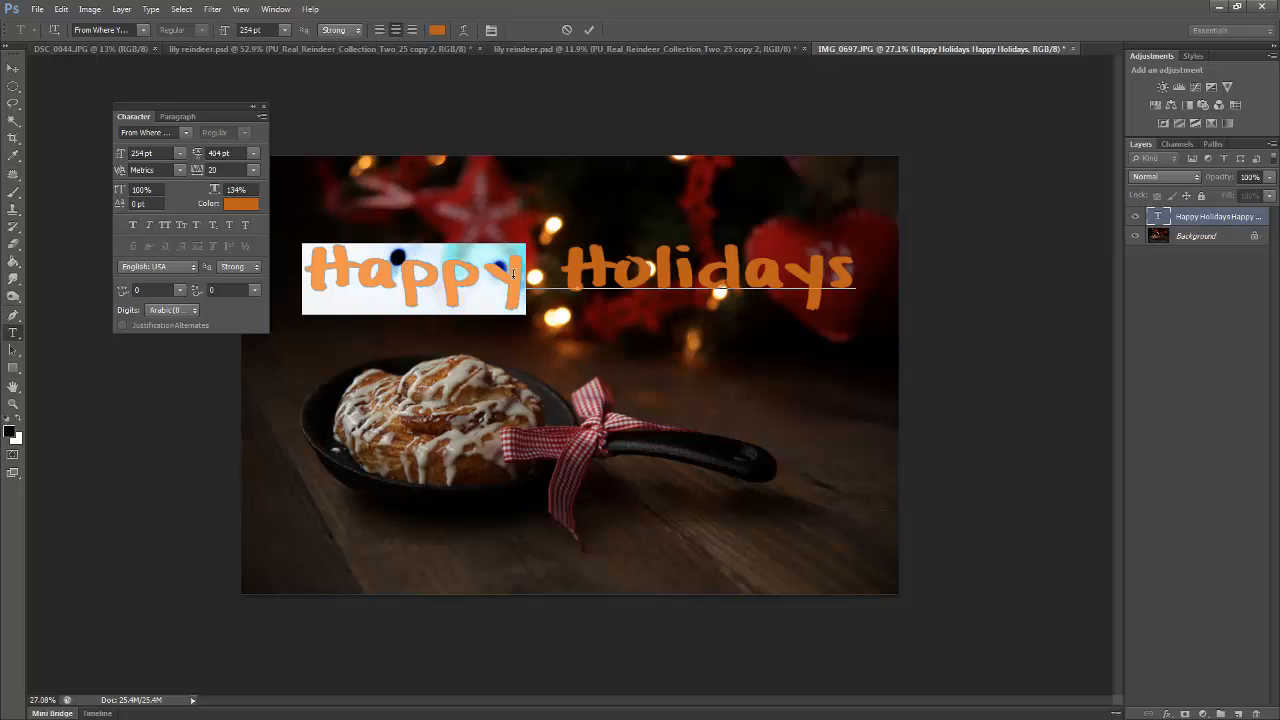
pyautogui.click(171, 229)
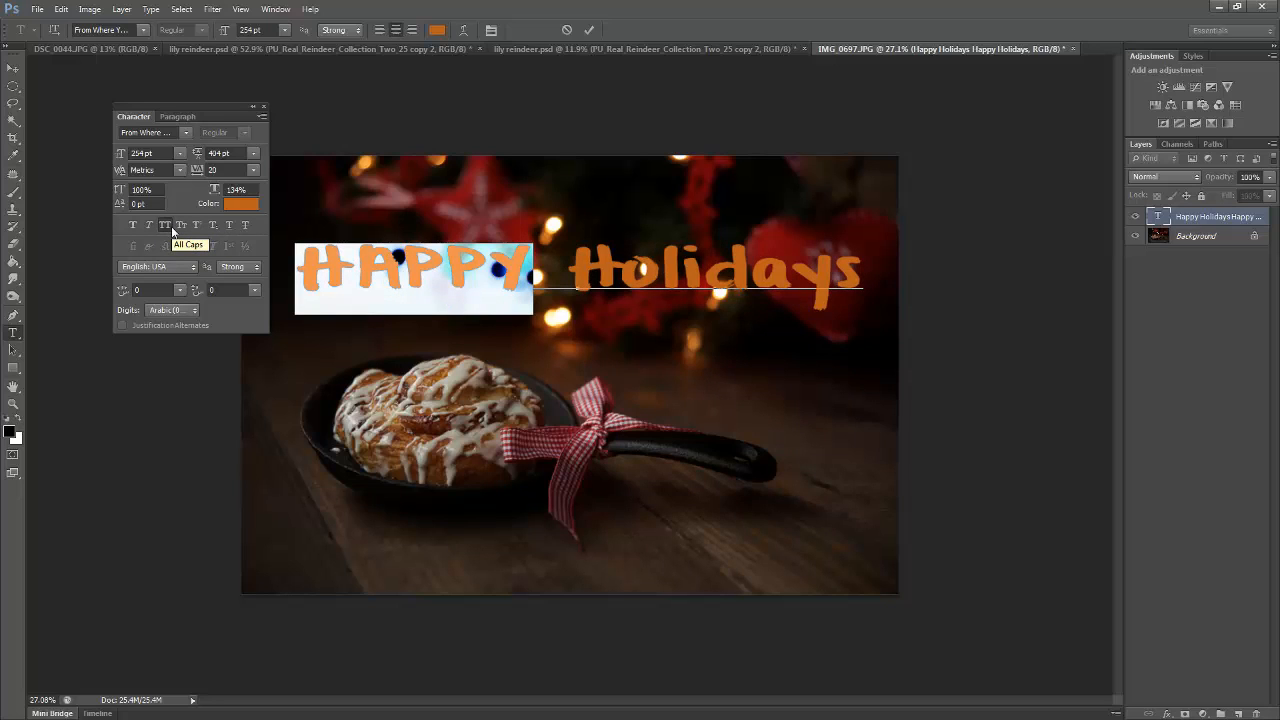
pyautogui.click(171, 227)
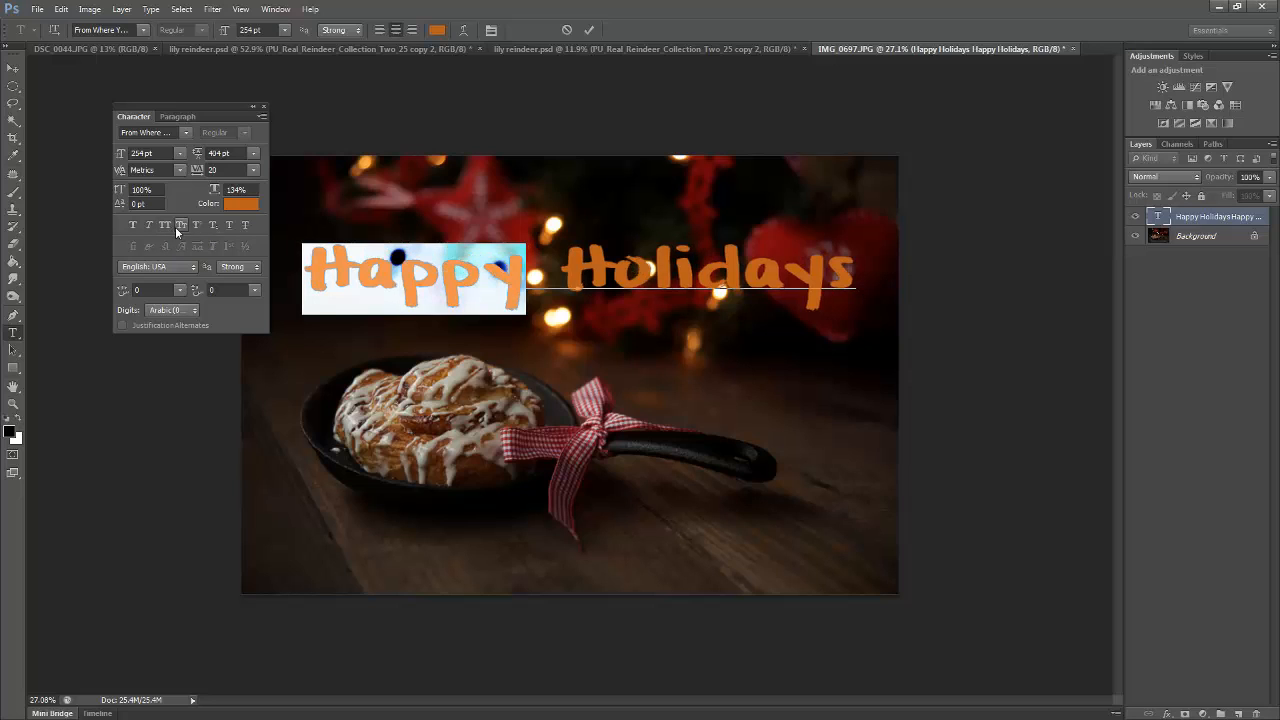
pyautogui.click(180, 227)
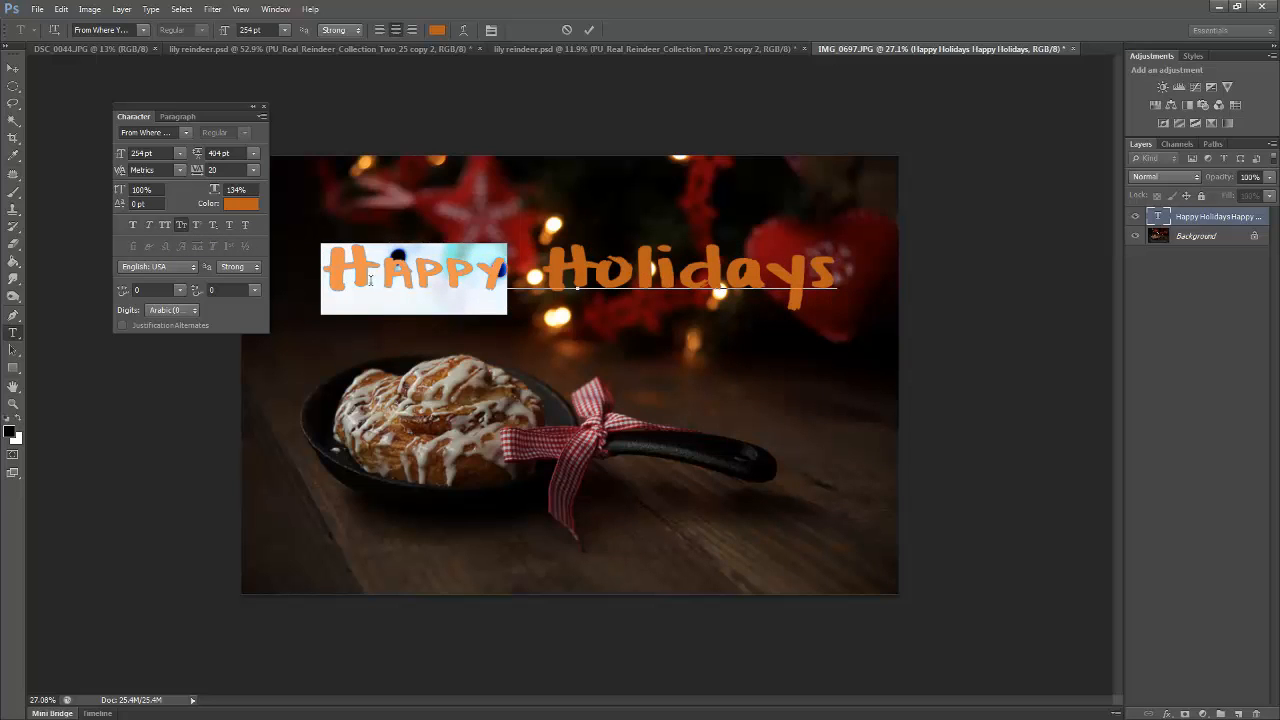
pyautogui.click(175, 224)
# Try Superscript and Subscript on the a of Happy and return the letter to normal
pyautogui.click(362, 272)
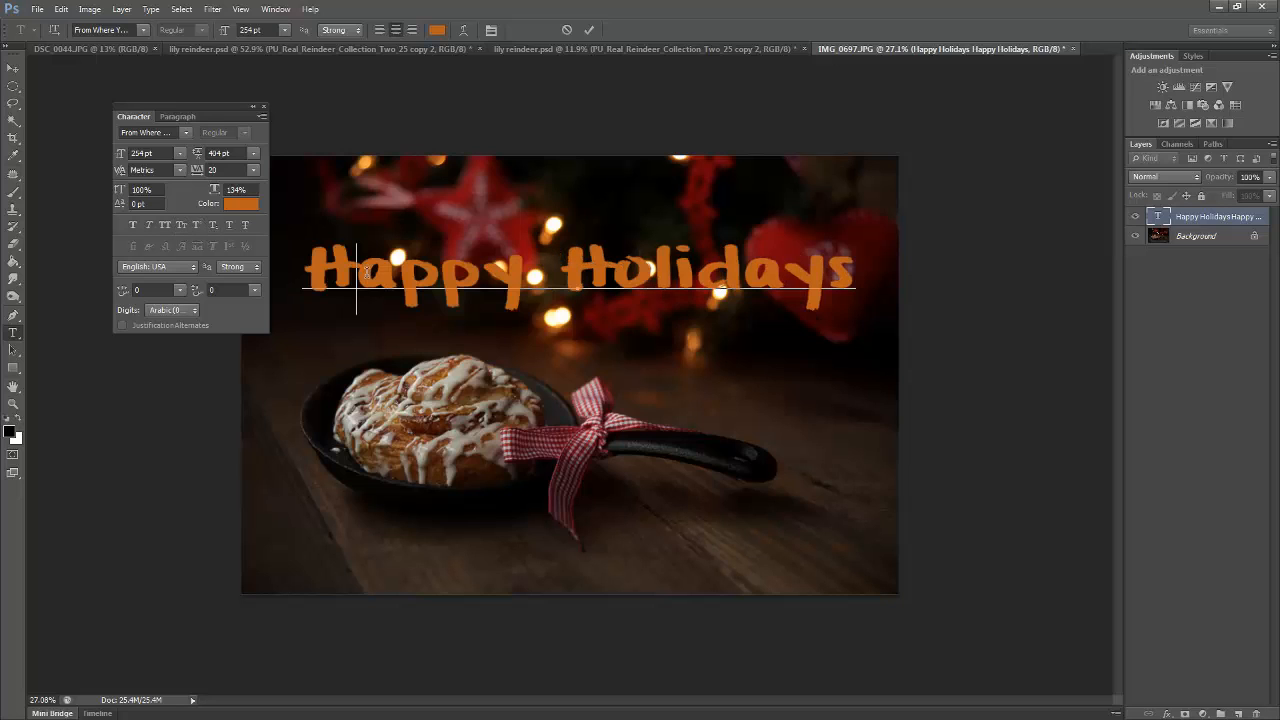
pyautogui.moveTo(362, 272); pyautogui.dragTo(388, 272)
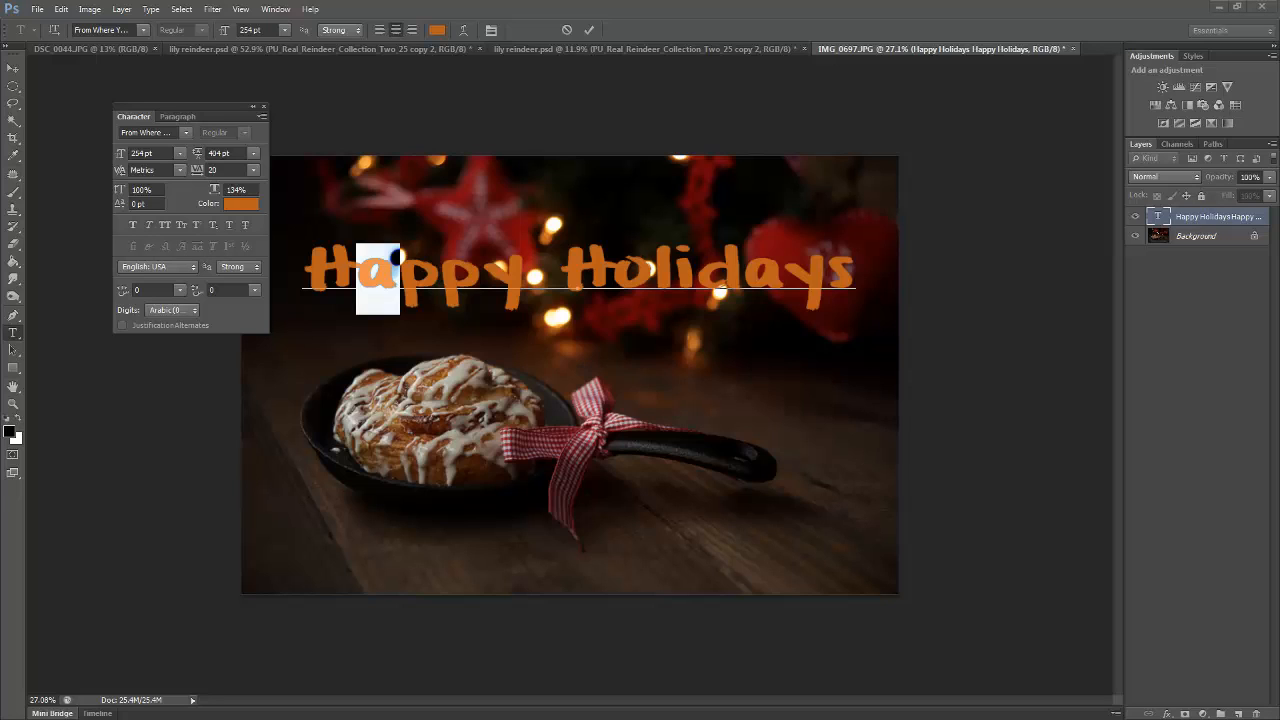
pyautogui.click(195, 226)
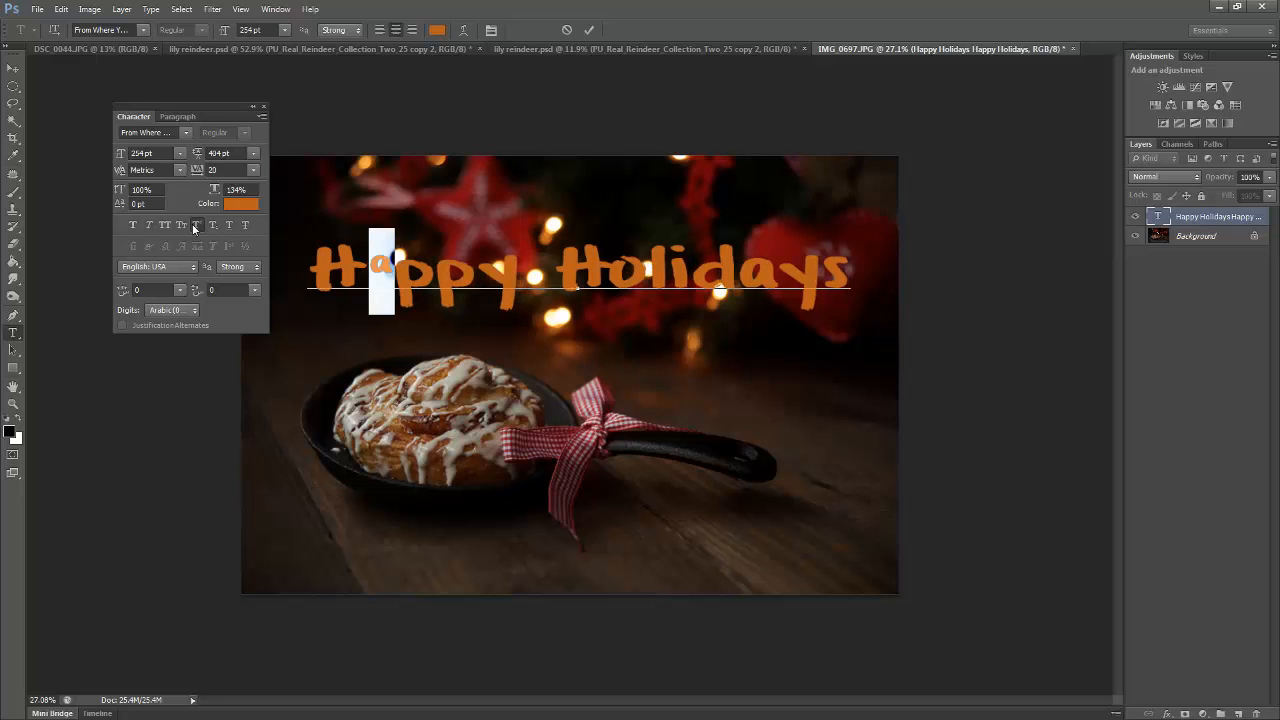
pyautogui.click(212, 225)
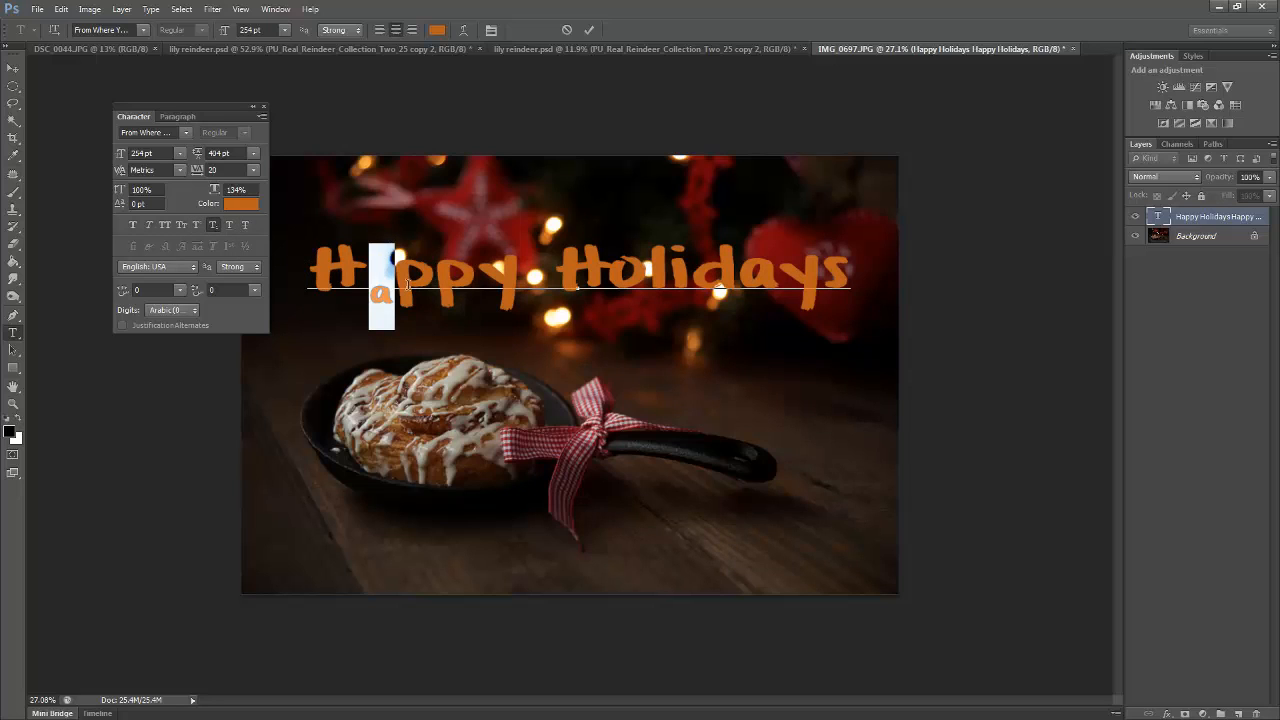
pyautogui.click(197, 225)
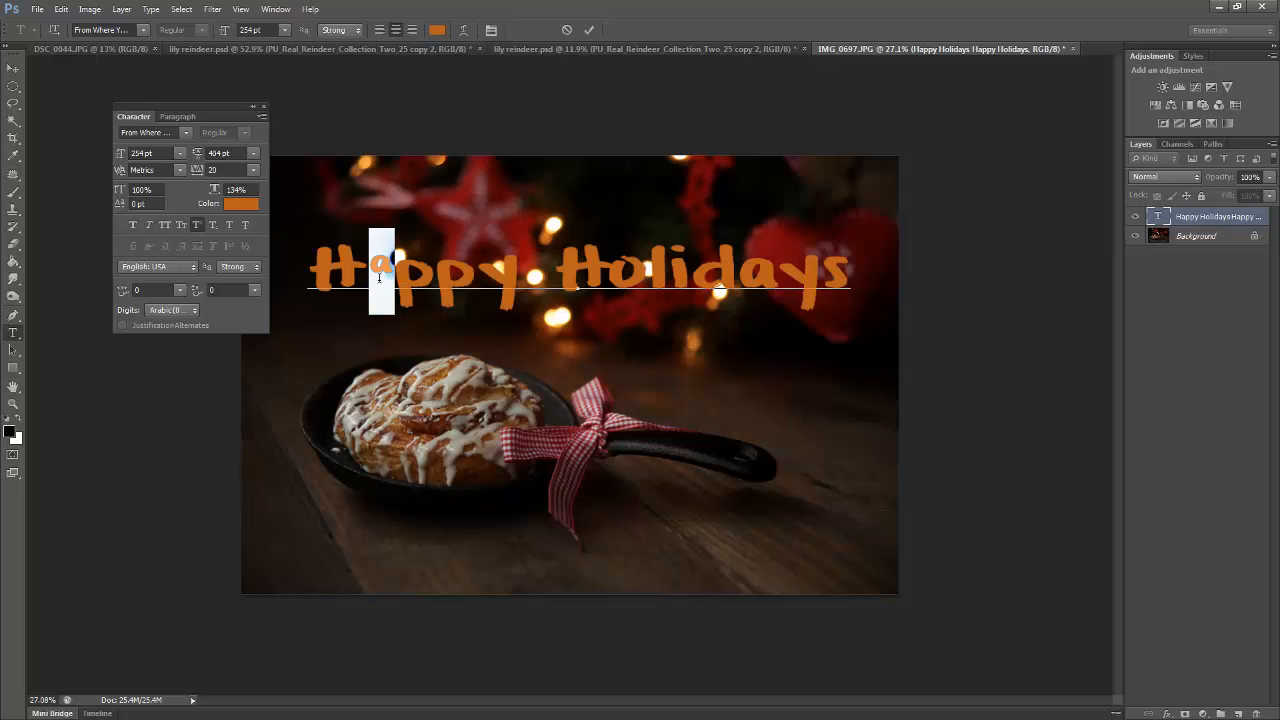
pyautogui.click(198, 226)
pyautogui.click(198, 226)
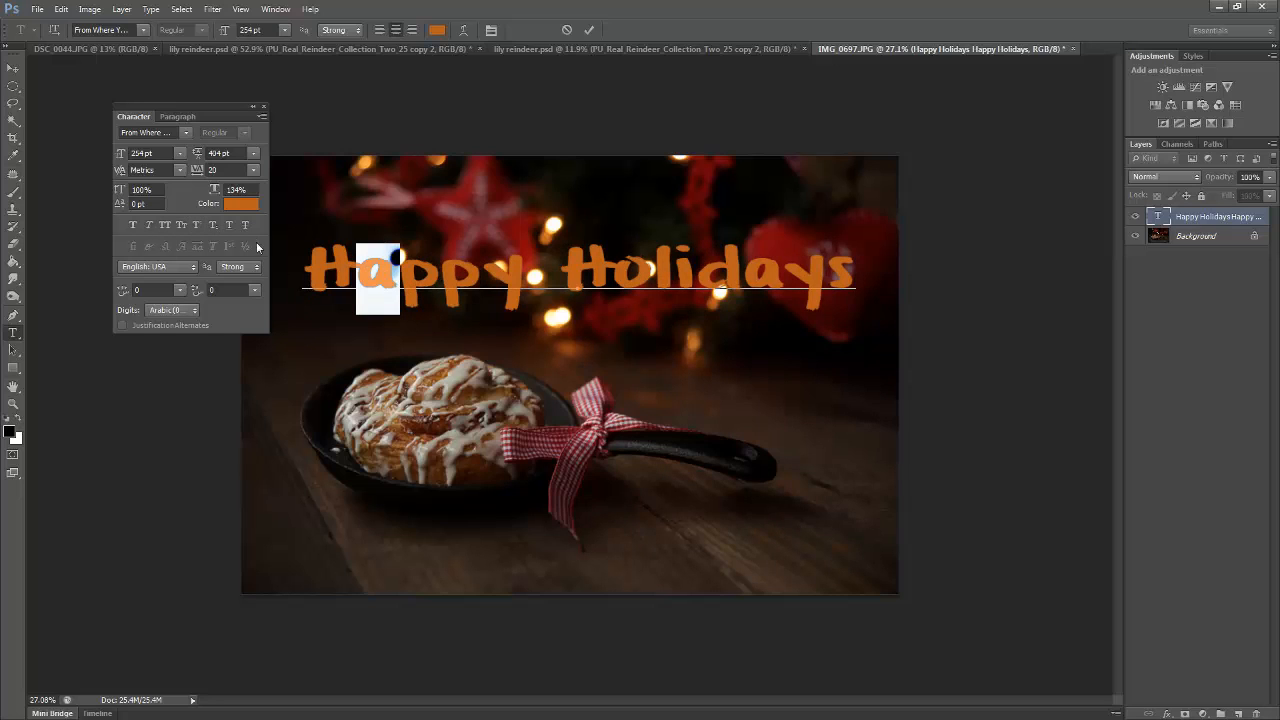
# Try Underline and Strikethrough on the word Happy and turn both off again
pyautogui.click(305, 269)
pyautogui.moveTo(315, 270); pyautogui.dragTo(516, 280)
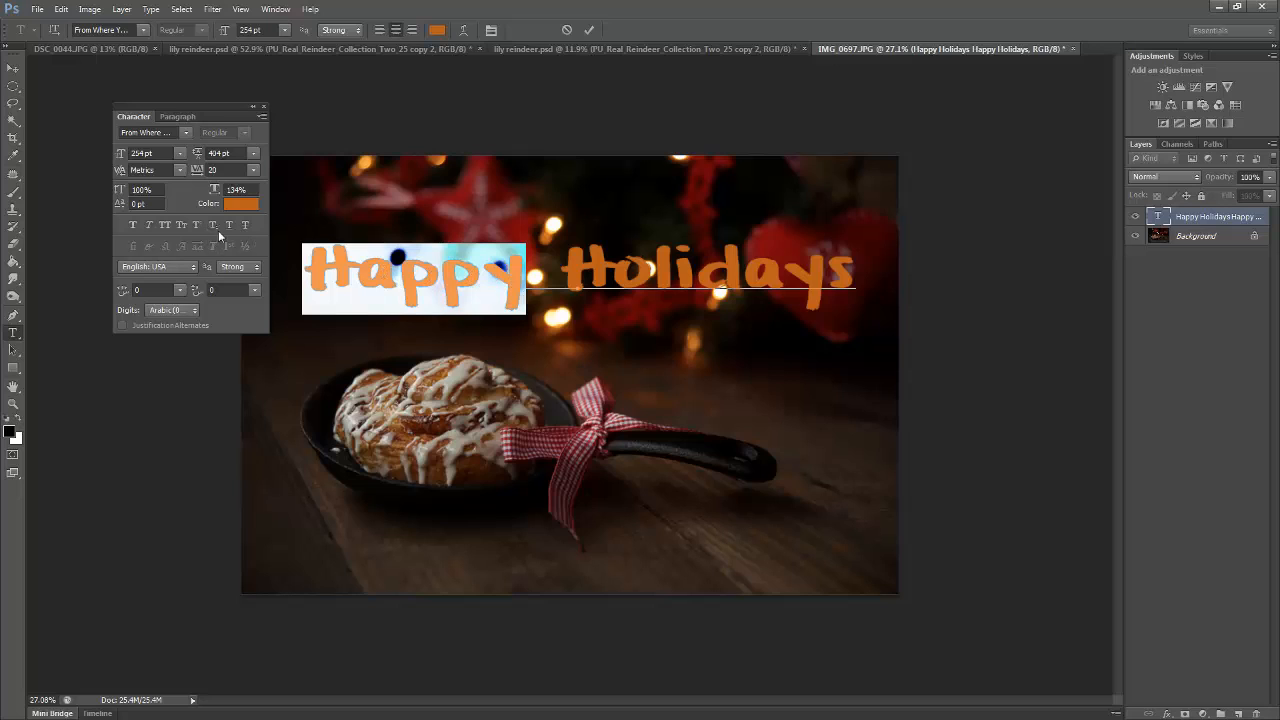
pyautogui.click(229, 224)
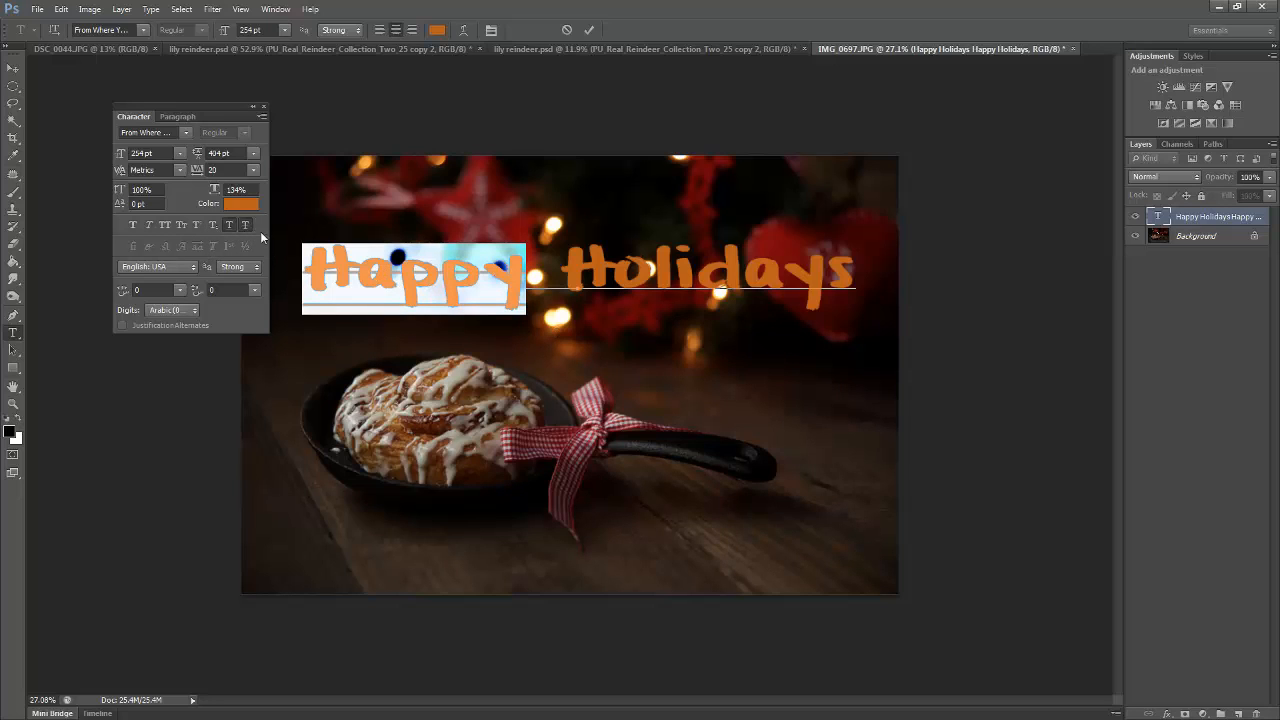
pyautogui.click(230, 225)
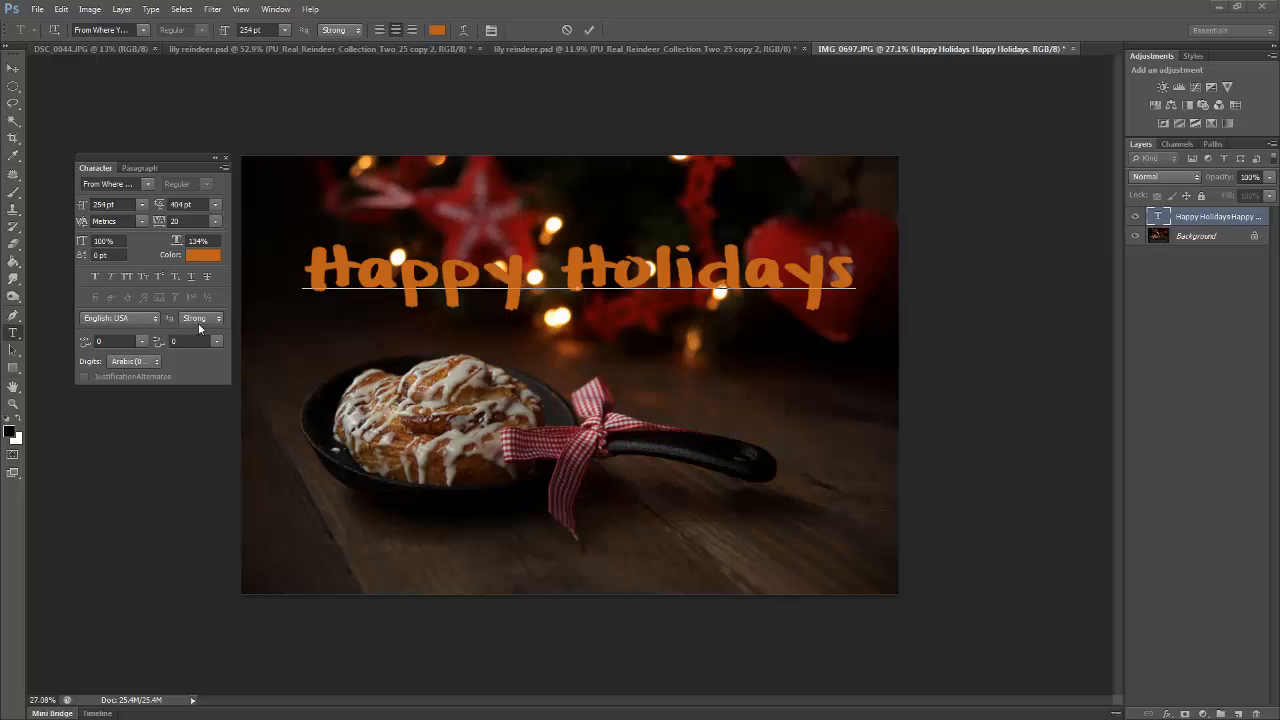
pyautogui.click(132, 318)
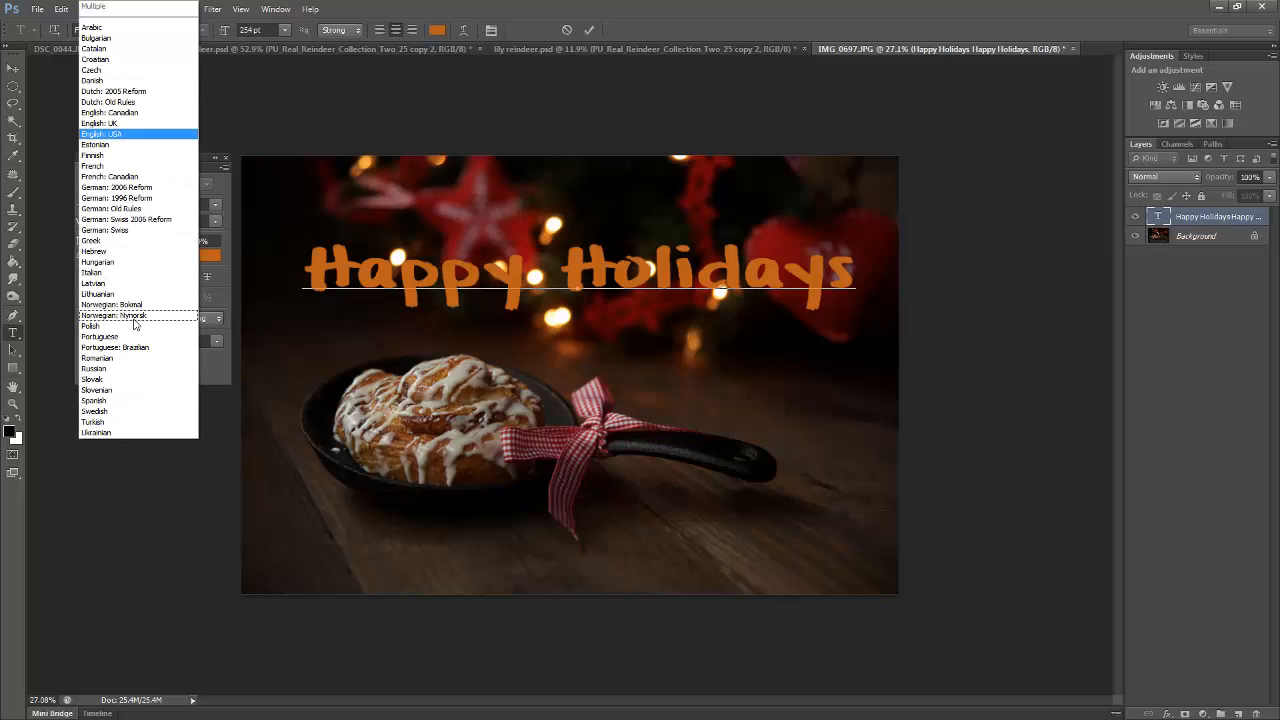
pyautogui.click(215, 372)
# Set the greeting's paragraph direction to right-to-left and test it with an exclamation mark, deleting the mark
pyautogui.click(140, 167)
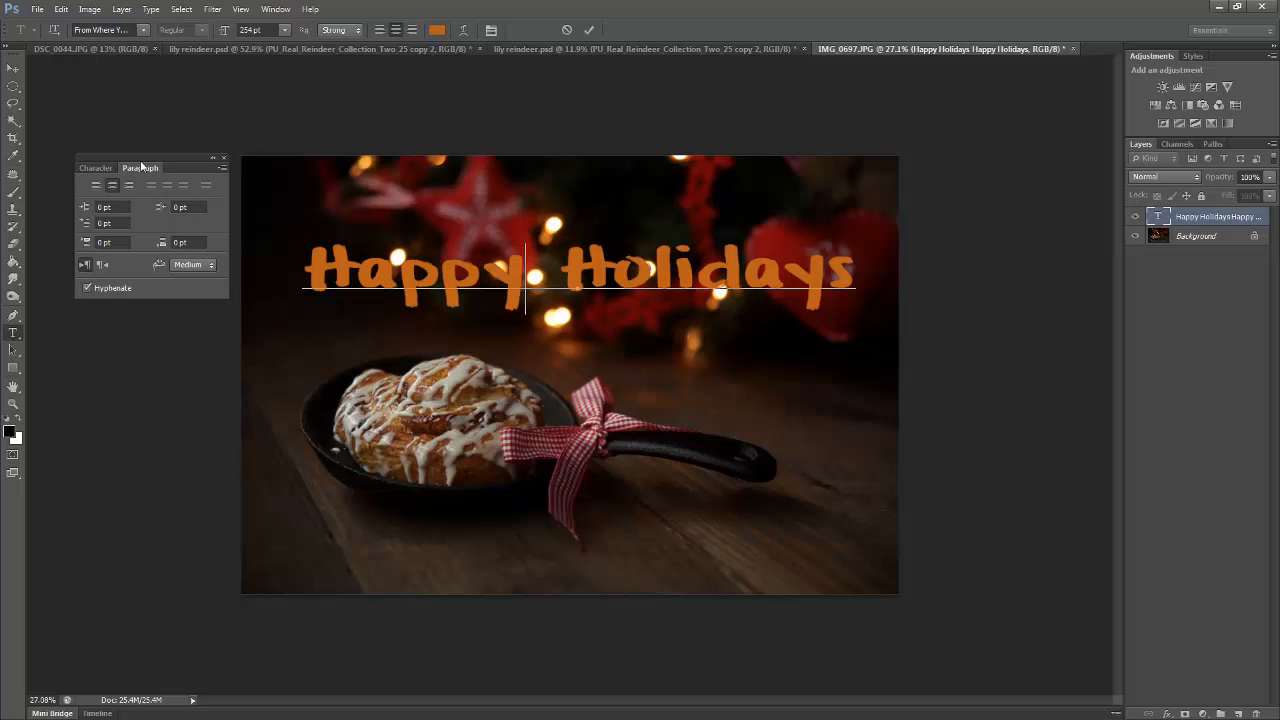
pyautogui.click(103, 266)
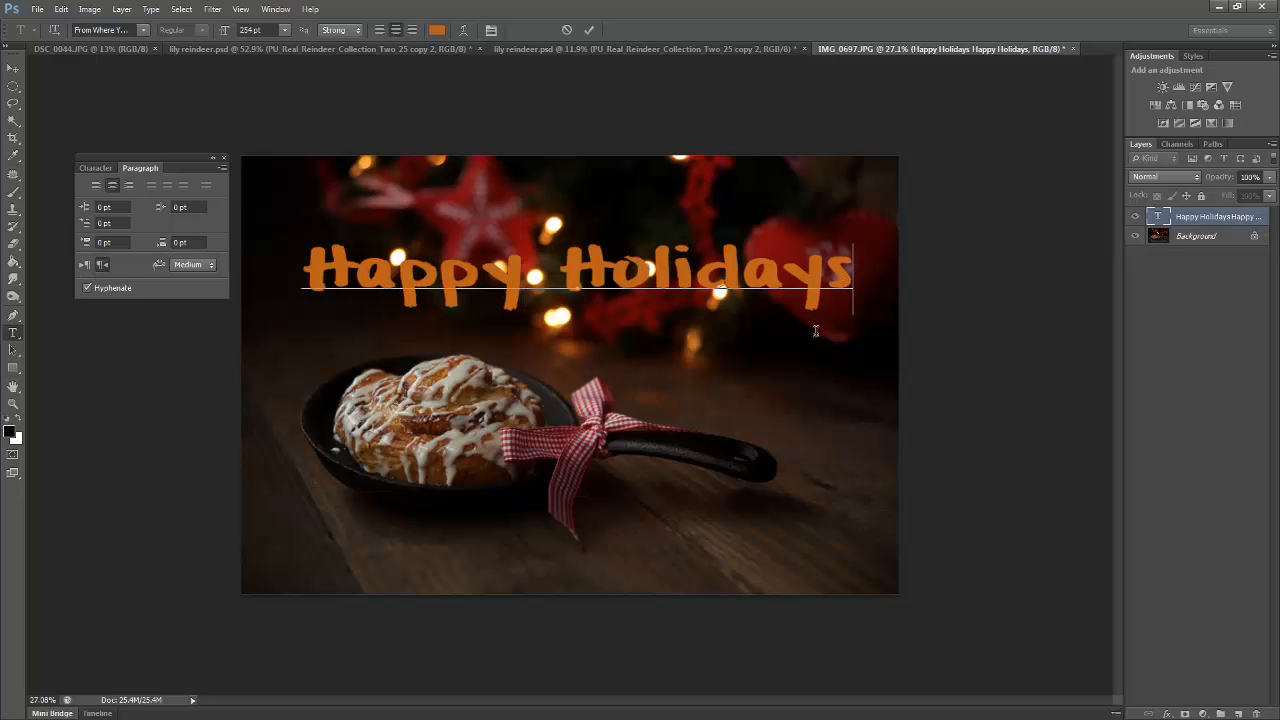
pyautogui.write('!')
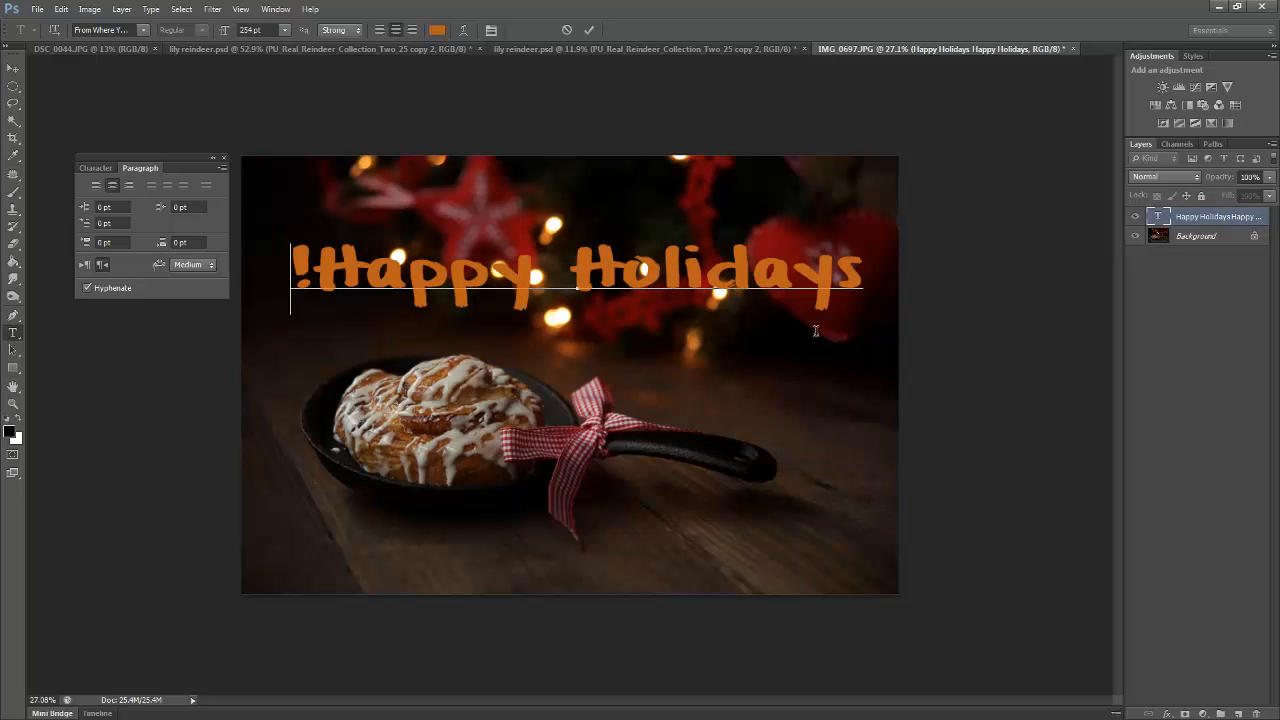
pyautogui.press('BackSpace')
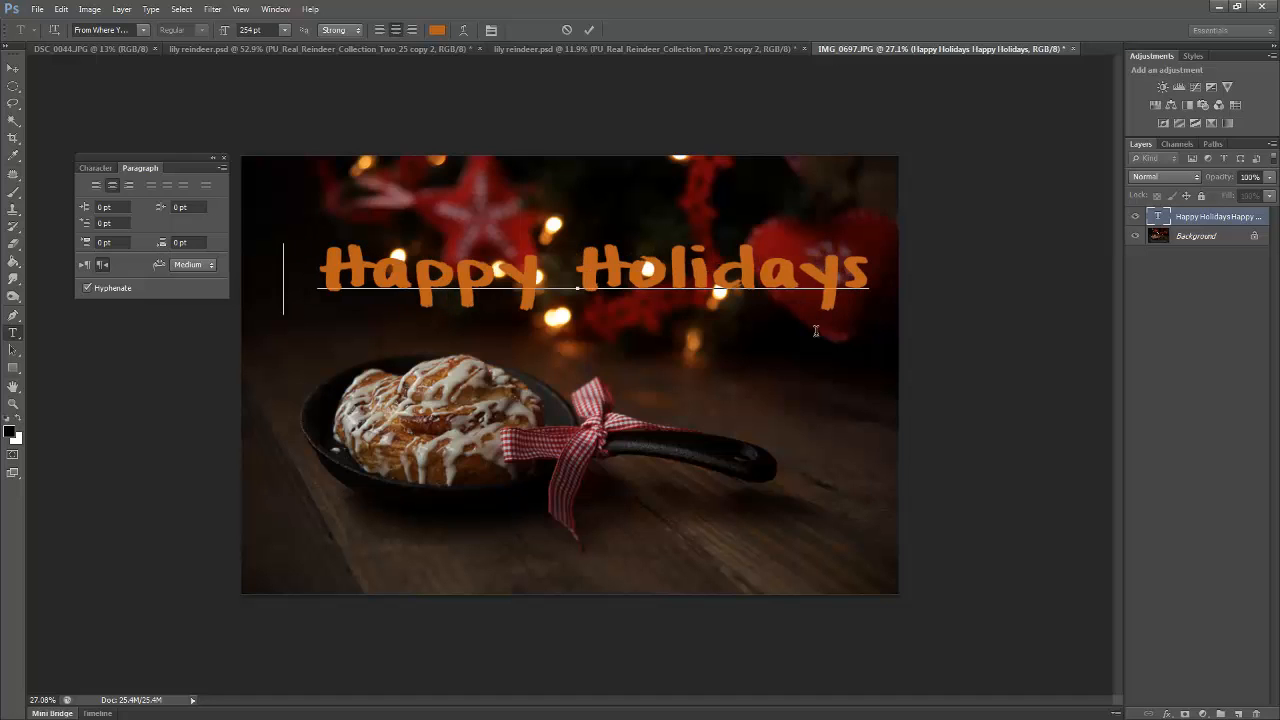
# Test right-to-left entry by adding and deleting 123 in the greeting, and restore the left-to-right paragraph direction
pyautogui.write('123')
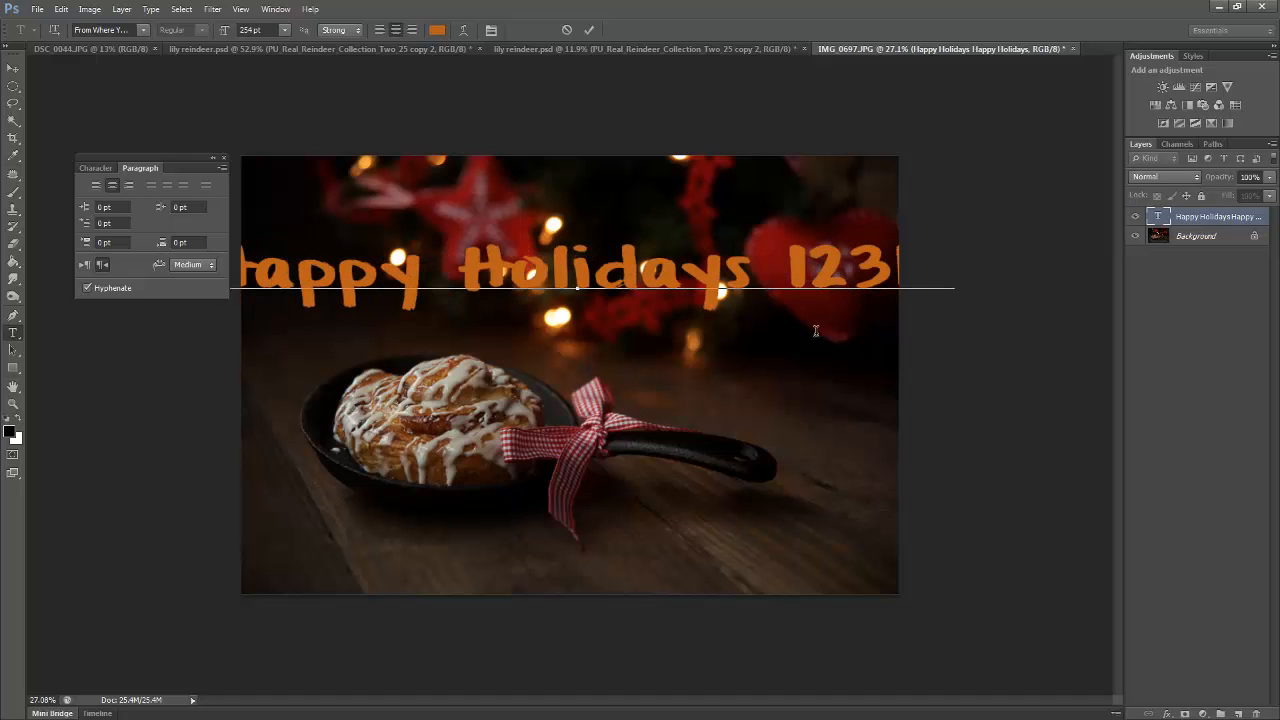
pyautogui.press('BackSpace')
pyautogui.press('BackSpace')
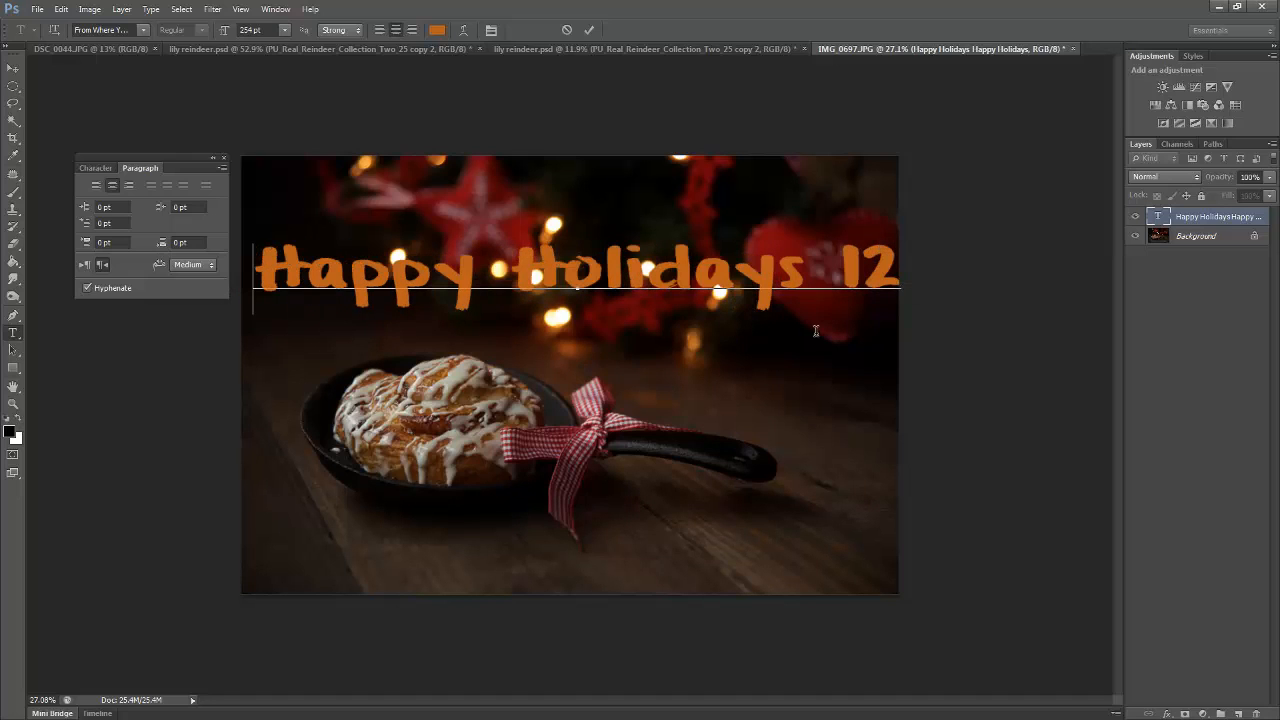
pyautogui.press('BackSpace')
pyautogui.press('BackSpace')
pyautogui.press('BackSpace')
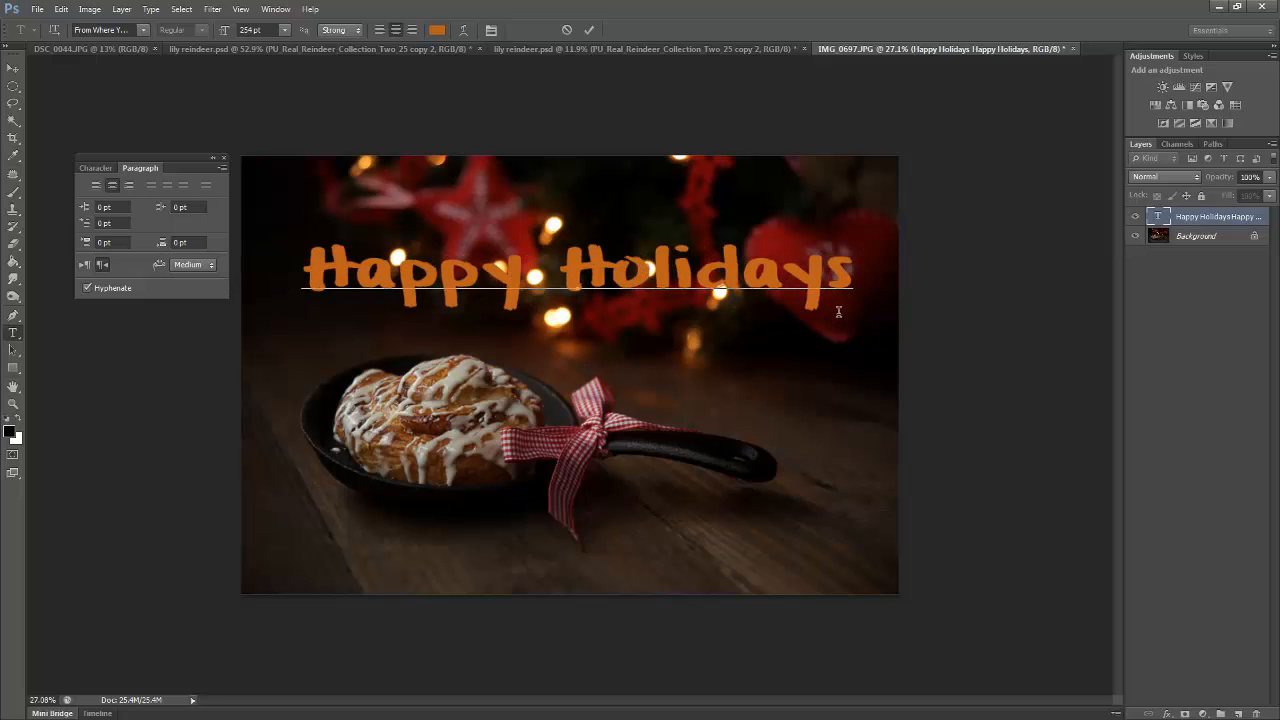
pyautogui.click(85, 269)
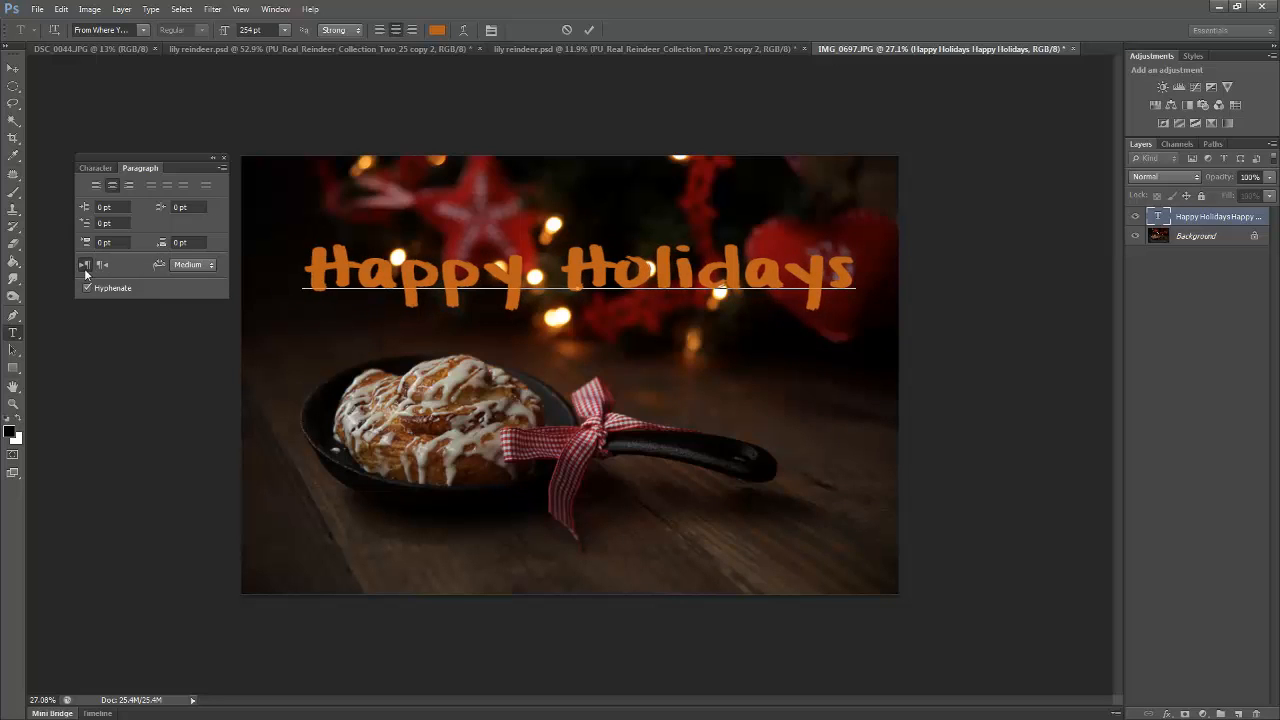